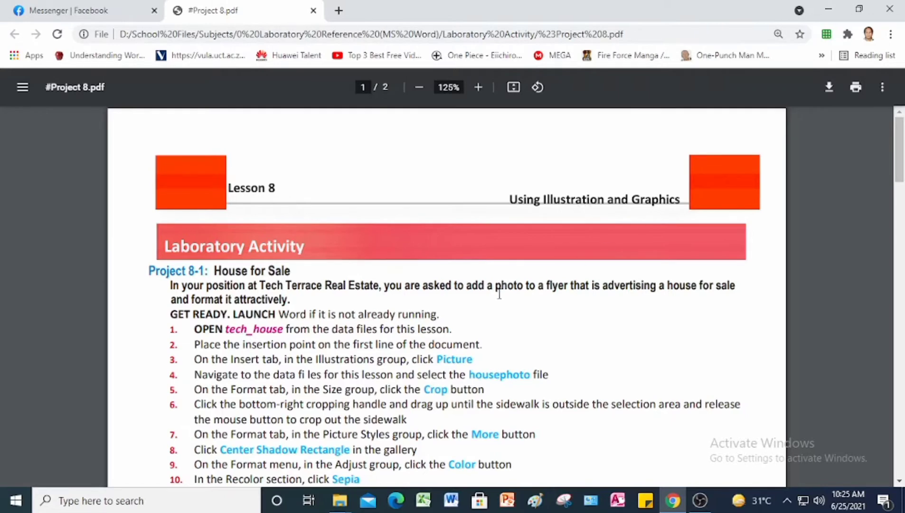
Switch to Word, open the tech_house document from the Student Data Files folder in Documents, and enable editing.
{"action": "scroll", "coordinate": [475, 300], "scroll_direction": "down", "scroll_amount": 3}
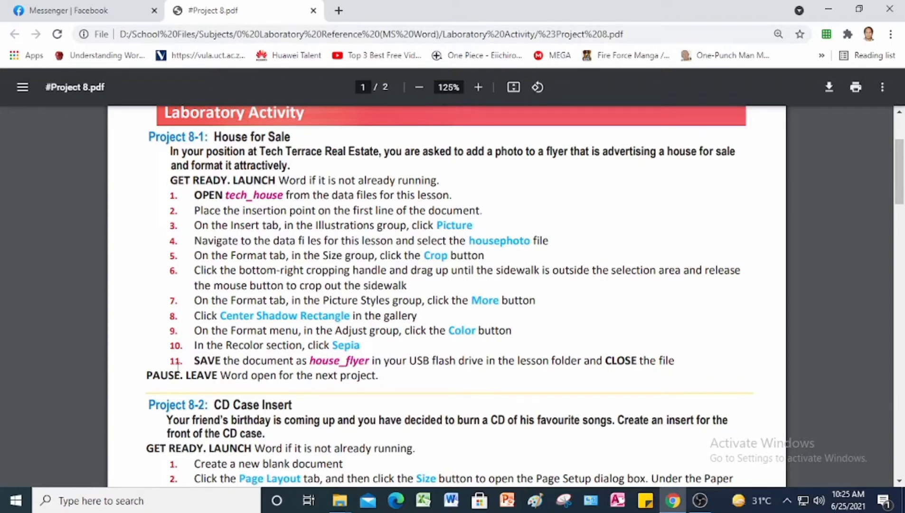
{"action": "left_click", "coordinate": [452, 500]}
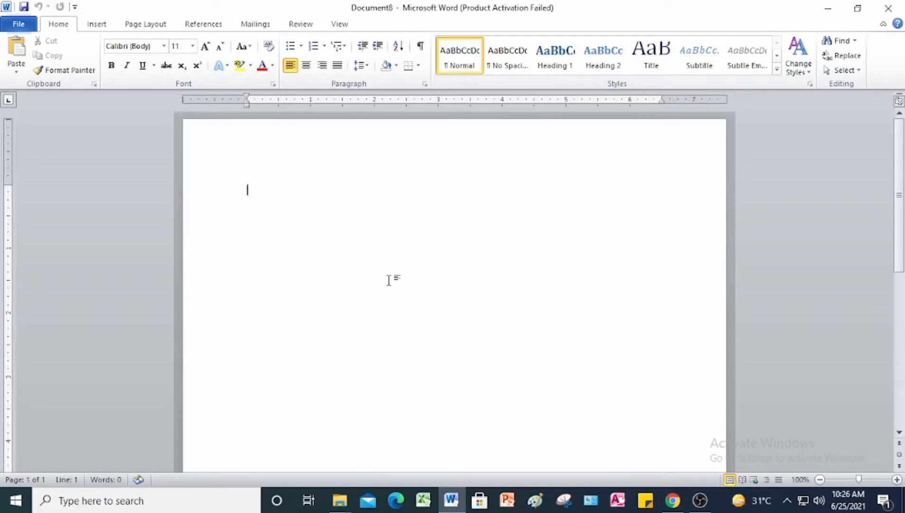
{"action": "left_click", "coordinate": [19, 25]}
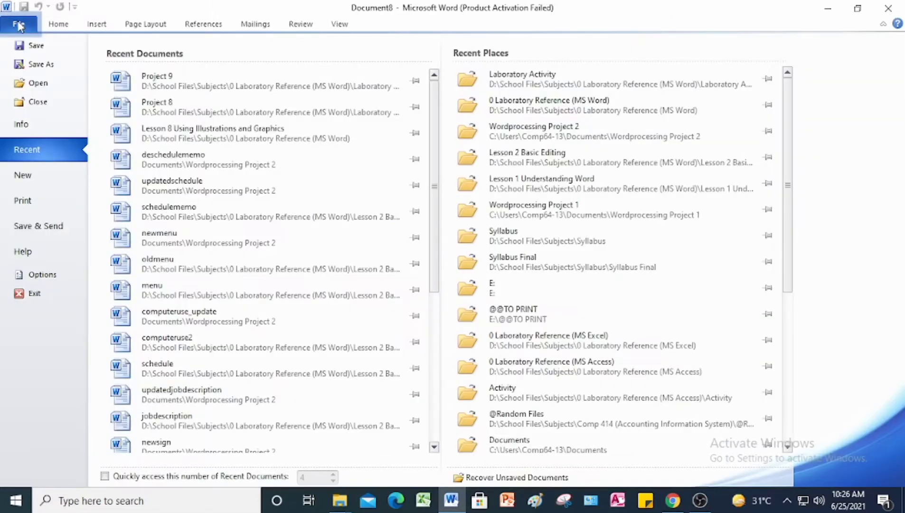
{"action": "left_click", "coordinate": [43, 83]}
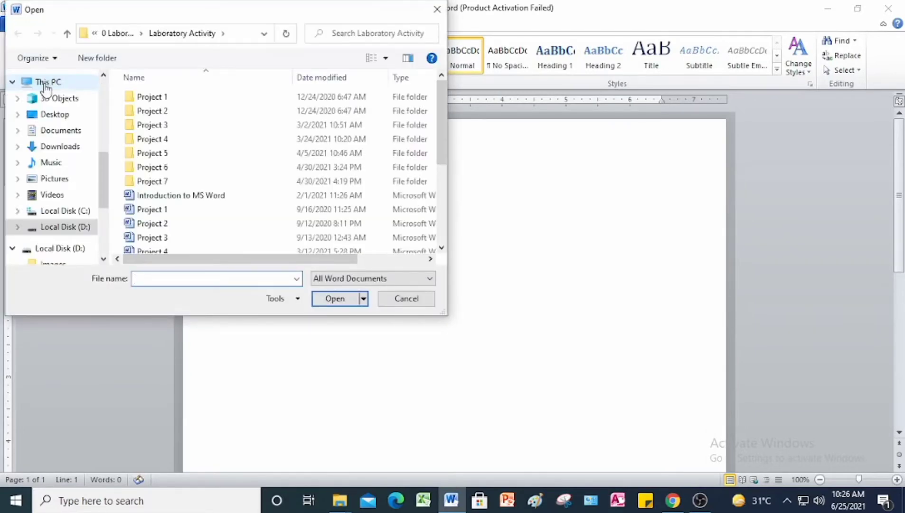
{"action": "left_click", "coordinate": [65, 135]}
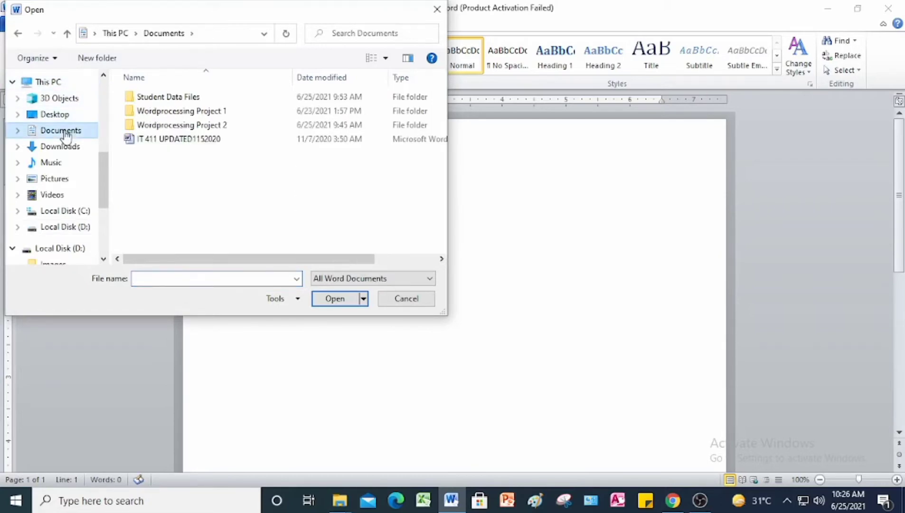
{"action": "double_click", "coordinate": [187, 98]}
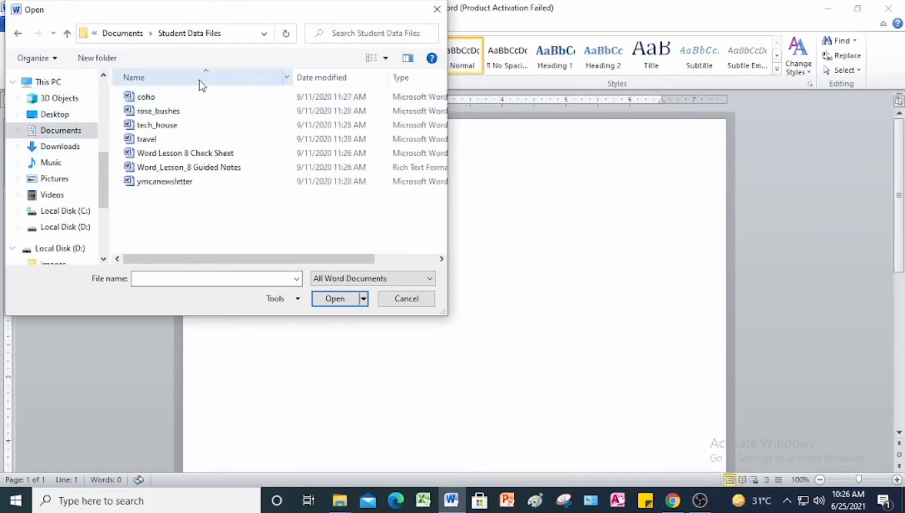
{"action": "left_click", "coordinate": [172, 130]}
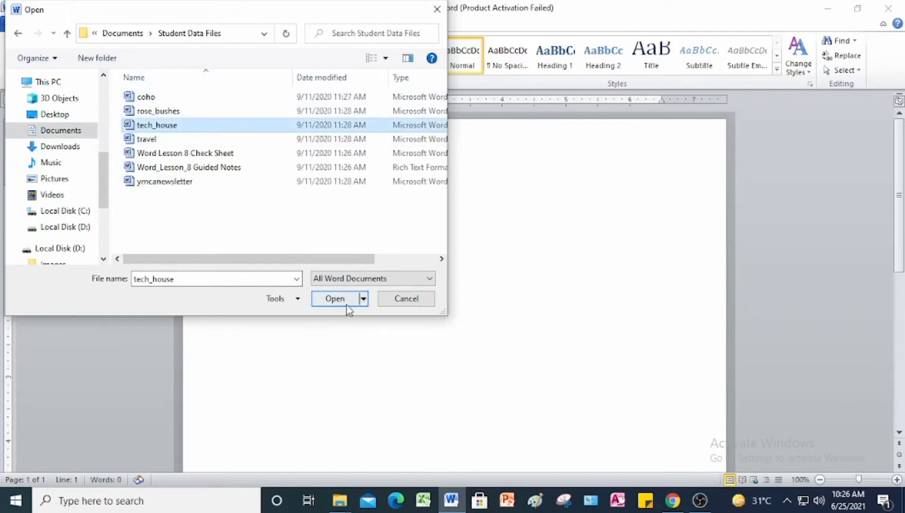
{"action": "left_click", "coordinate": [334, 298]}
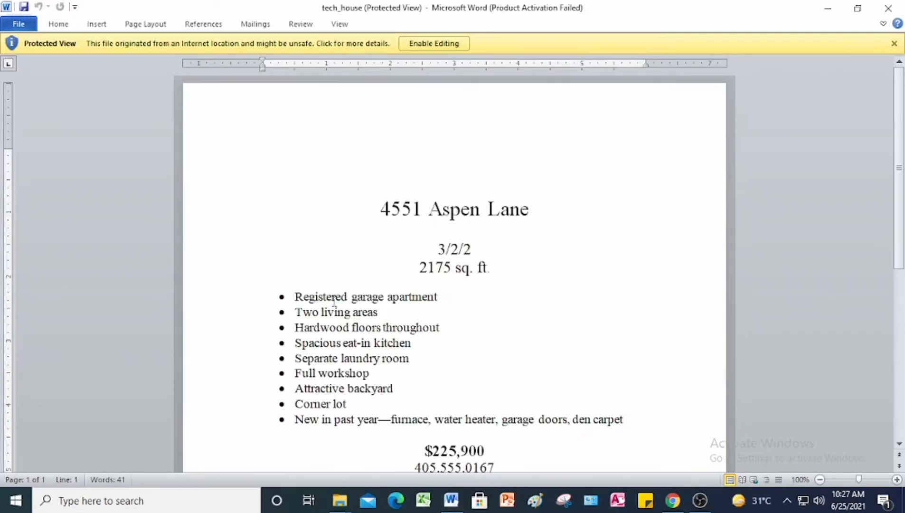
{"action": "left_click", "coordinate": [435, 44]}
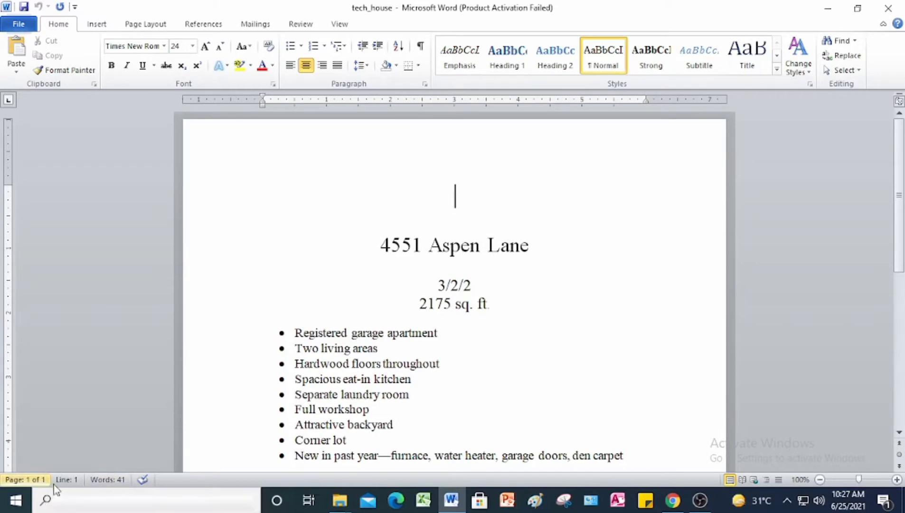
{"action": "right_click", "coordinate": [176, 481]}
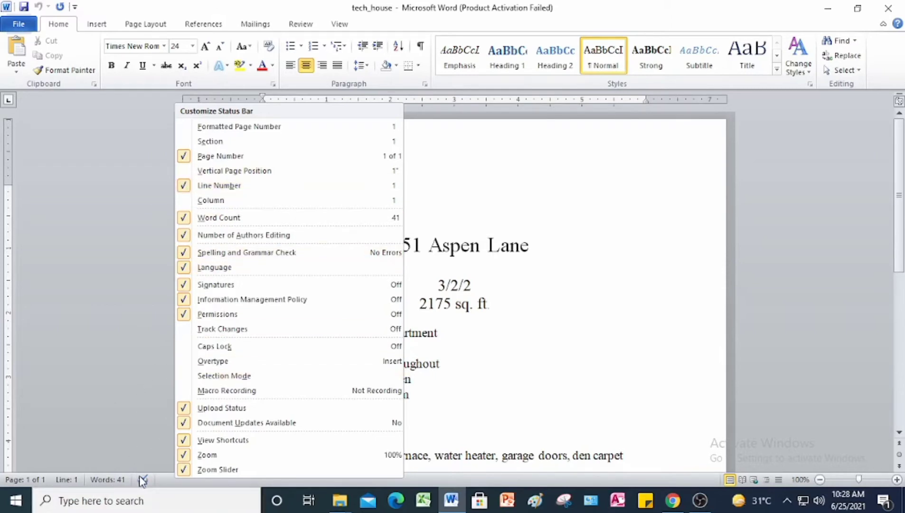
{"action": "left_click", "coordinate": [129, 355]}
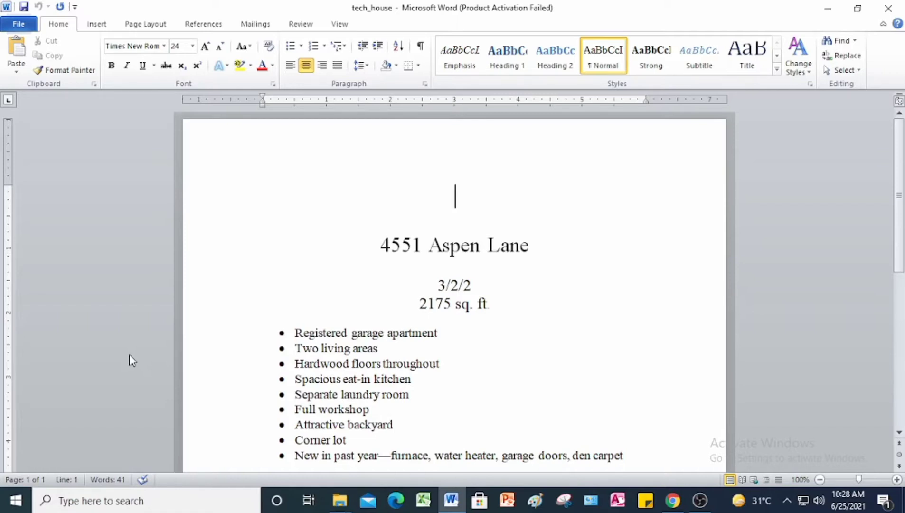
Insert the housephoto picture from the Student Data Files folder in Documents on the document's first line.
{"action": "left_click", "coordinate": [98, 24]}
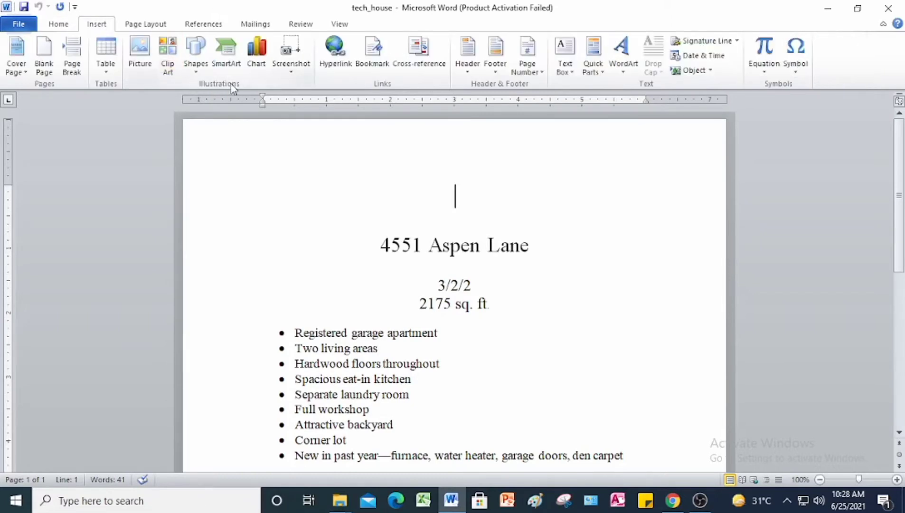
{"action": "left_click", "coordinate": [136, 56]}
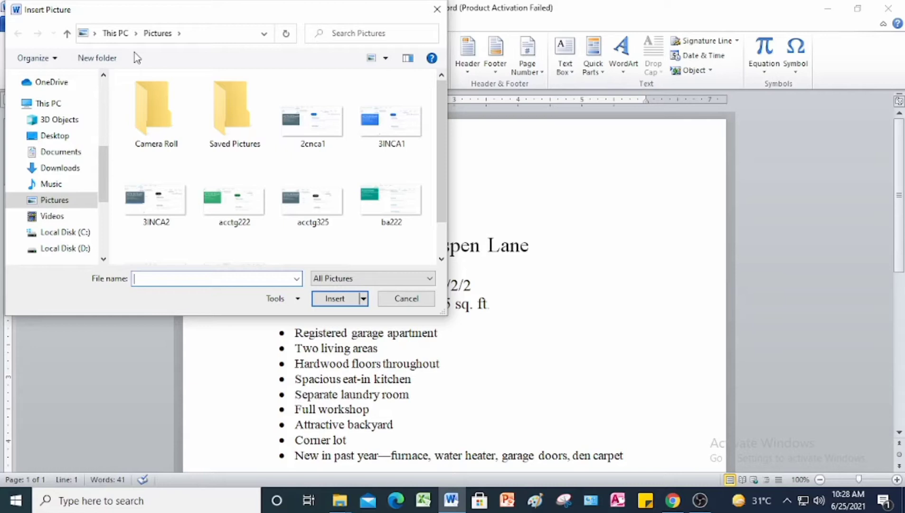
{"action": "left_click_drag", "start_coordinate": [101, 172], "coordinate": [100, 117]}
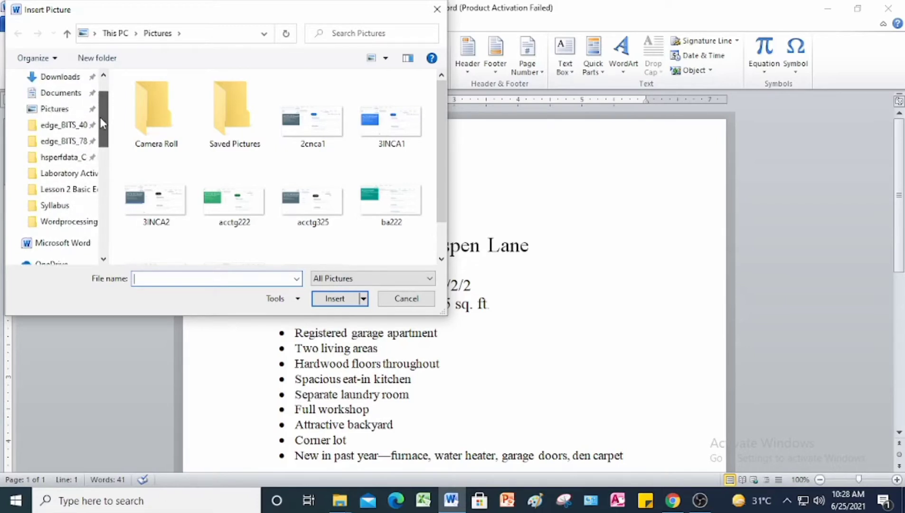
{"action": "left_click", "coordinate": [61, 93]}
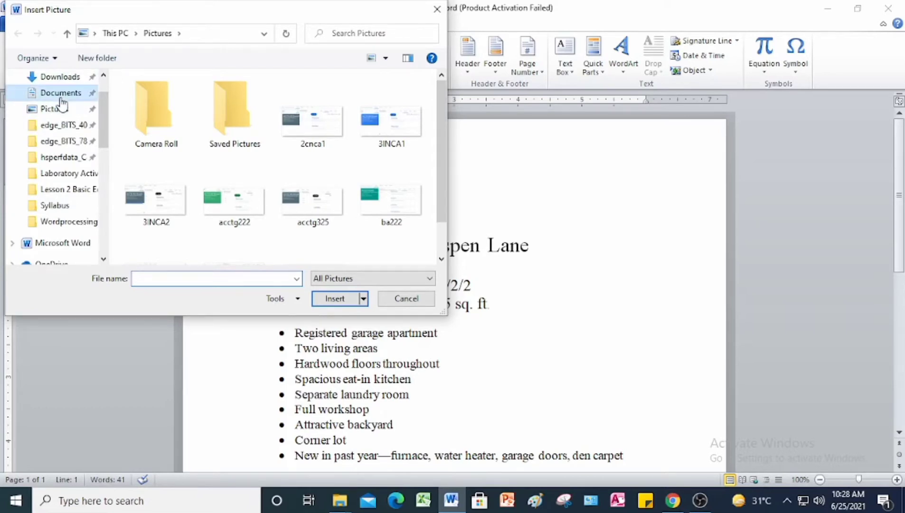
{"action": "double_click", "coordinate": [177, 97]}
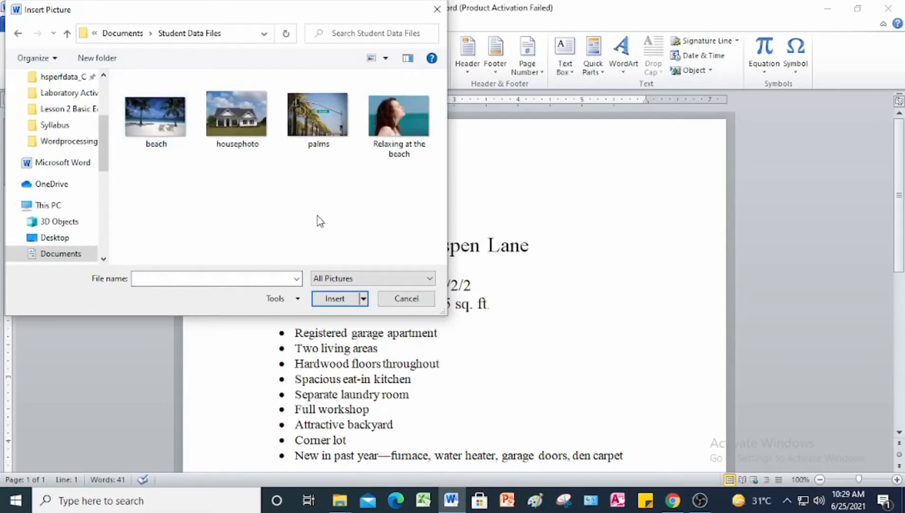
{"action": "left_click", "coordinate": [256, 135]}
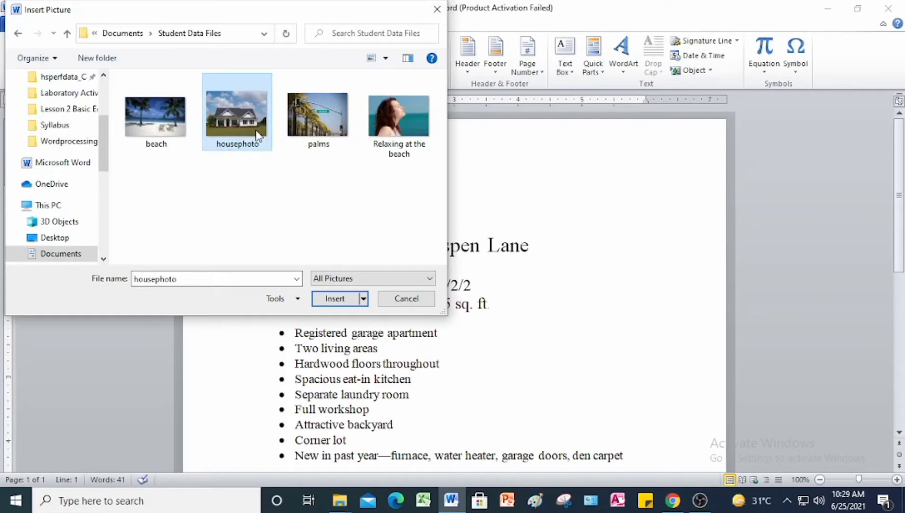
{"action": "left_click", "coordinate": [346, 299]}
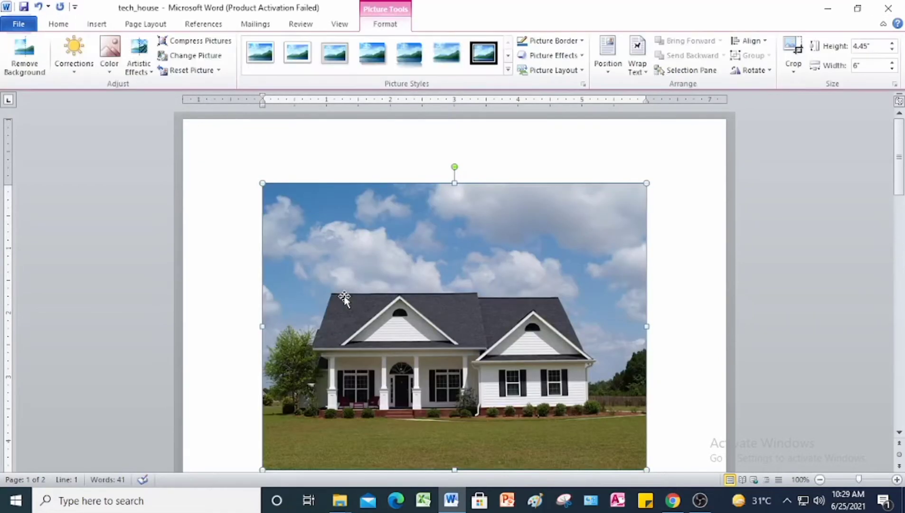
Crop the house photo inward from its bottom-right corner to about 3.62" high and 5.37" wide, cutting off the sidewalk and lawn.
{"action": "scroll", "coordinate": [368, 269], "scroll_direction": "down", "scroll_amount": 9}
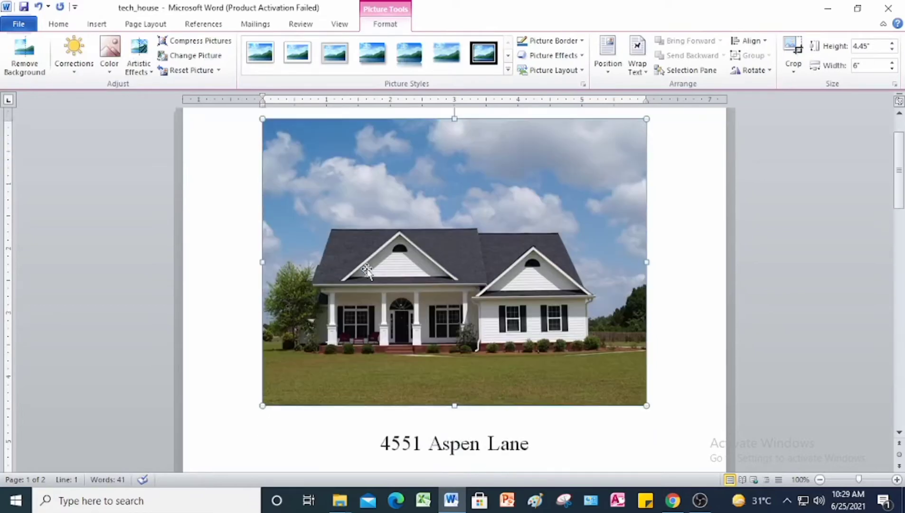
{"action": "scroll", "coordinate": [368, 269], "scroll_direction": "down", "scroll_amount": 9}
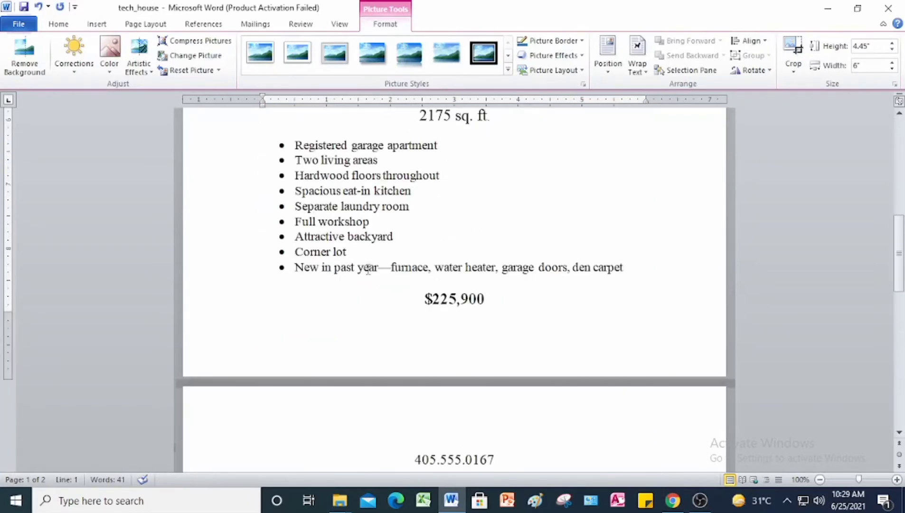
{"action": "scroll", "coordinate": [368, 269], "scroll_direction": "up", "scroll_amount": 3}
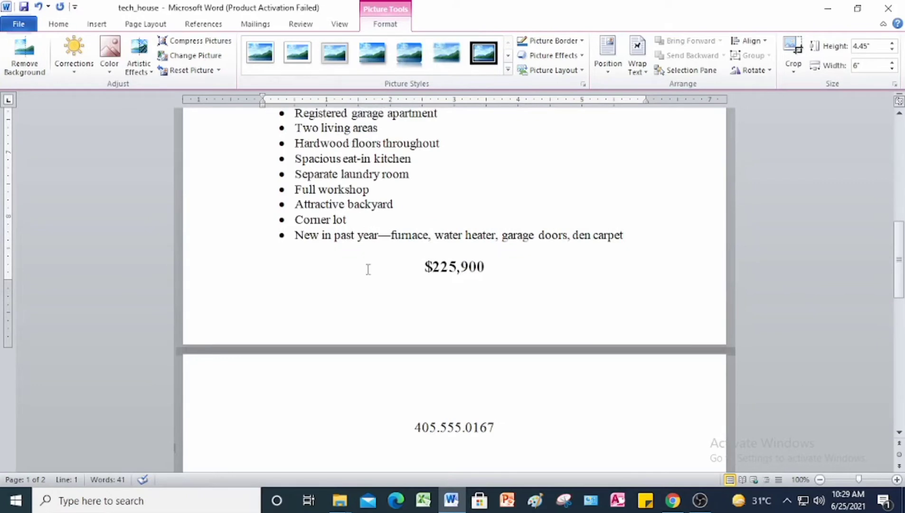
{"action": "scroll", "coordinate": [368, 269], "scroll_direction": "up", "scroll_amount": 3}
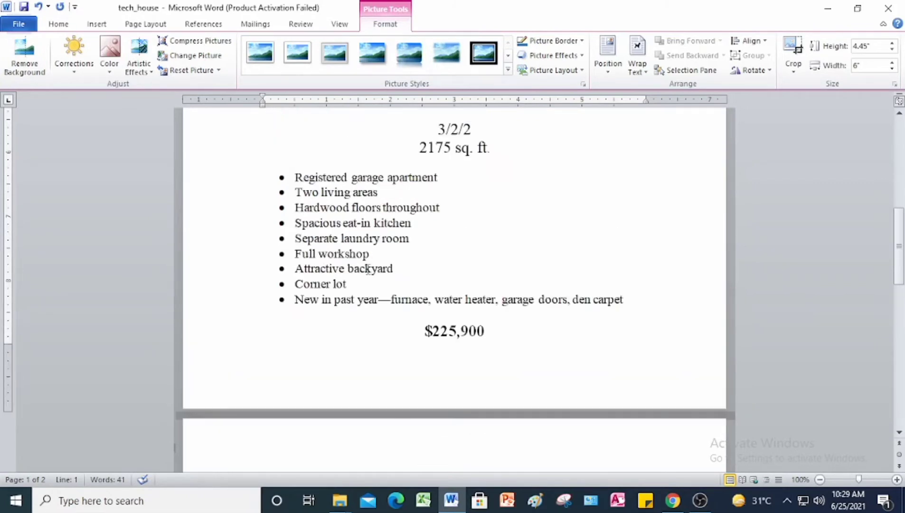
{"action": "scroll", "coordinate": [368, 269], "scroll_direction": "up", "scroll_amount": 2}
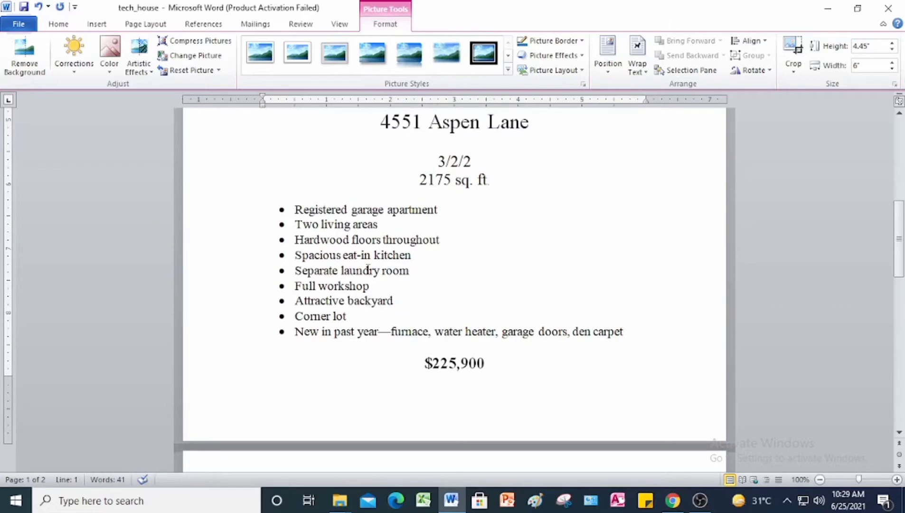
{"action": "scroll", "coordinate": [368, 270], "scroll_direction": "up", "scroll_amount": 4}
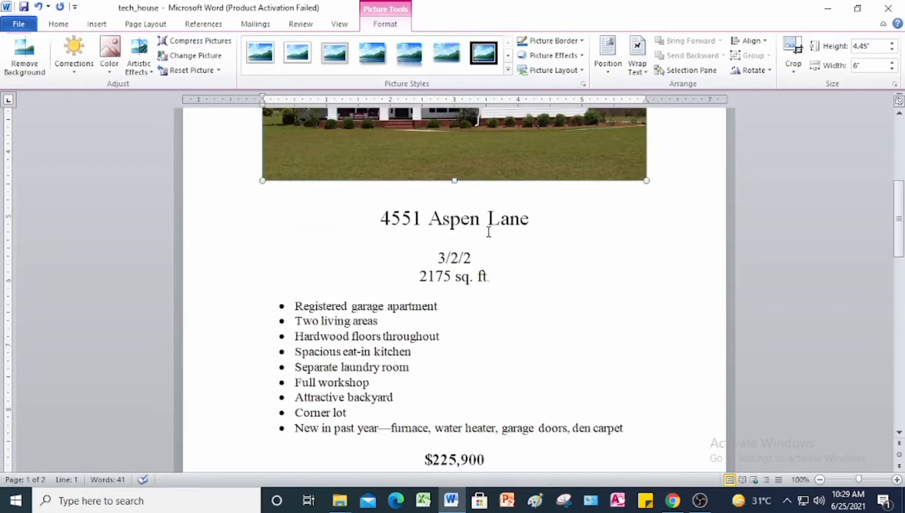
{"action": "scroll", "coordinate": [489, 233], "scroll_direction": "up", "scroll_amount": 11}
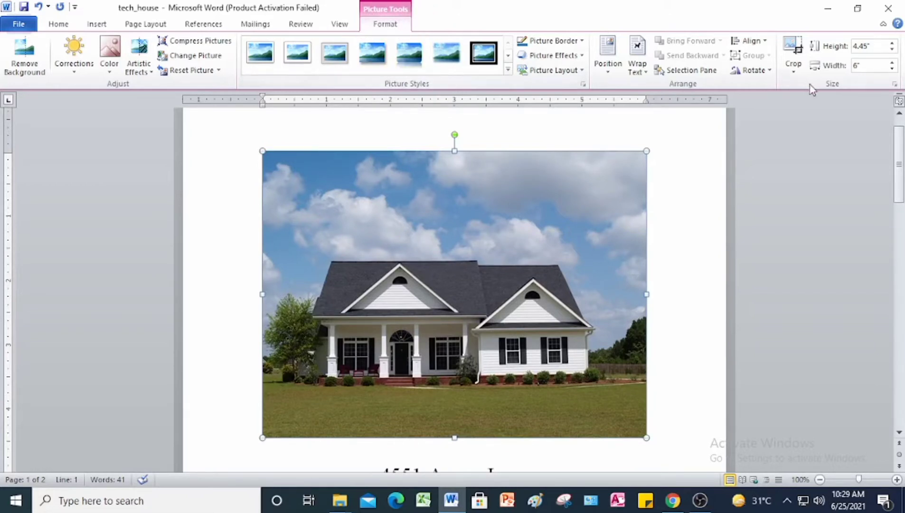
{"action": "left_click", "coordinate": [790, 50]}
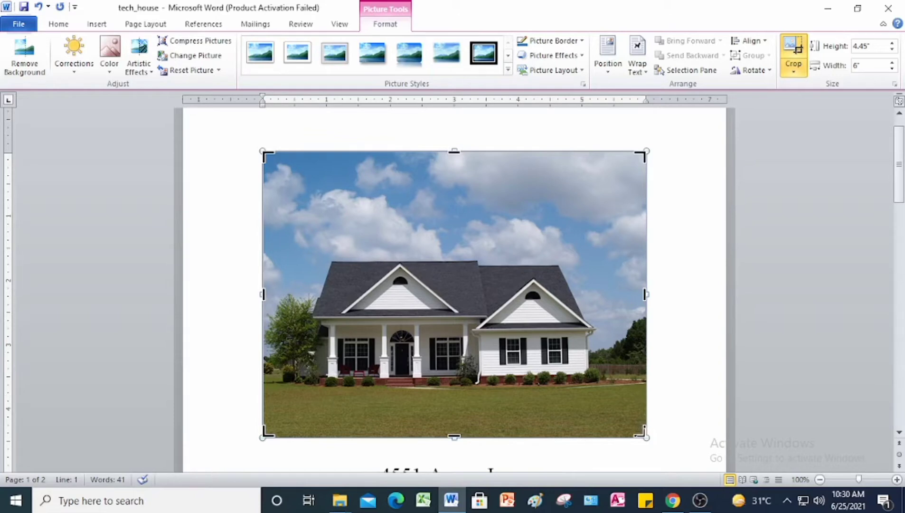
{"action": "left_click_drag", "start_coordinate": [642, 423], "coordinate": [604, 382]}
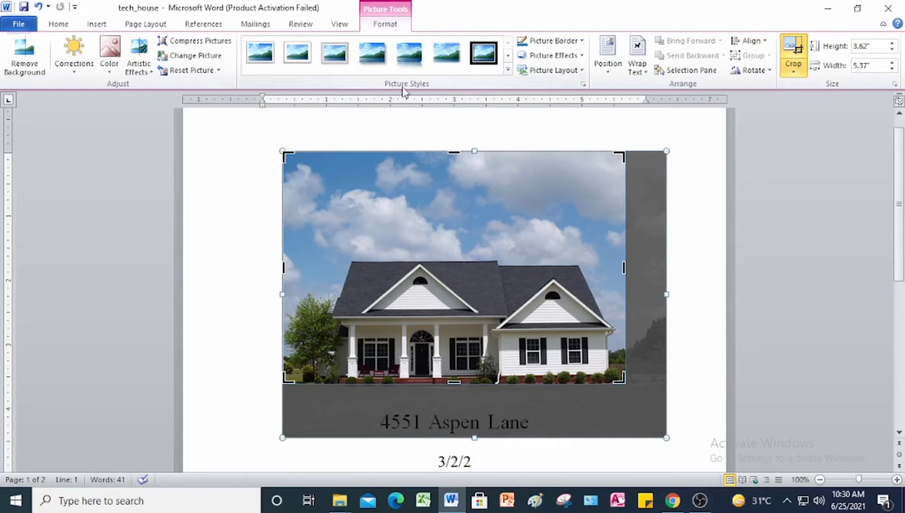
Apply the centered outer shadow preset to the house photo in its picture formatting settings.
{"action": "left_click", "coordinate": [586, 86]}
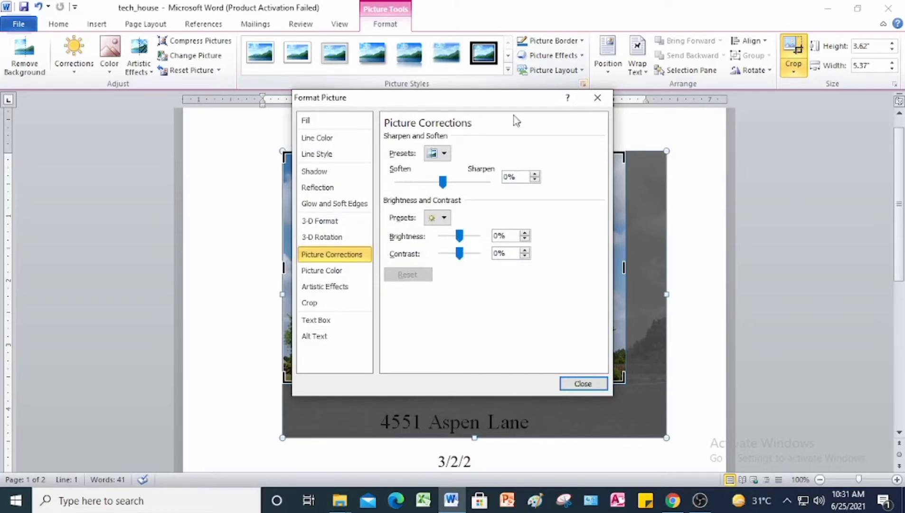
{"action": "left_click_drag", "start_coordinate": [507, 103], "coordinate": [549, 83]}
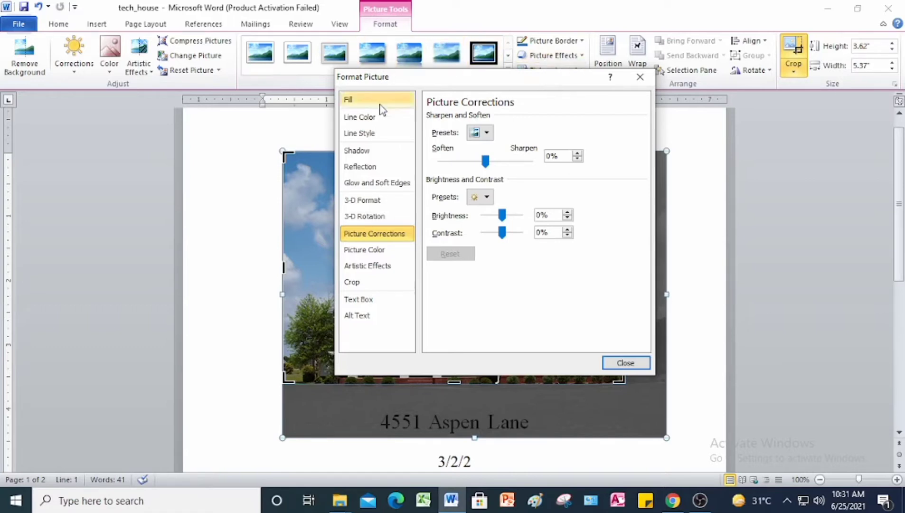
{"action": "left_click", "coordinate": [366, 155]}
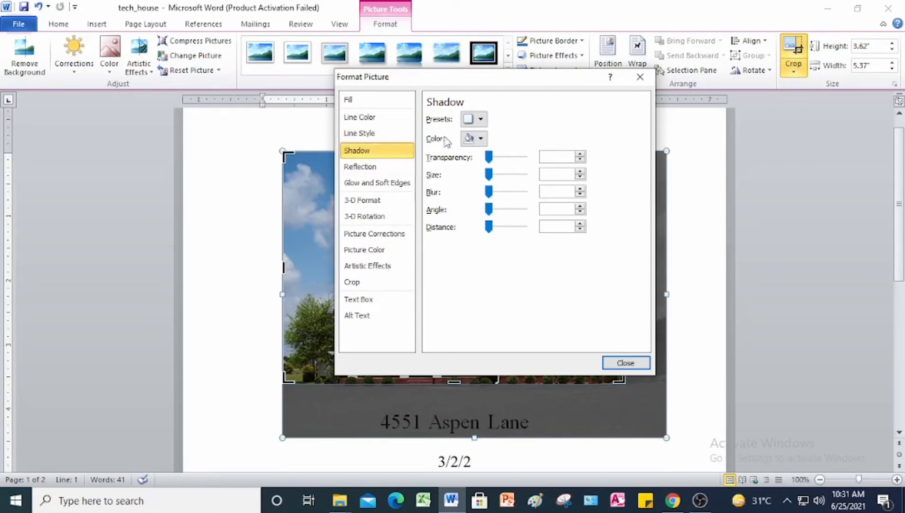
{"action": "left_click", "coordinate": [481, 119]}
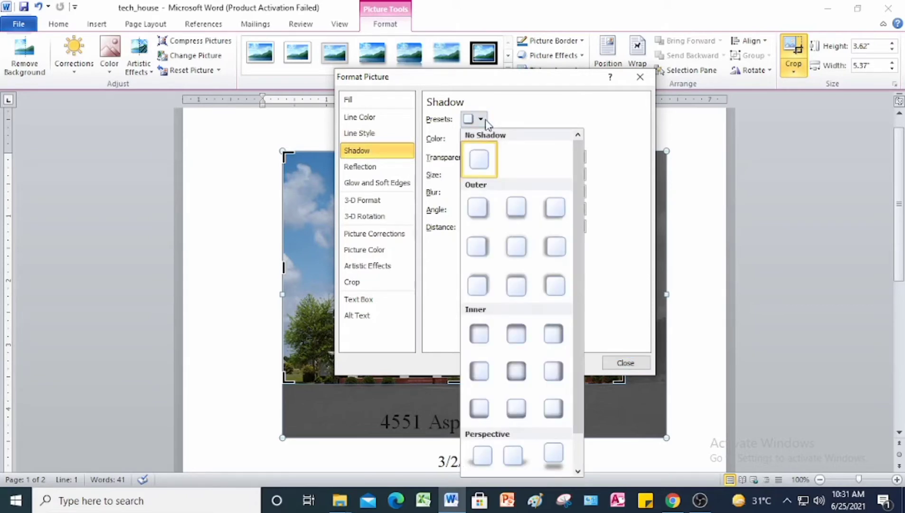
{"action": "scroll", "coordinate": [497, 171], "scroll_direction": "down", "scroll_amount": 1}
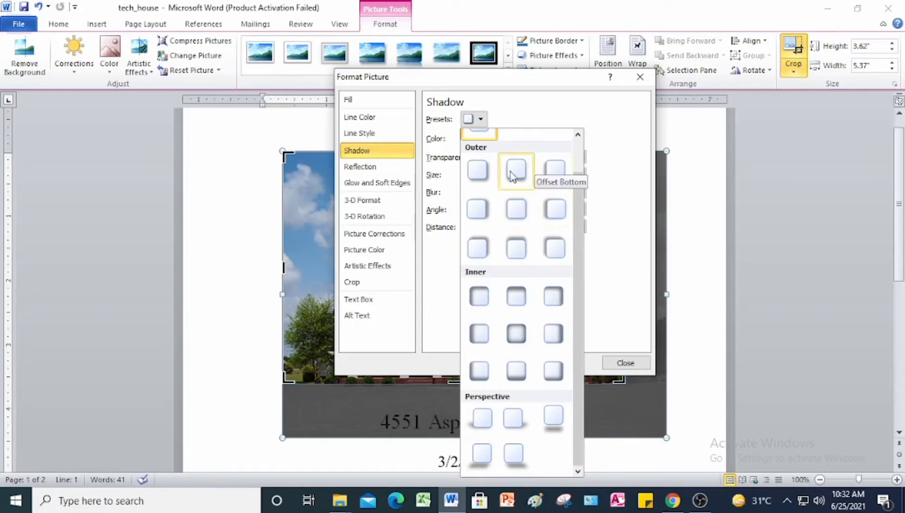
{"action": "scroll", "coordinate": [499, 237], "scroll_direction": "up", "scroll_amount": 1}
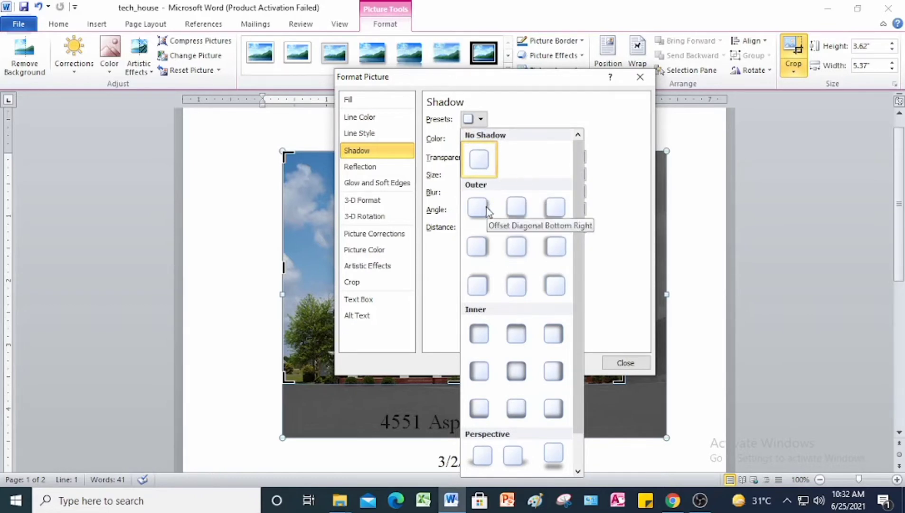
{"action": "scroll", "coordinate": [467, 294], "scroll_direction": "down", "scroll_amount": 1}
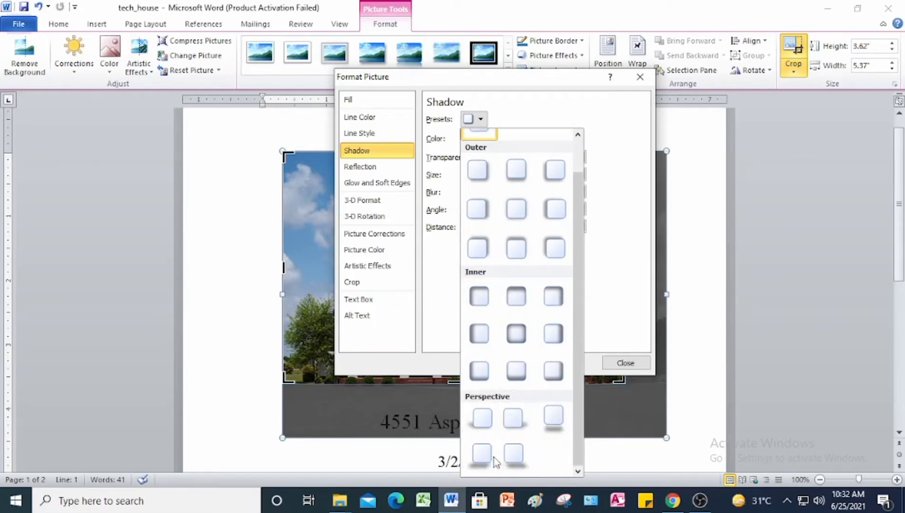
{"action": "left_click", "coordinate": [520, 222]}
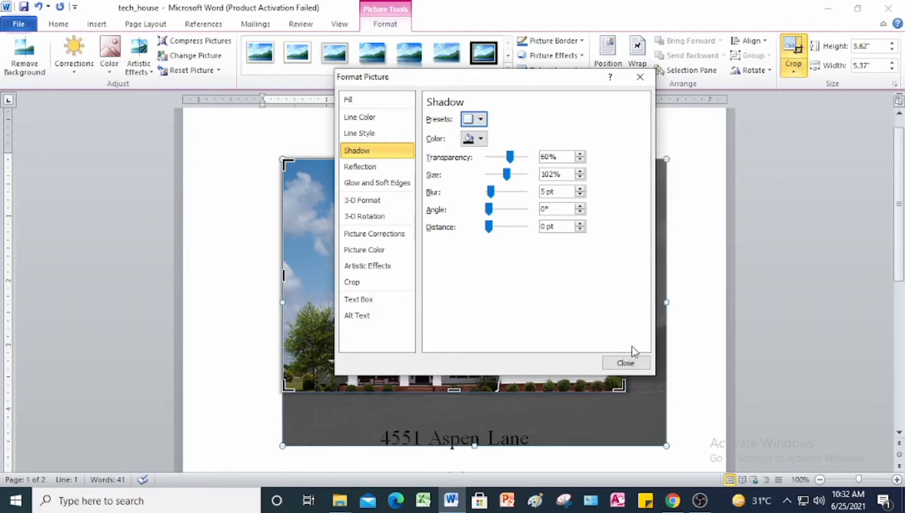
Finish formatting the photo's shadow, apply the crop, and recolor the house photo with the Sepia preset.
{"action": "left_click", "coordinate": [627, 364]}
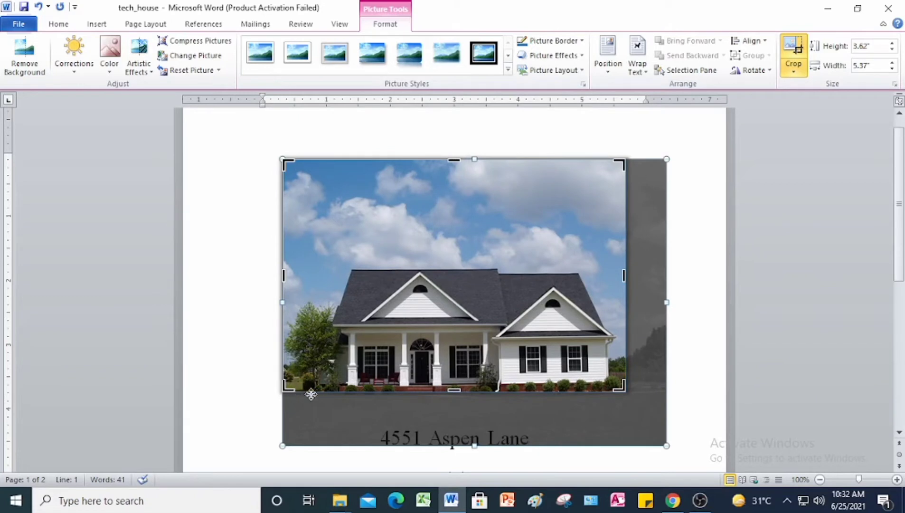
{"action": "left_click", "coordinate": [792, 47]}
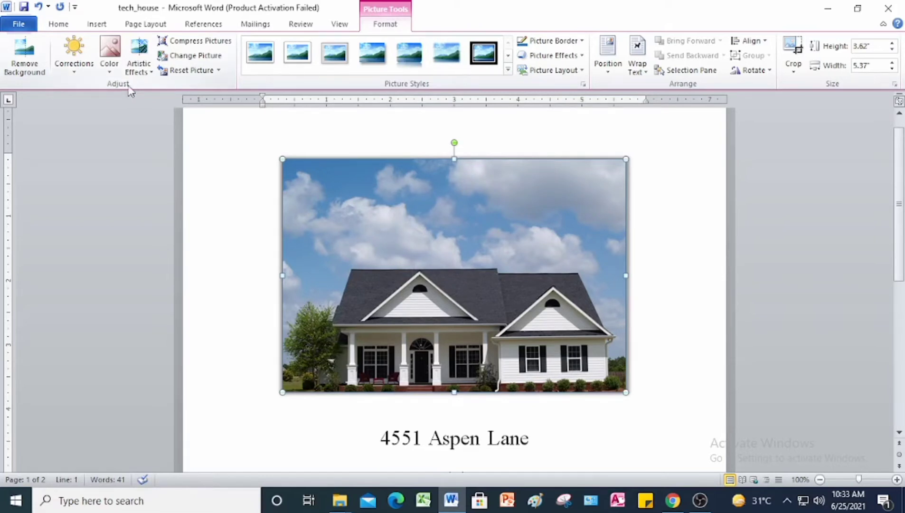
{"action": "left_click", "coordinate": [110, 70]}
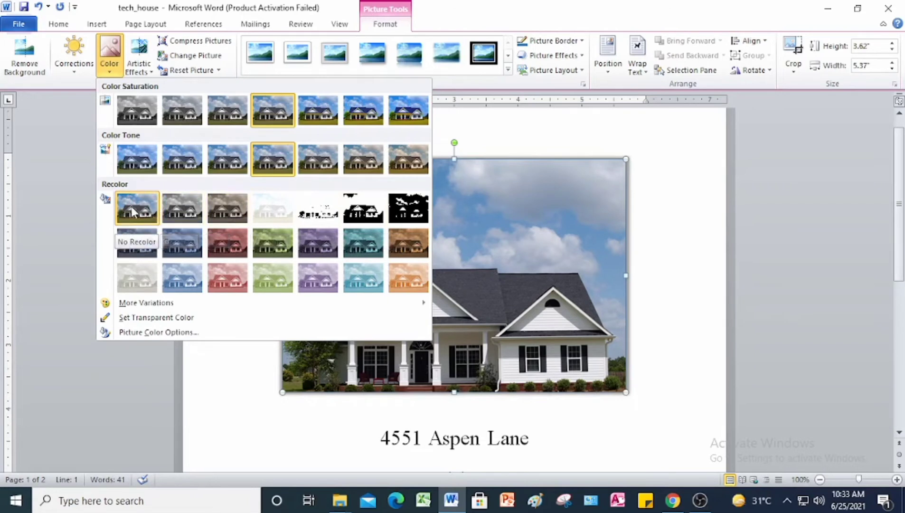
{"action": "left_click", "coordinate": [221, 219]}
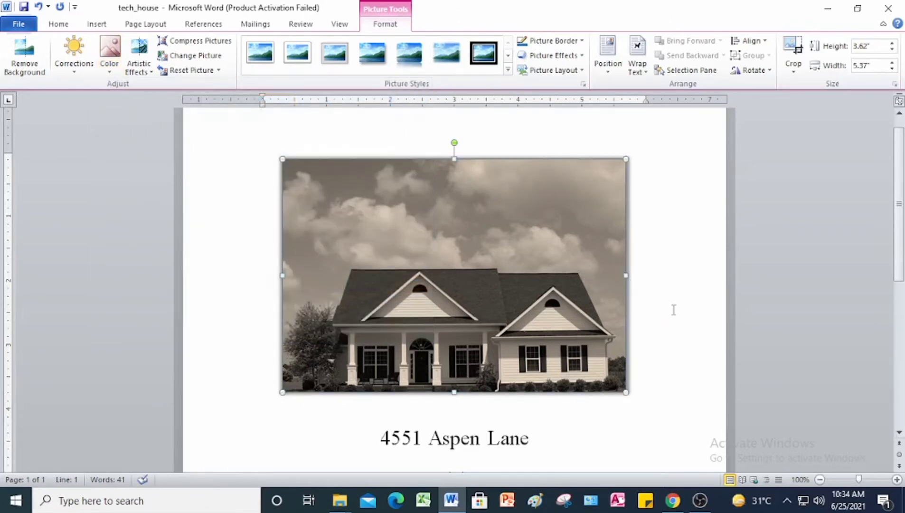
{"action": "left_click", "coordinate": [315, 436]}
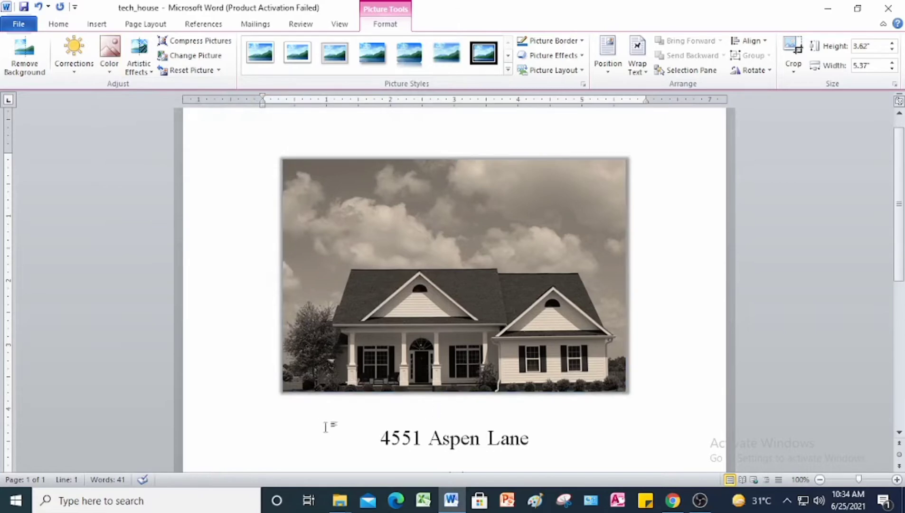
{"action": "scroll", "coordinate": [454, 323], "scroll_direction": "down", "scroll_amount": 3}
{"action": "scroll", "coordinate": [455, 320], "scroll_direction": "up", "scroll_amount": 2}
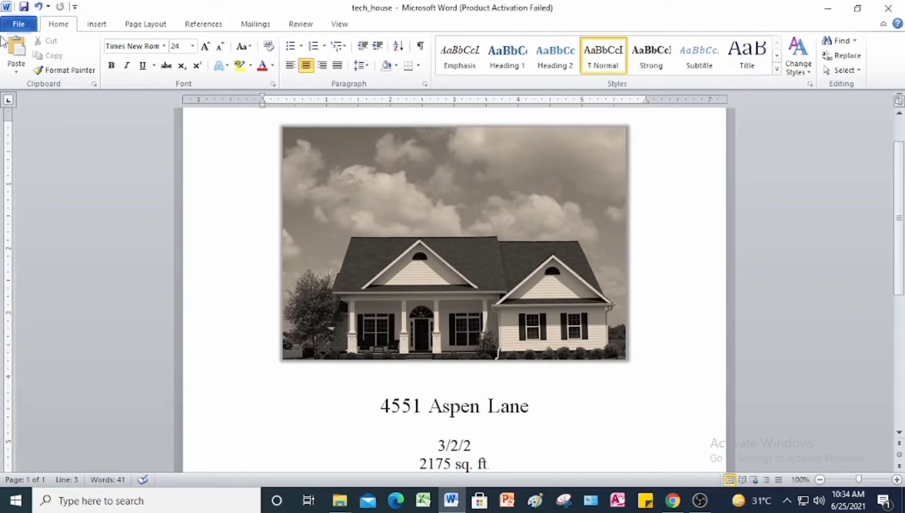
Save a copy of the document as house_flyer in the Wordprocessing Project 3 folder in Documents.
{"action": "left_click", "coordinate": [21, 25]}
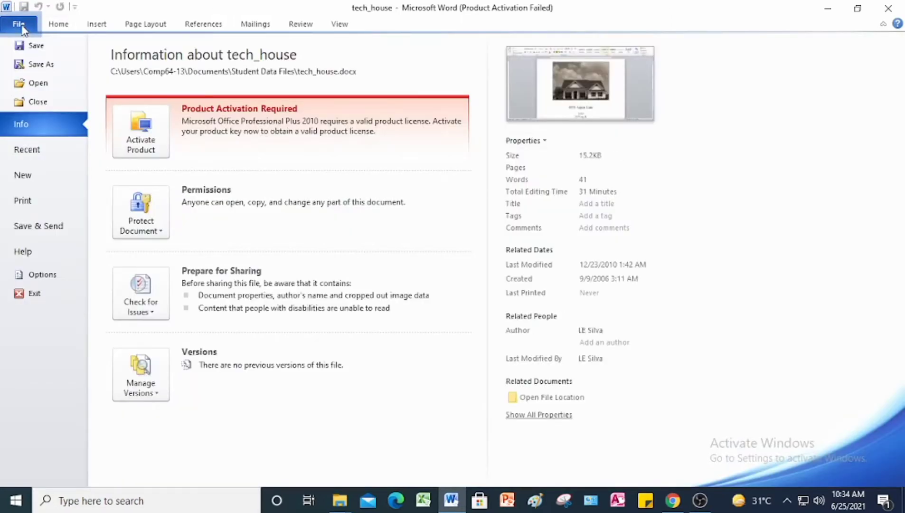
{"action": "left_click", "coordinate": [57, 69]}
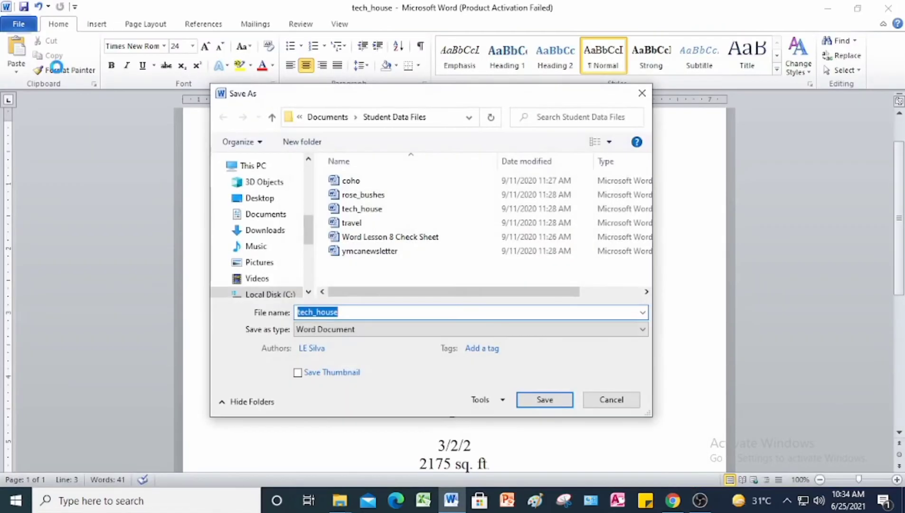
{"action": "left_click", "coordinate": [272, 118]}
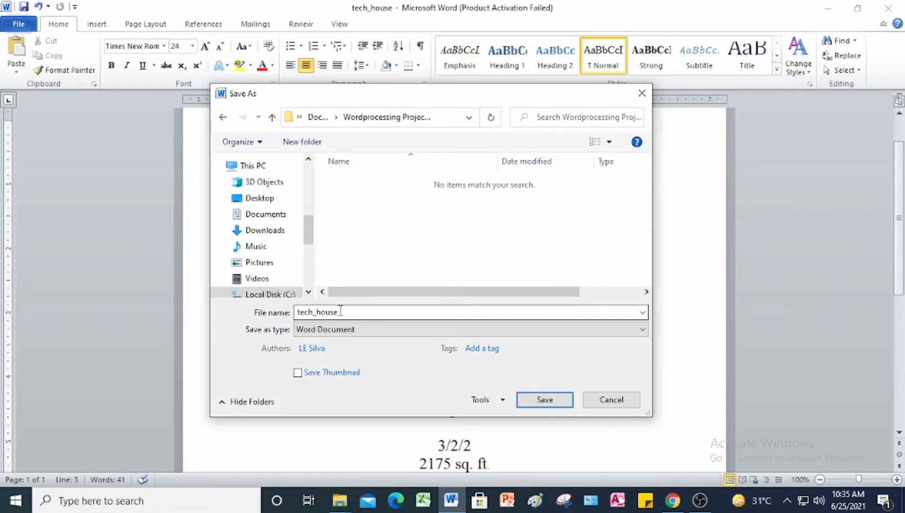
{"action": "double_click", "coordinate": [316, 311]}
{"action": "left_click", "coordinate": [327, 312]}
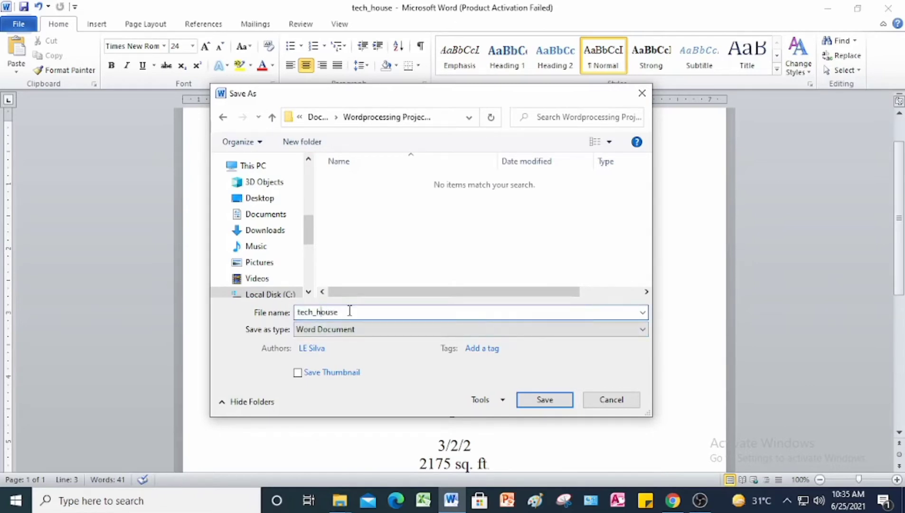
{"action": "key", "text": "Left"}
{"action": "key", "text": "Left"}
{"action": "key", "text": "BackSpace"}
{"action": "key", "text": "BackSpace"}
{"action": "key", "text": "BackSpace"}
{"action": "key", "text": "BackSpace"}
{"action": "key", "text": "BackSpace"}
{"action": "key", "text": "Right"}
{"action": "key", "text": "Right"}
{"action": "key", "text": "Right"}
{"action": "type", "text": "_flyer"}
{"action": "left_click", "coordinate": [556, 404]}
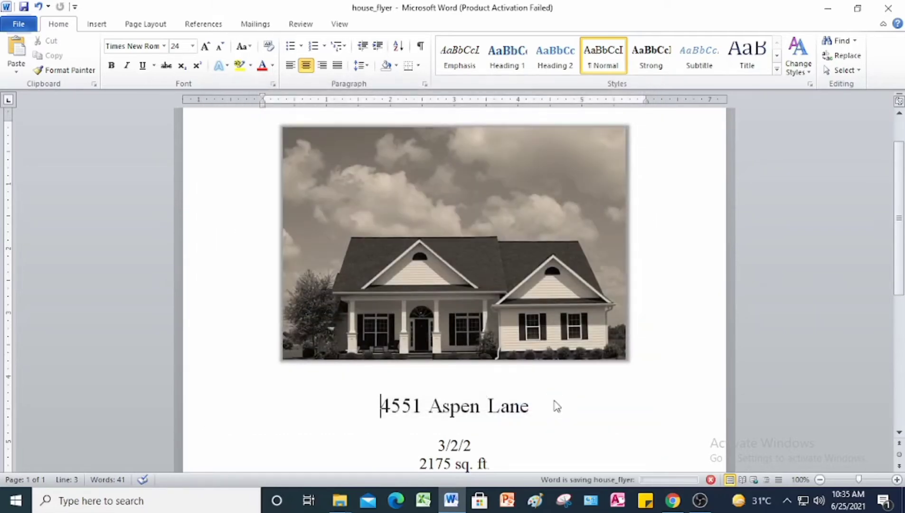
Review the saved flyer from the photo down to the price, and display it as one whole page.
{"action": "scroll", "coordinate": [555, 401], "scroll_direction": "down", "scroll_amount": 3}
{"action": "scroll", "coordinate": [555, 401], "scroll_direction": "down", "scroll_amount": 4}
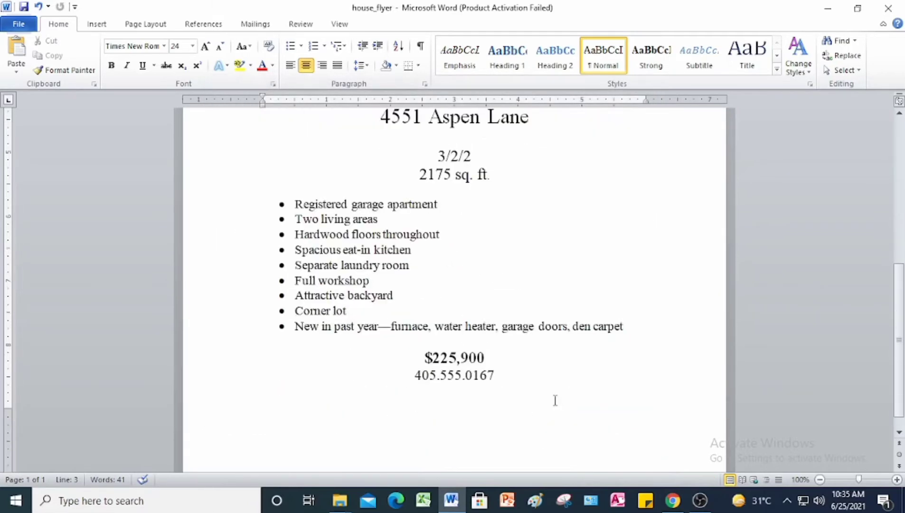
{"action": "scroll", "coordinate": [554, 400], "scroll_direction": "up", "scroll_amount": 8}
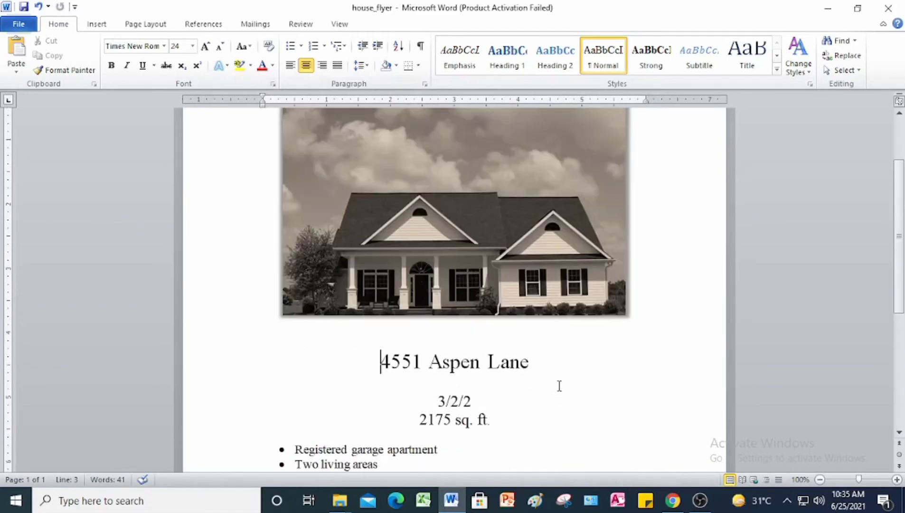
{"action": "scroll", "coordinate": [576, 322], "scroll_direction": "down", "scroll_amount": 2}
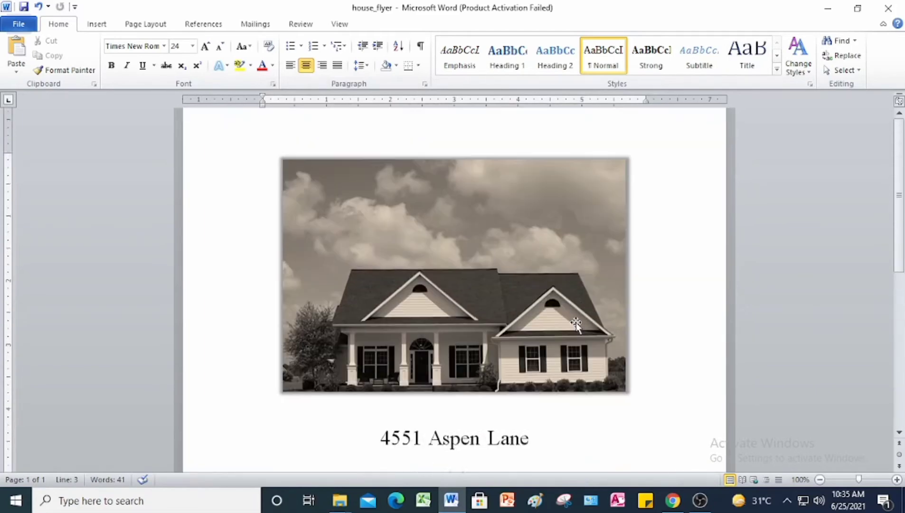
{"action": "scroll", "coordinate": [577, 323], "scroll_direction": "down", "scroll_amount": 5}
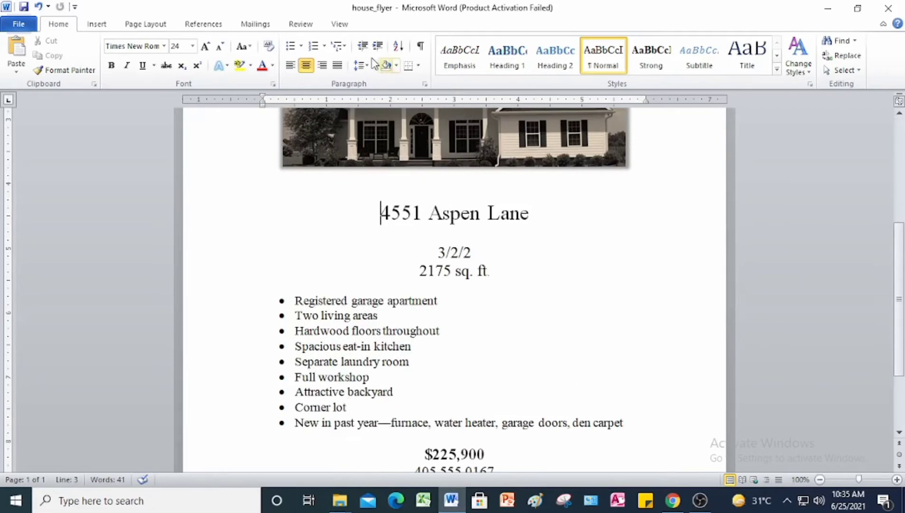
{"action": "left_click", "coordinate": [341, 26]}
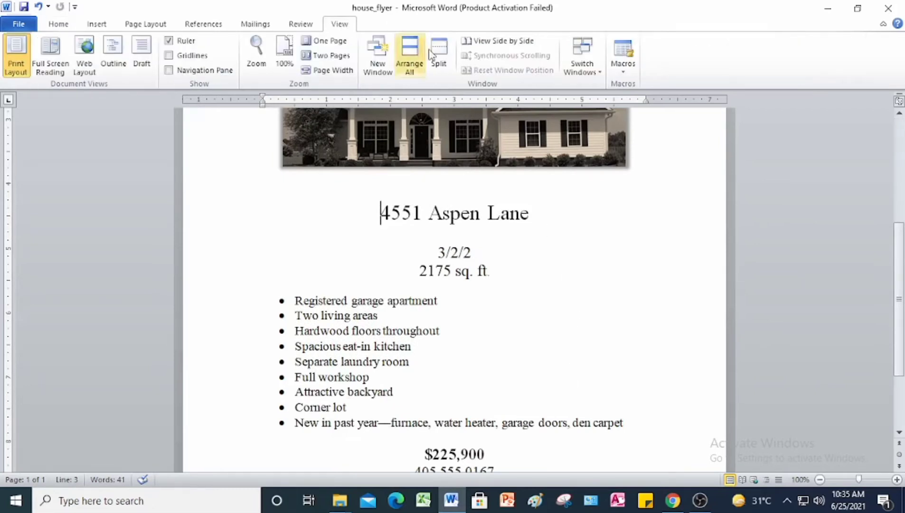
{"action": "left_click", "coordinate": [330, 44]}
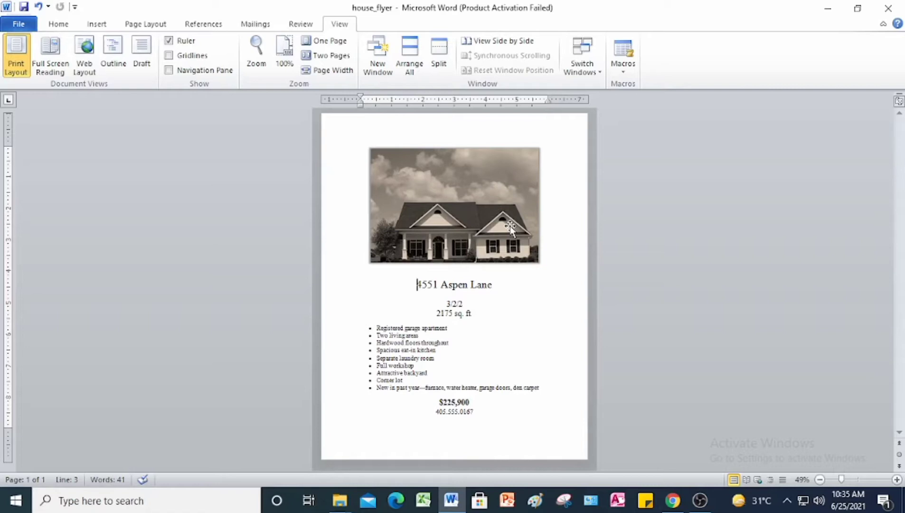
Close the house_flyer document while leaving Word open.
{"action": "mouse_move", "coordinate": [659, 509]}
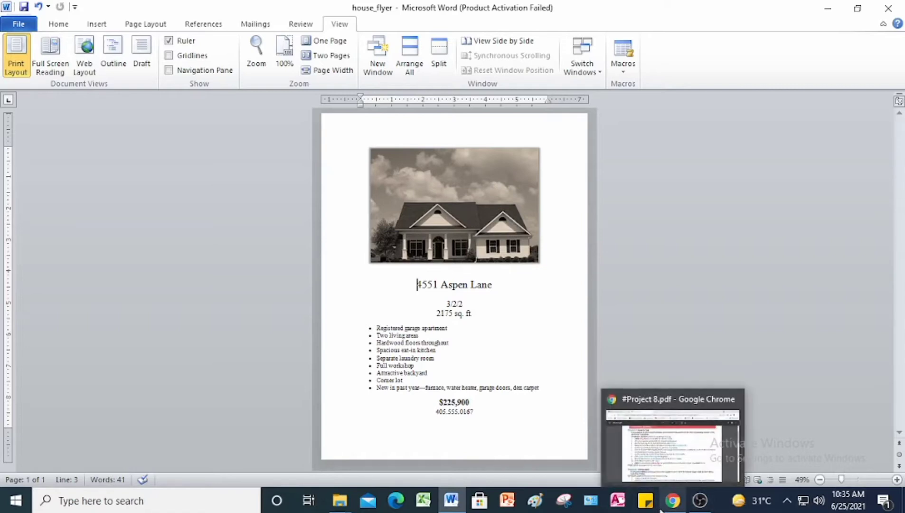
{"action": "left_click", "coordinate": [672, 484]}
{"action": "left_click", "coordinate": [673, 483]}
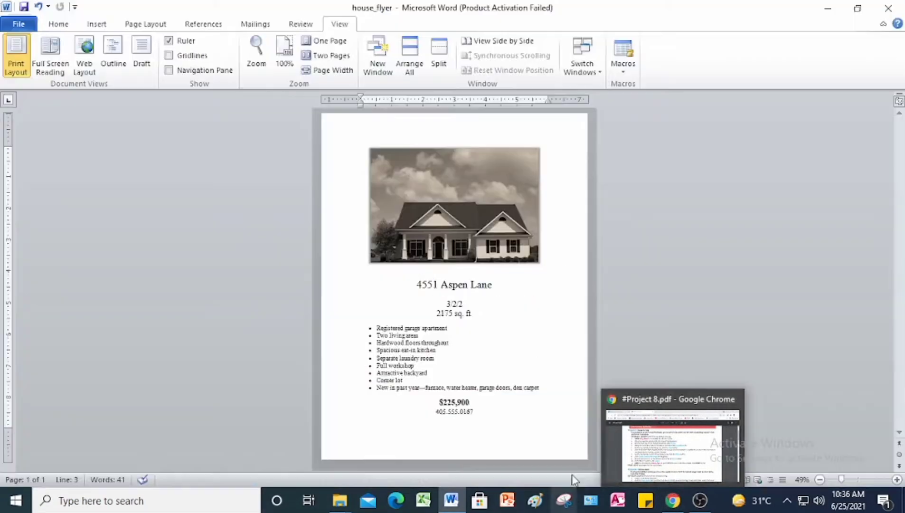
{"action": "left_click", "coordinate": [11, 23]}
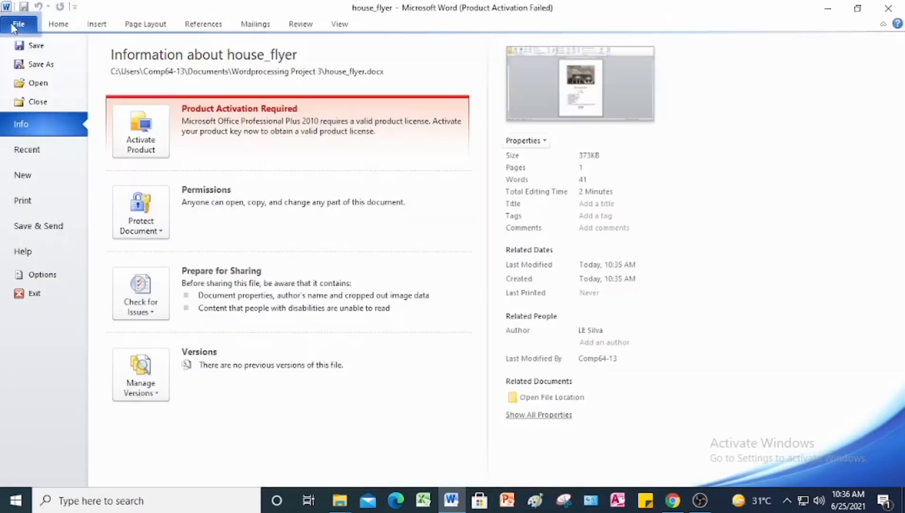
{"action": "left_click", "coordinate": [38, 101]}
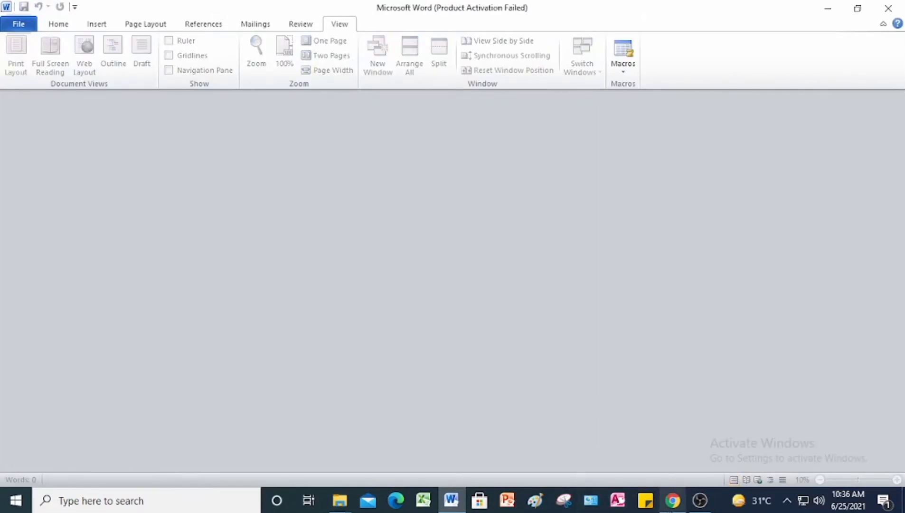
Switch to Chrome and read the Project 8-2 CD Case Insert instructions in #Project 8.pdf.
{"action": "mouse_move", "coordinate": [673, 500]}
{"action": "left_click", "coordinate": [671, 444]}
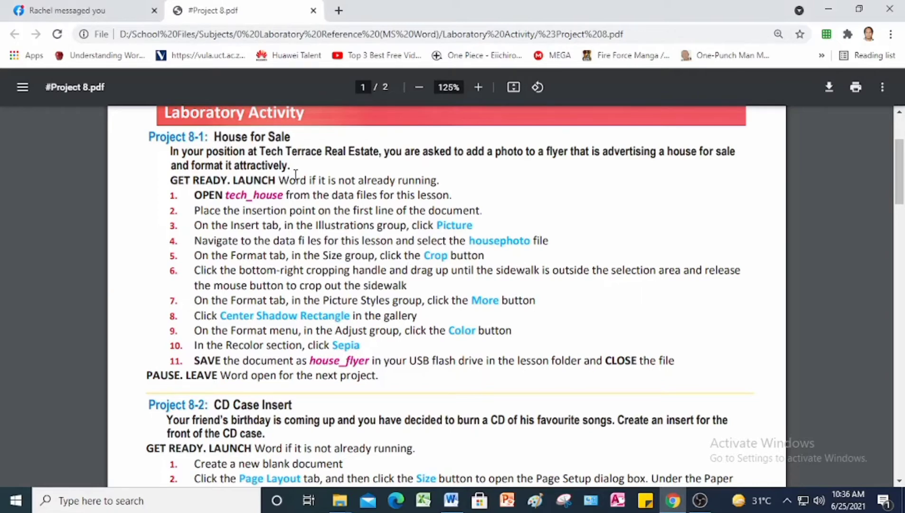
{"action": "scroll", "coordinate": [288, 164], "scroll_direction": "down", "scroll_amount": 4}
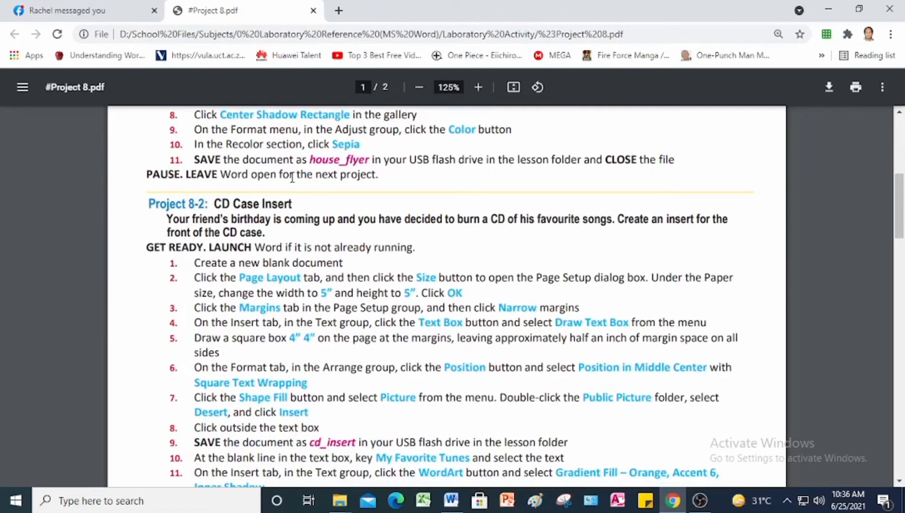
{"action": "scroll", "coordinate": [240, 209], "scroll_direction": "down", "scroll_amount": 1}
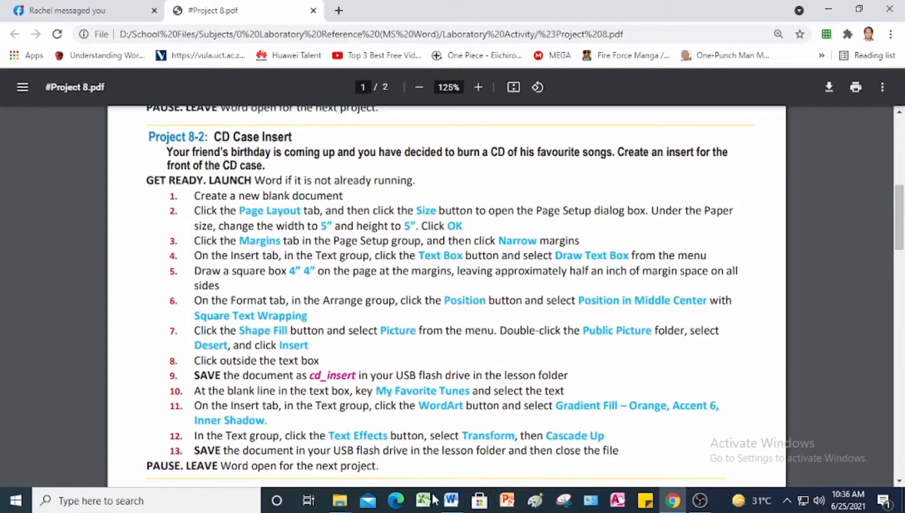
Switch back to Word and create a new blank document.
{"action": "left_click", "coordinate": [453, 507]}
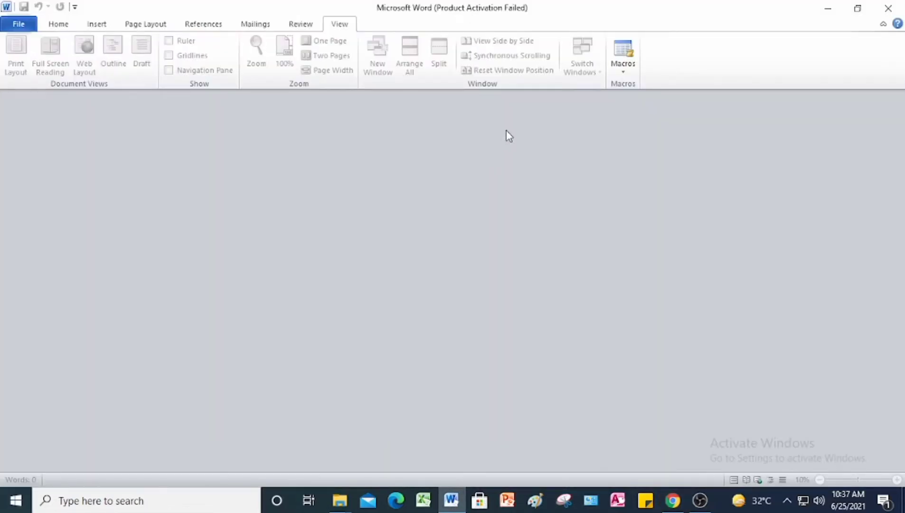
{"action": "left_click", "coordinate": [21, 23]}
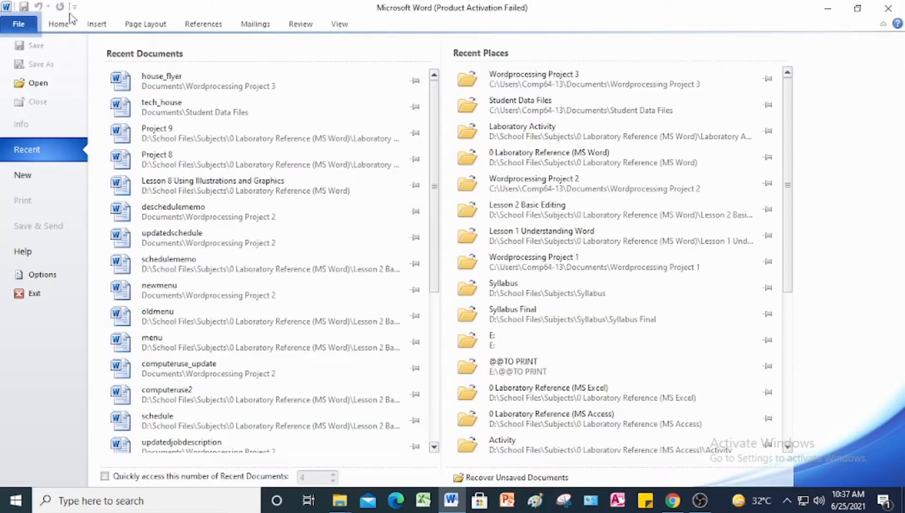
{"action": "left_click", "coordinate": [32, 183]}
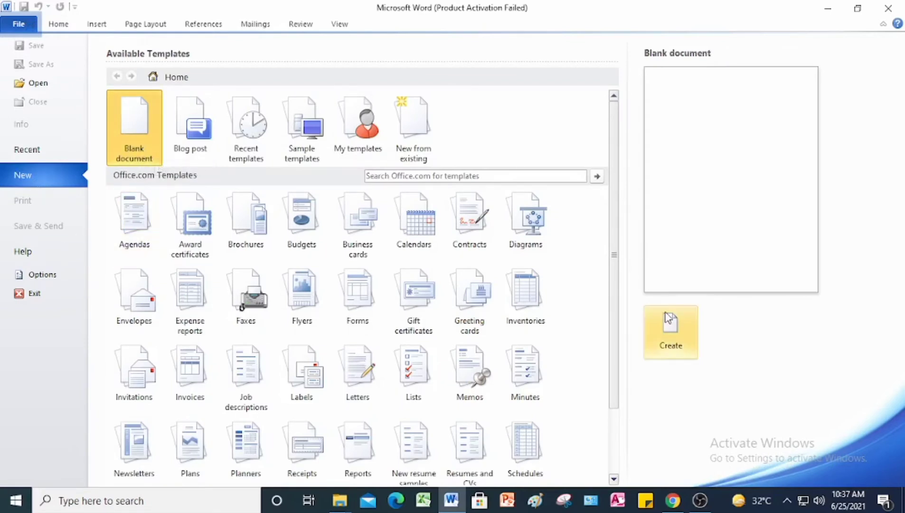
{"action": "left_click", "coordinate": [669, 333]}
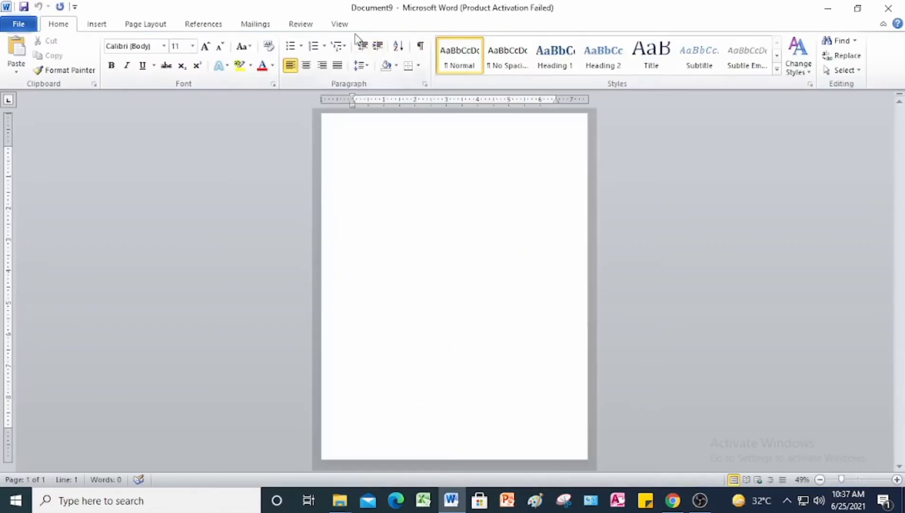
Set a custom paper width of 5 inches for the blank document.
{"action": "left_click", "coordinate": [333, 25]}
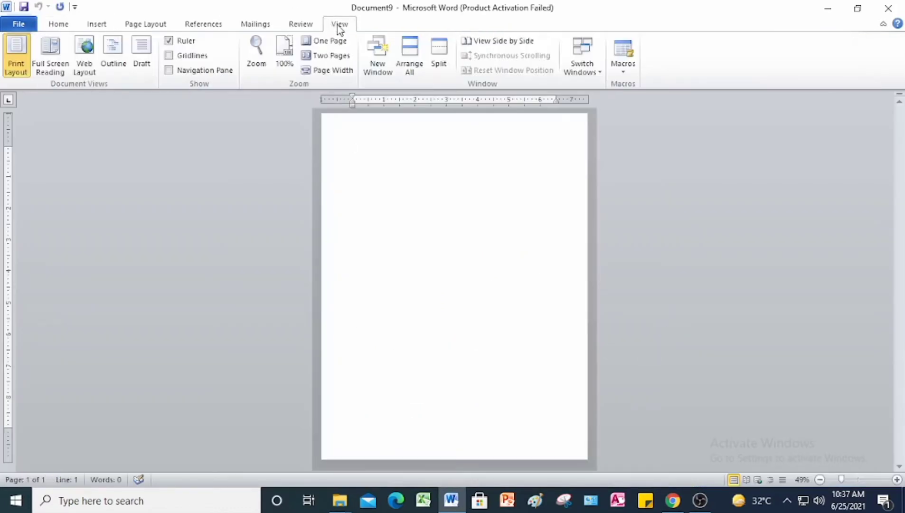
{"action": "left_click", "coordinate": [284, 60]}
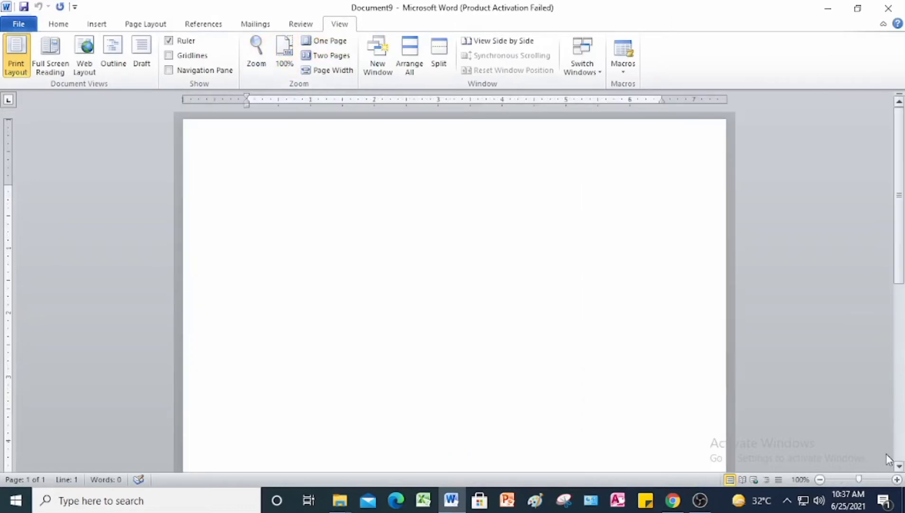
{"action": "left_click", "coordinate": [896, 479]}
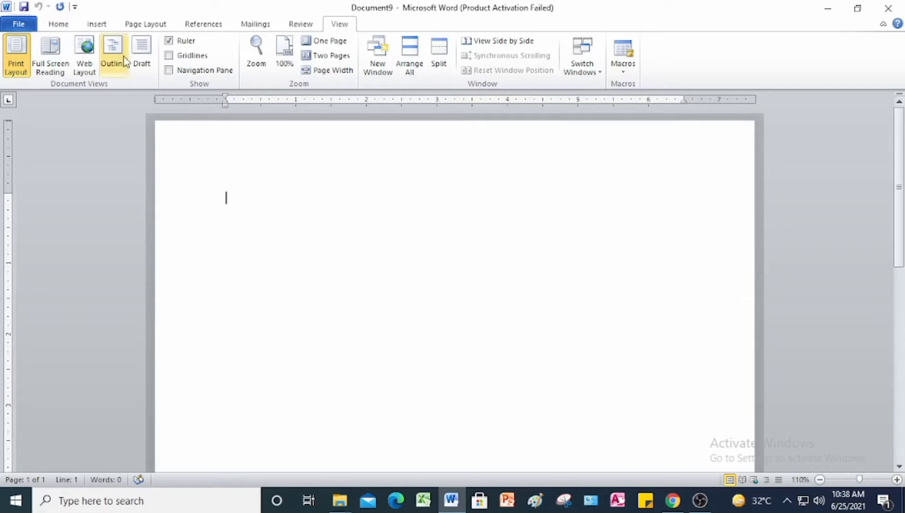
{"action": "left_click", "coordinate": [142, 25]}
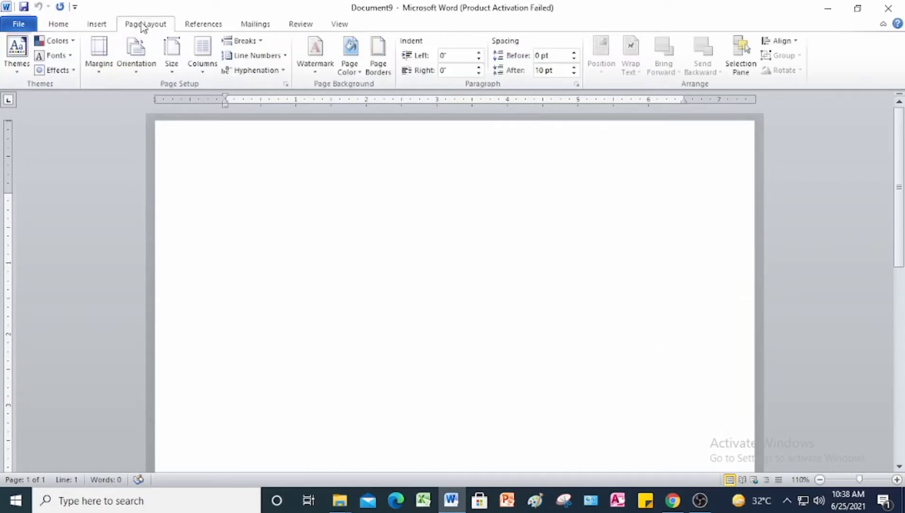
{"action": "left_click", "coordinate": [171, 72]}
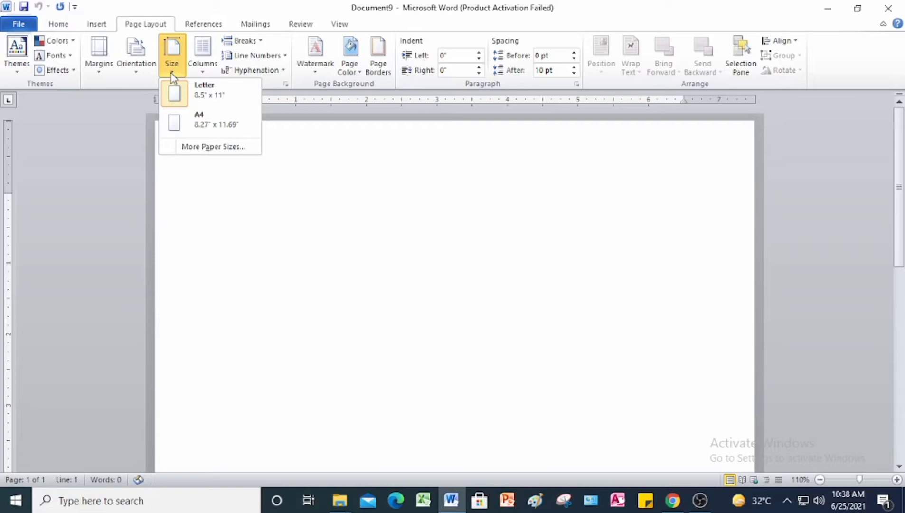
{"action": "left_click", "coordinate": [192, 147]}
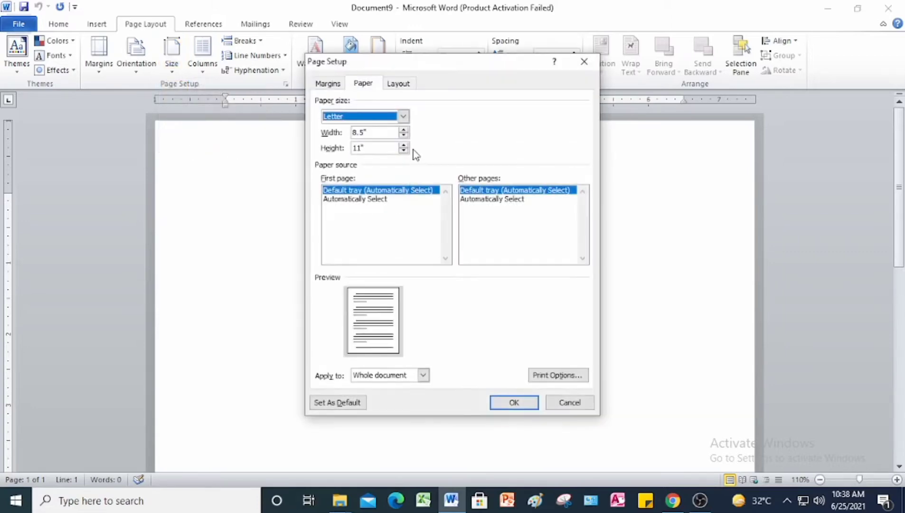
{"action": "left_click", "coordinate": [403, 136]}
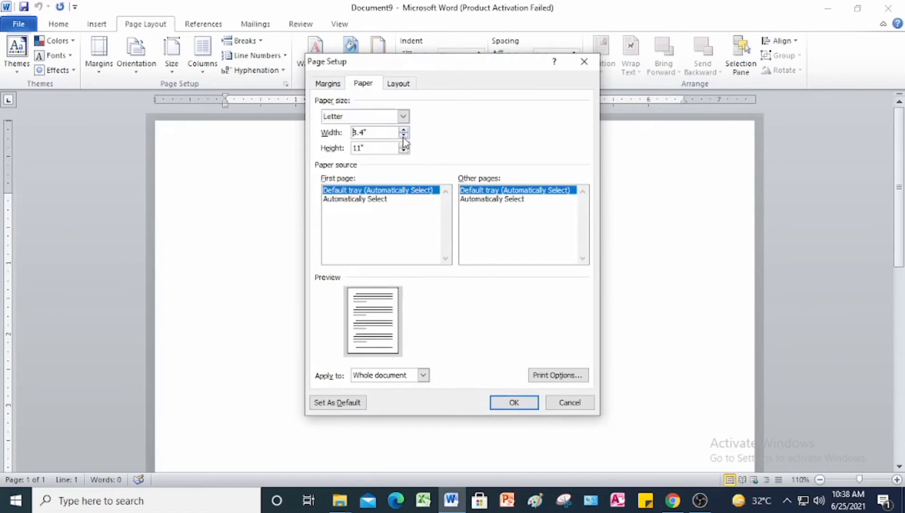
{"action": "left_click", "coordinate": [403, 136]}
{"action": "left_click", "coordinate": [403, 136]}
{"action": "left_click", "coordinate": [403, 136]}
{"action": "left_click", "coordinate": [403, 136]}
{"action": "left_click", "coordinate": [403, 136]}
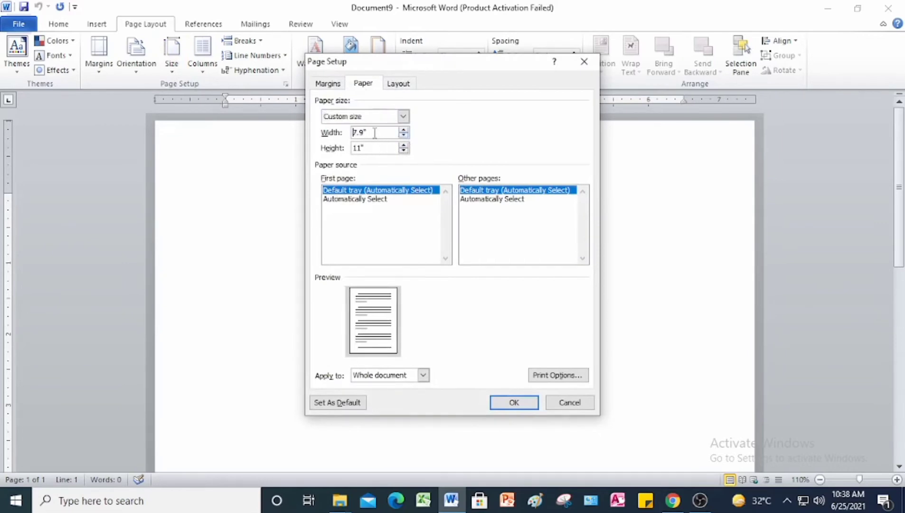
{"action": "left_click_drag", "start_coordinate": [375, 133], "coordinate": [350, 134]}
{"action": "type", "text": "5"}
Set the paper height to 5 inches, apply the paper size, and choose the Narrow 0.5-inch margins.
{"action": "left_click", "coordinate": [367, 149]}
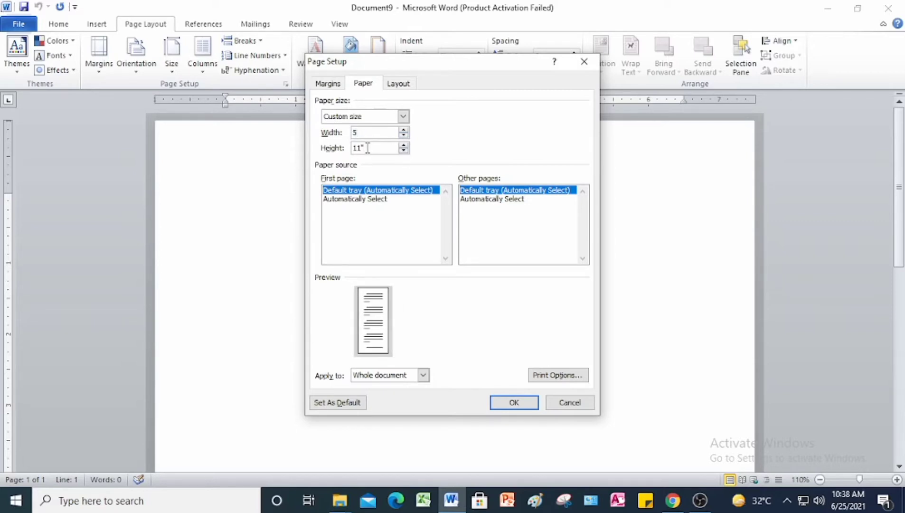
{"action": "key", "text": "BackSpace"}
{"action": "key", "text": "BackSpace"}
{"action": "key", "text": "BackSpace"}
{"action": "type", "text": "5"}
{"action": "left_click", "coordinate": [525, 402]}
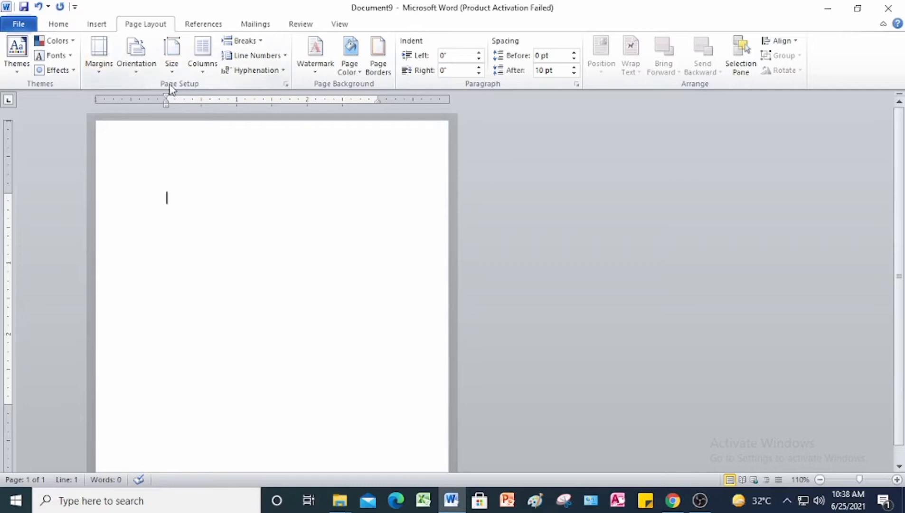
{"action": "left_click", "coordinate": [98, 62]}
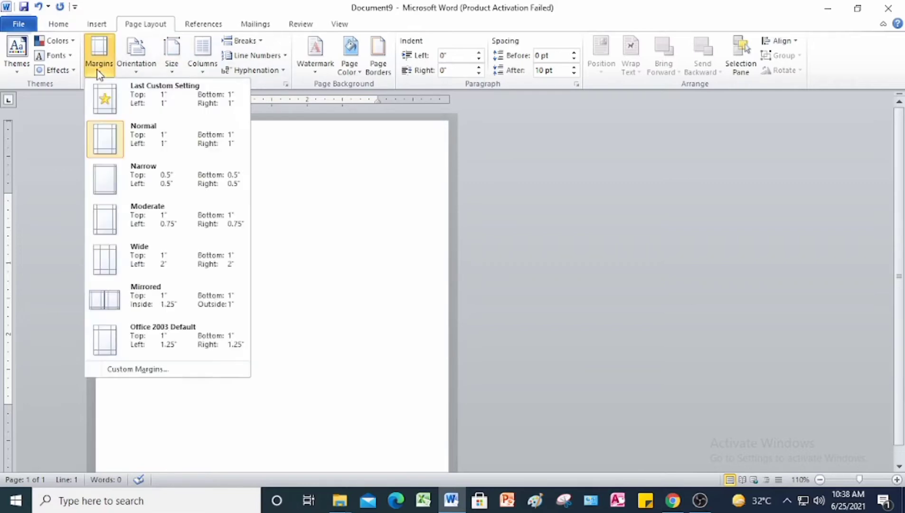
{"action": "left_click", "coordinate": [103, 178]}
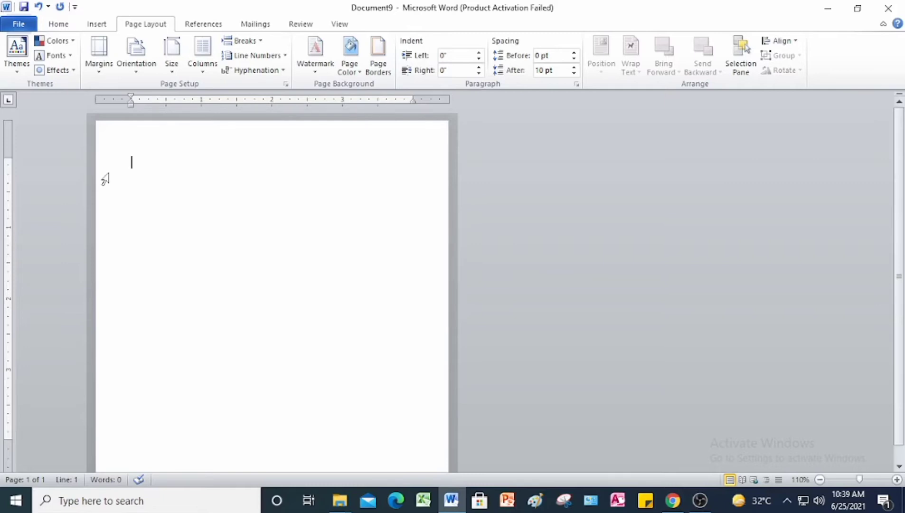
Draw a text box about 3.94" high by 4.02" wide within the margins, and position it middle center with square text wrapping.
{"action": "left_click", "coordinate": [97, 24]}
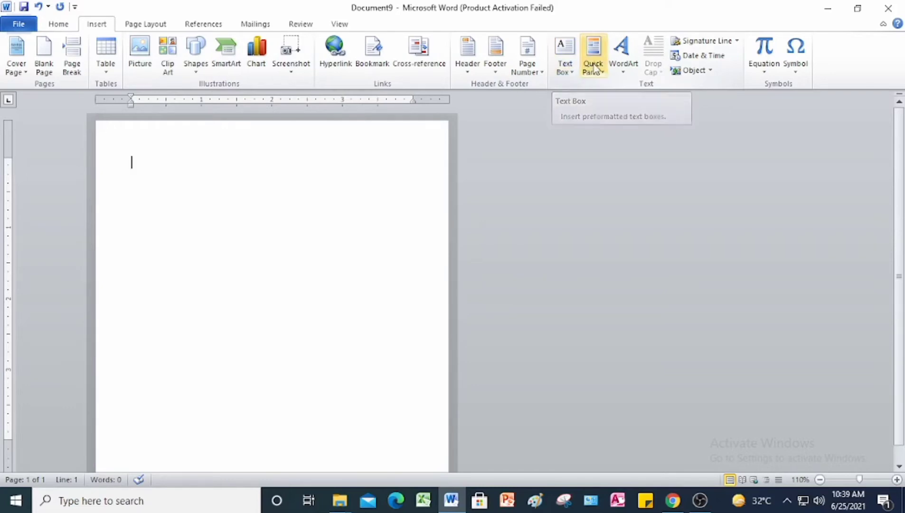
{"action": "left_click", "coordinate": [575, 73]}
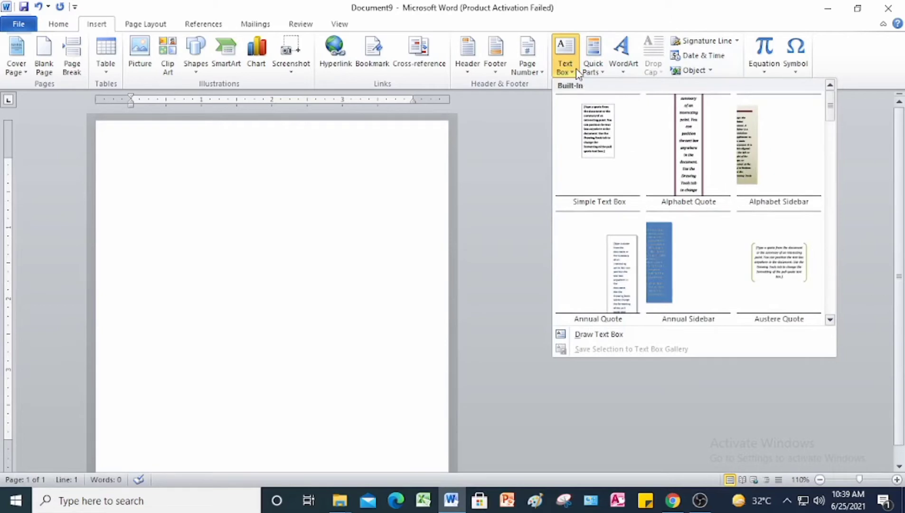
{"action": "left_click", "coordinate": [593, 335]}
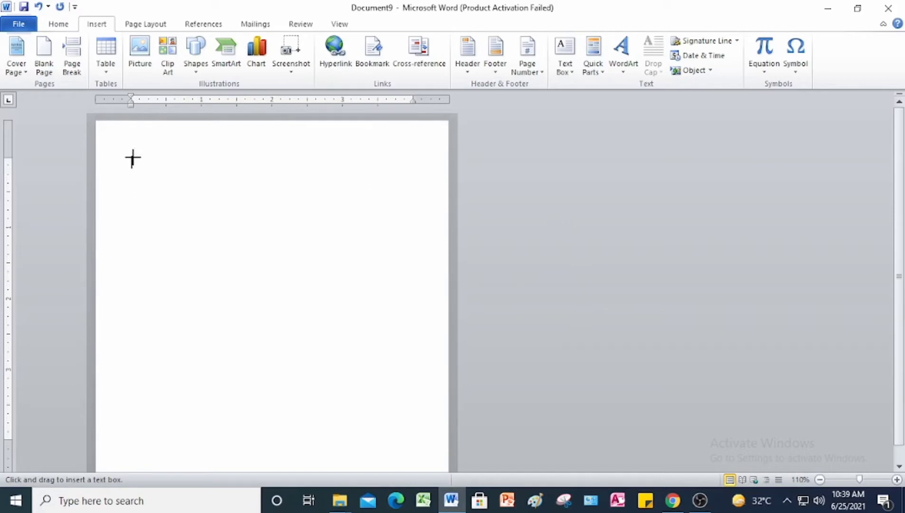
{"action": "mouse_move", "coordinate": [132, 157]}
{"action": "left_mouse_down"}
{"action": "mouse_move", "coordinate": [157, 459]}
{"action": "mouse_move", "coordinate": [178, 469]}
{"action": "mouse_move", "coordinate": [244, 437]}
{"action": "mouse_move", "coordinate": [418, 438]}
{"action": "mouse_move", "coordinate": [412, 427]}
{"action": "left_mouse_up"}
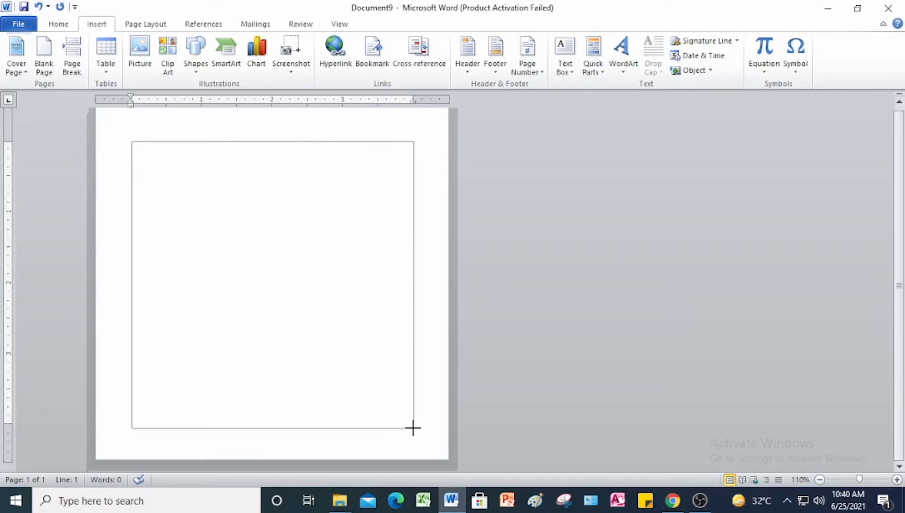
{"action": "left_click_drag", "start_coordinate": [412, 428], "coordinate": [413, 421]}
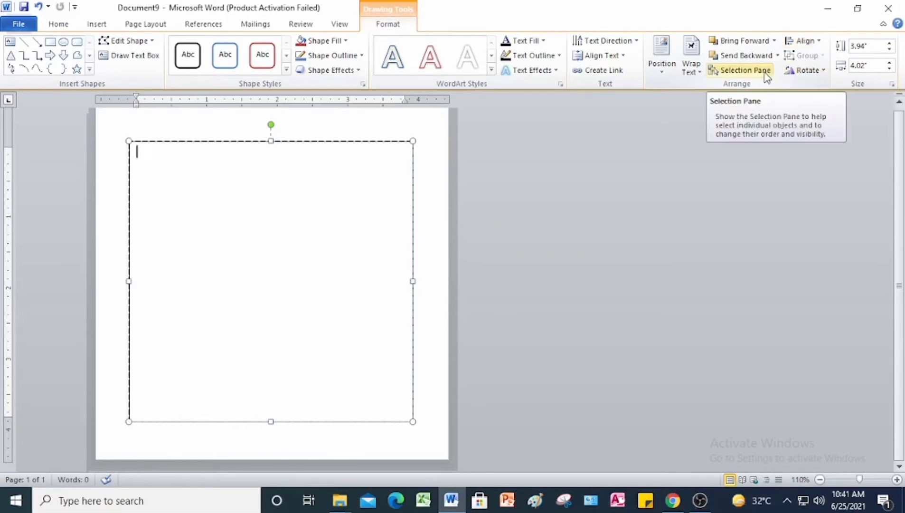
{"action": "left_click", "coordinate": [664, 75]}
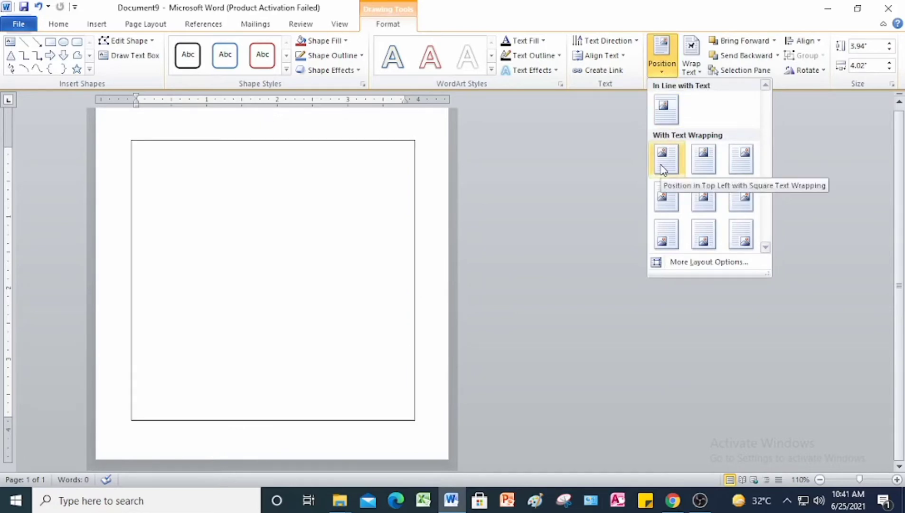
{"action": "left_click", "coordinate": [698, 207]}
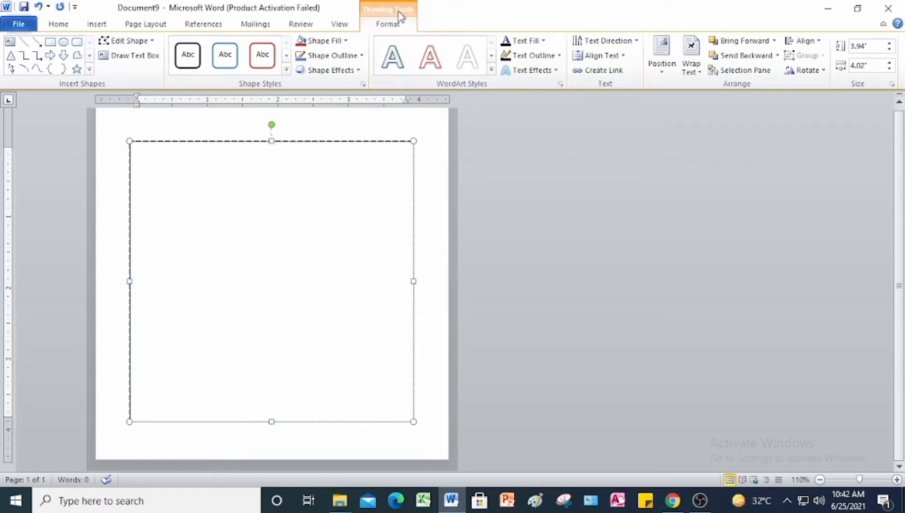
Open the picture chooser for the text box's shape fill.
{"action": "left_click", "coordinate": [349, 43]}
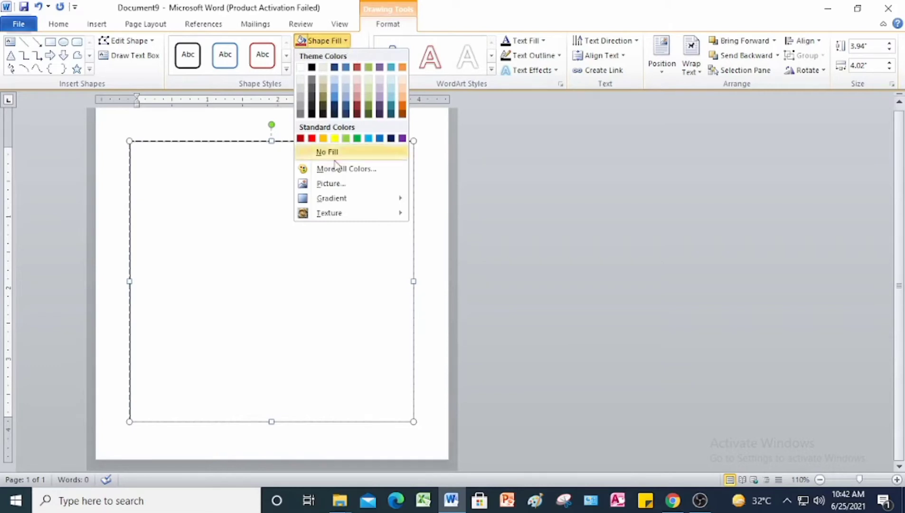
{"action": "left_click", "coordinate": [331, 184]}
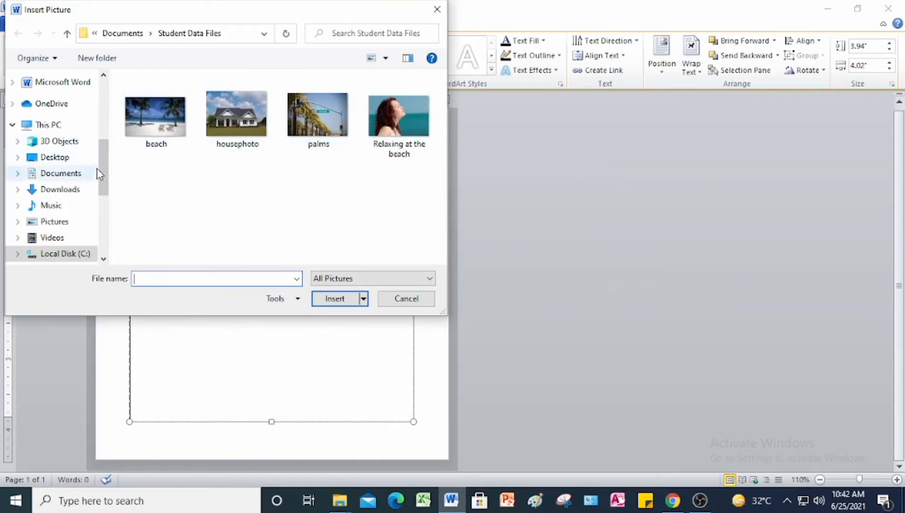
{"action": "left_click", "coordinate": [66, 223]}
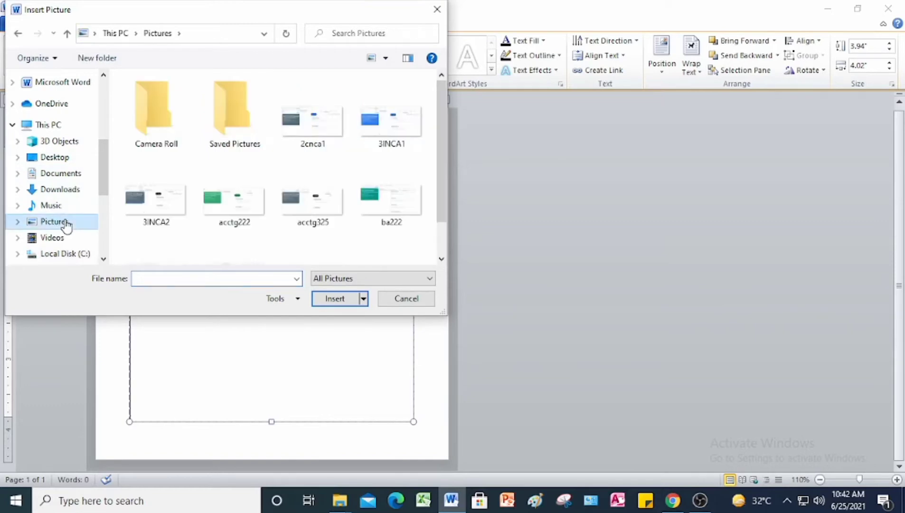
{"action": "double_click", "coordinate": [237, 126]}
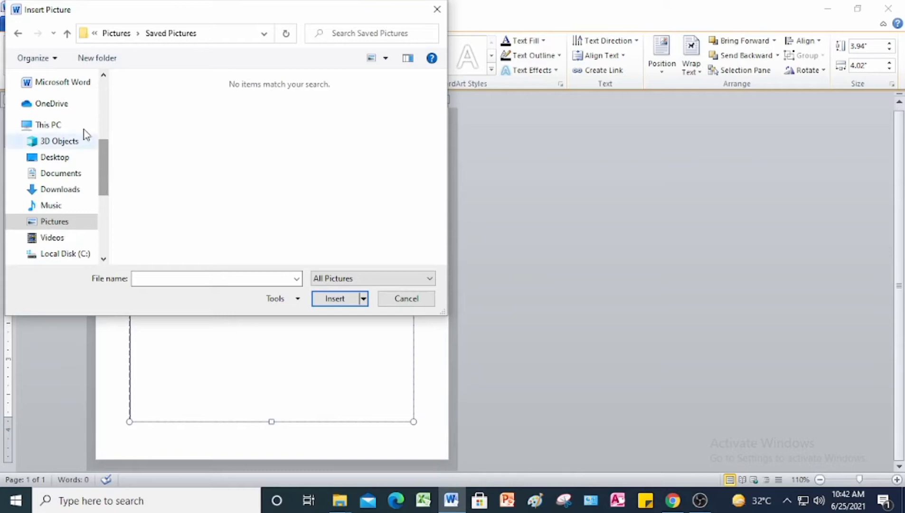
{"action": "left_click", "coordinate": [67, 34]}
{"action": "left_click", "coordinate": [67, 34]}
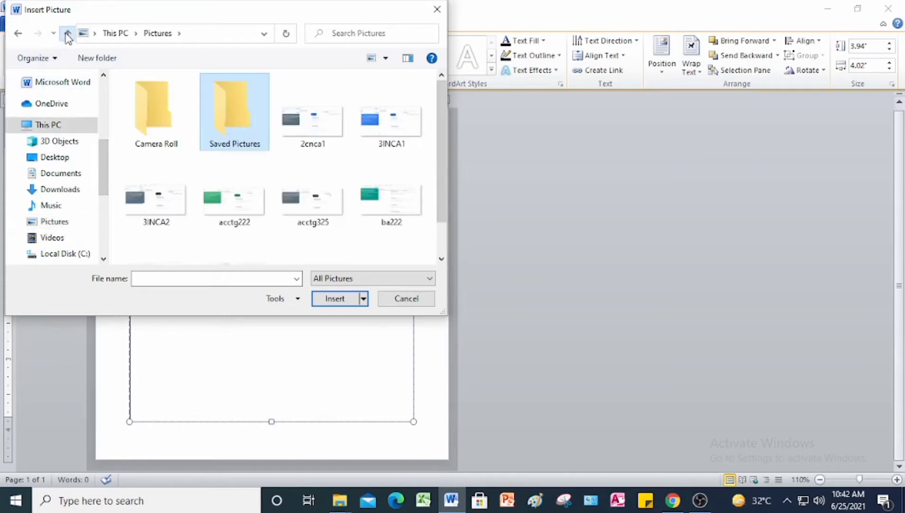
{"action": "left_click", "coordinate": [19, 34]}
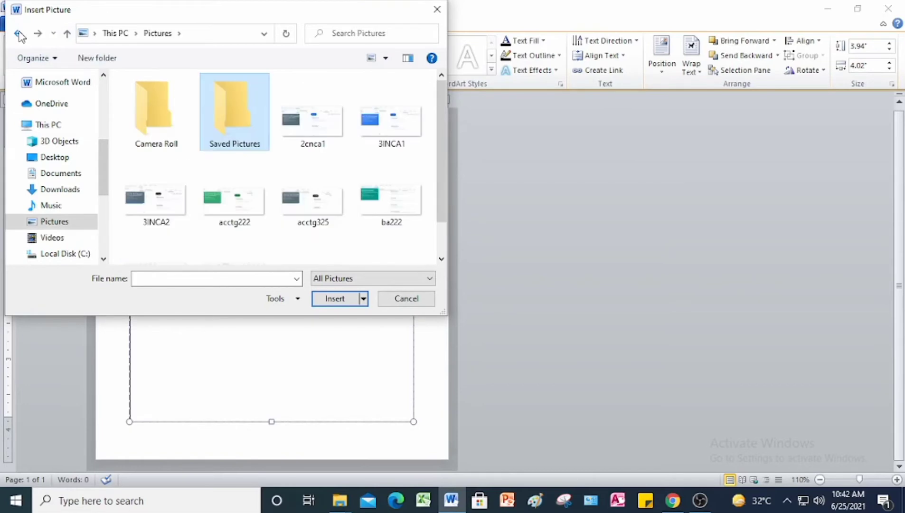
{"action": "left_click", "coordinate": [19, 35]}
{"action": "left_click", "coordinate": [19, 34]}
{"action": "left_click", "coordinate": [19, 35]}
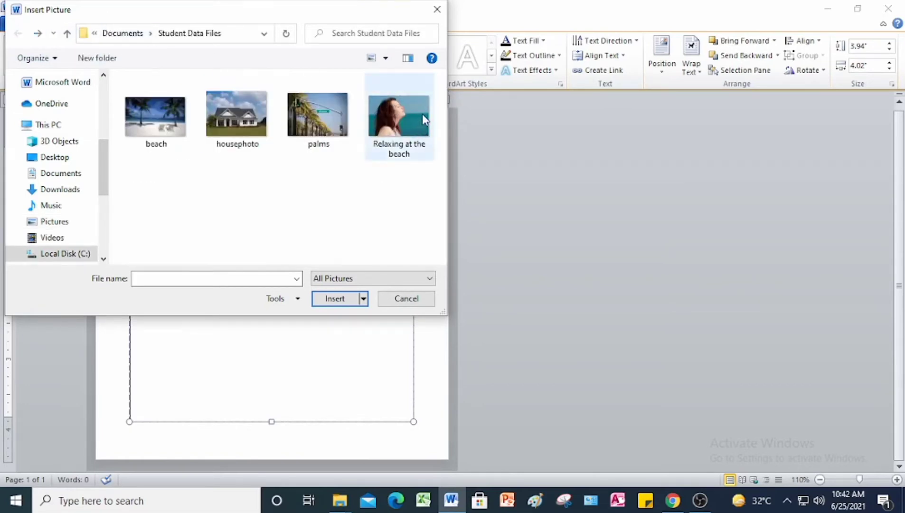
Fill the text box with the beach picture from Student Data Files and deselect the box.
{"action": "left_click", "coordinate": [154, 131]}
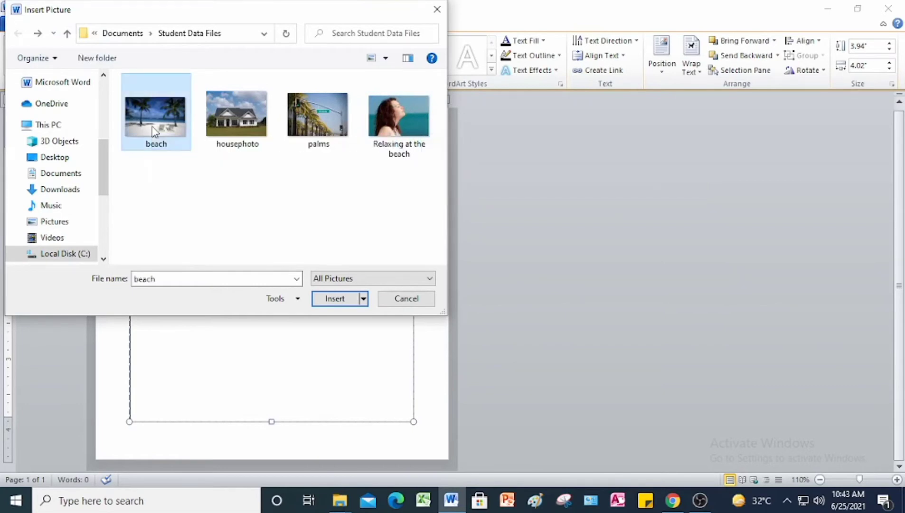
{"action": "left_click", "coordinate": [336, 299]}
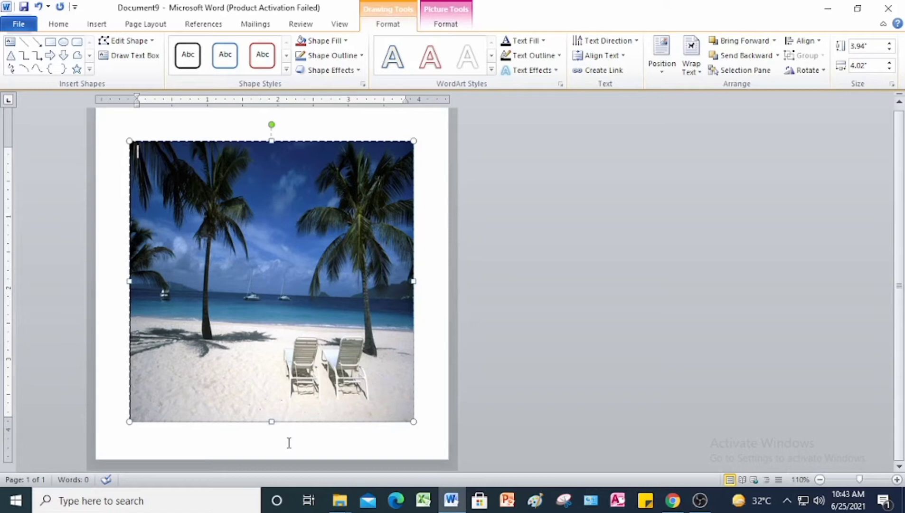
{"action": "left_click", "coordinate": [364, 126]}
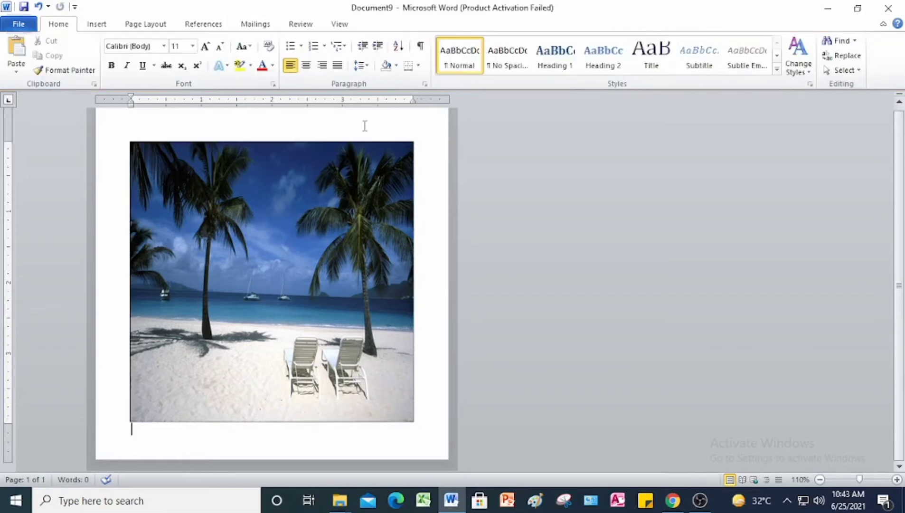
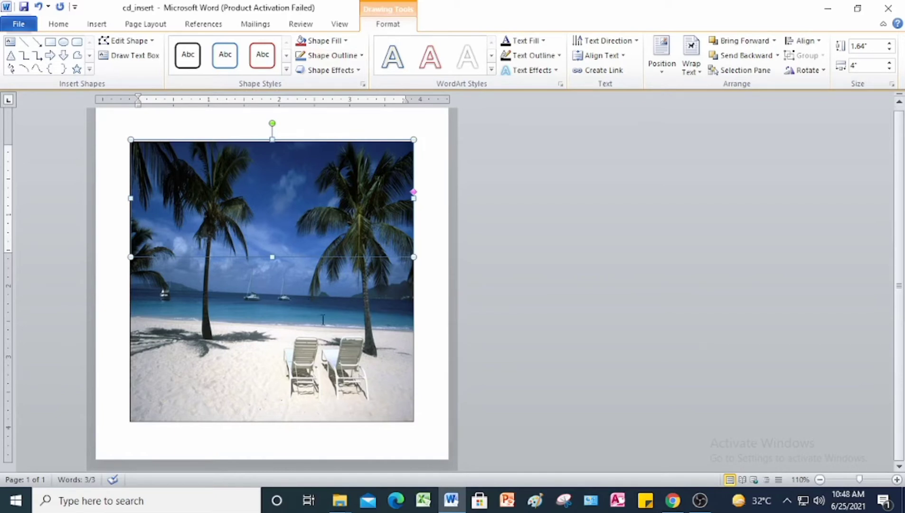
Send the beach-picture text box backward behind the My Favorite Tunes WordArt, and save the cd_insert document.
{"action": "left_click", "coordinate": [323, 319]}
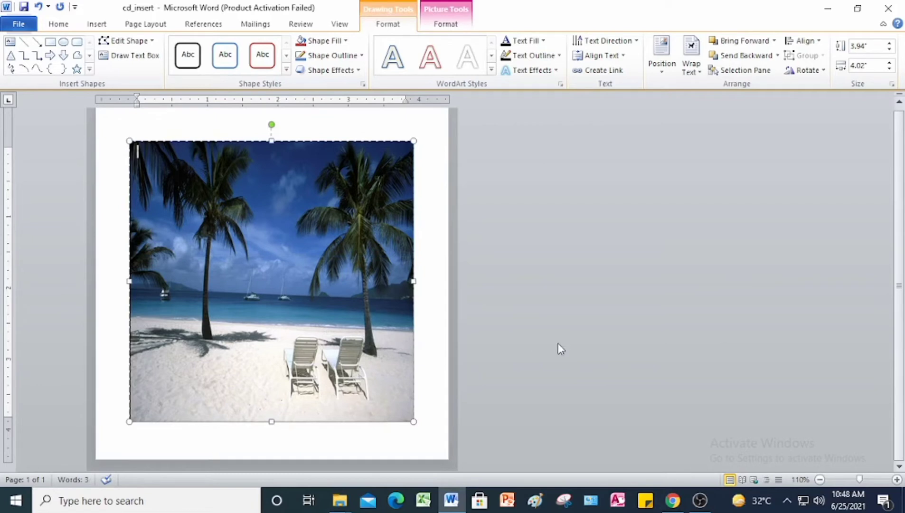
{"action": "left_click", "coordinate": [756, 57]}
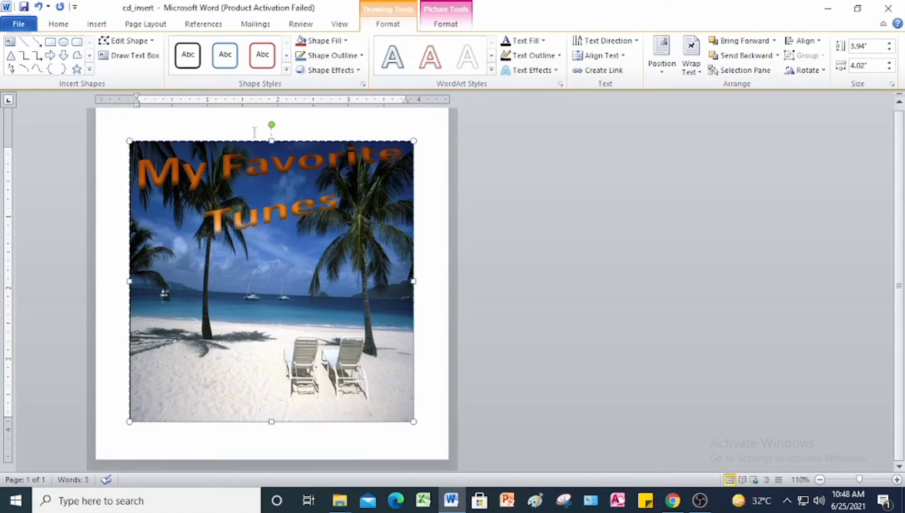
{"action": "left_click", "coordinate": [17, 28]}
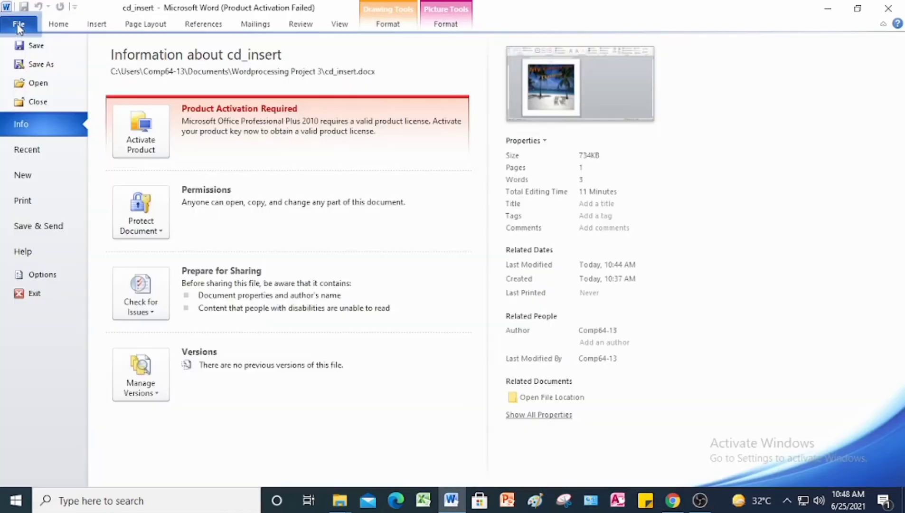
{"action": "left_click", "coordinate": [20, 44]}
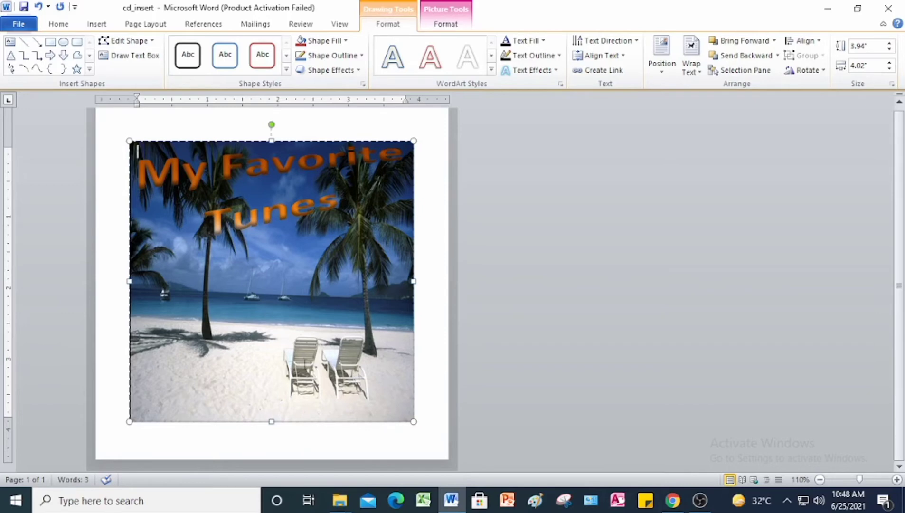
Close the cd_insert document and switch to the project PDF in Chrome to read the Project 8-3 instructions.
{"action": "left_click", "coordinate": [17, 24]}
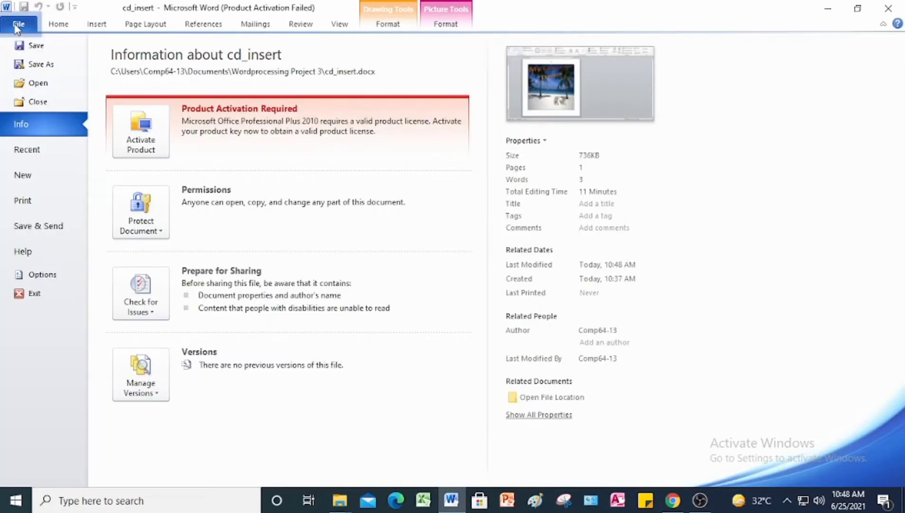
{"action": "left_click", "coordinate": [31, 103]}
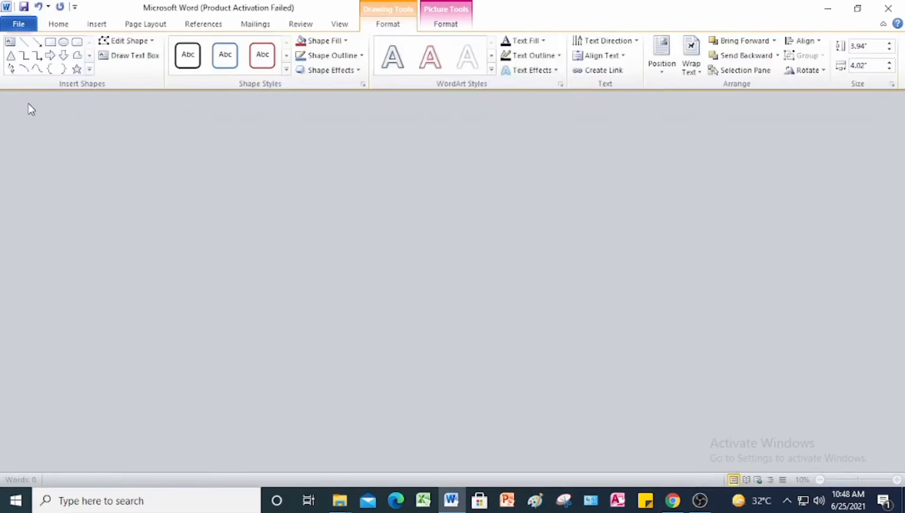
{"action": "left_click", "coordinate": [672, 500]}
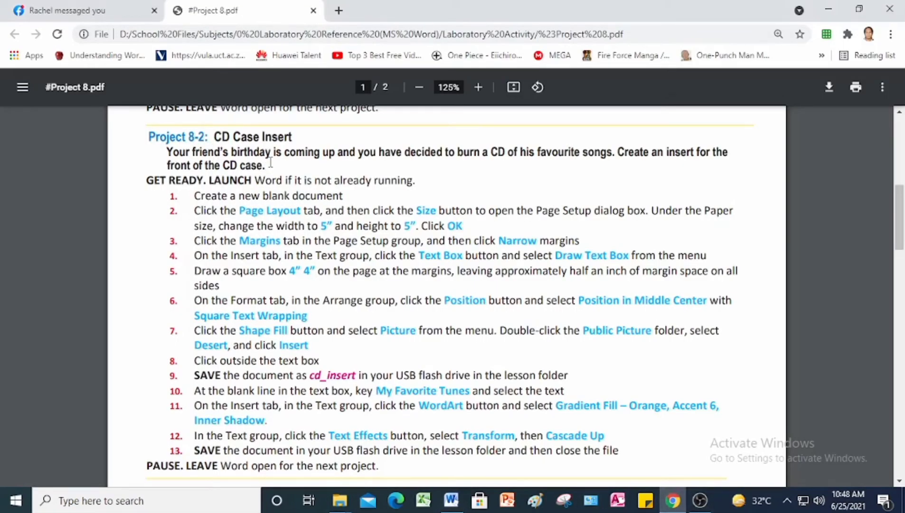
{"action": "scroll", "coordinate": [294, 184], "scroll_direction": "down", "scroll_amount": 5}
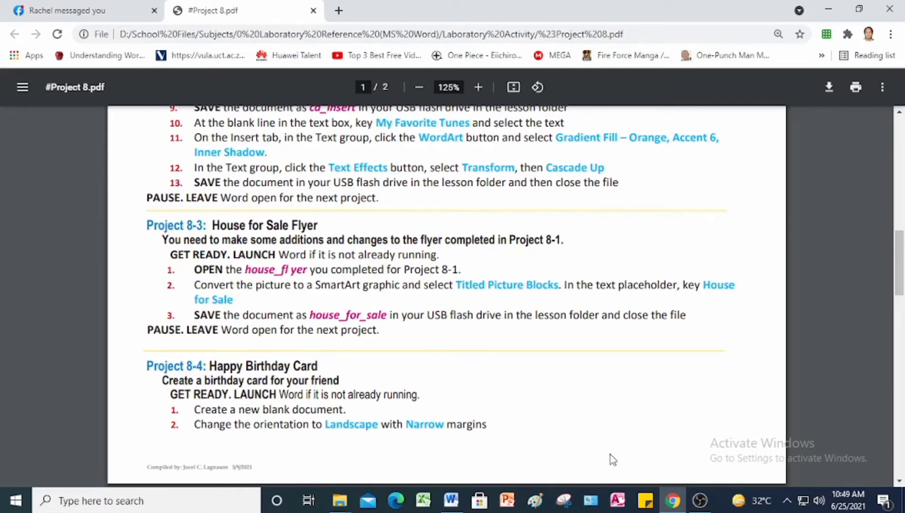
Switch back to Word and open the house_flyer document from the Wordprocessing Project 3 folder.
{"action": "left_click", "coordinate": [451, 500]}
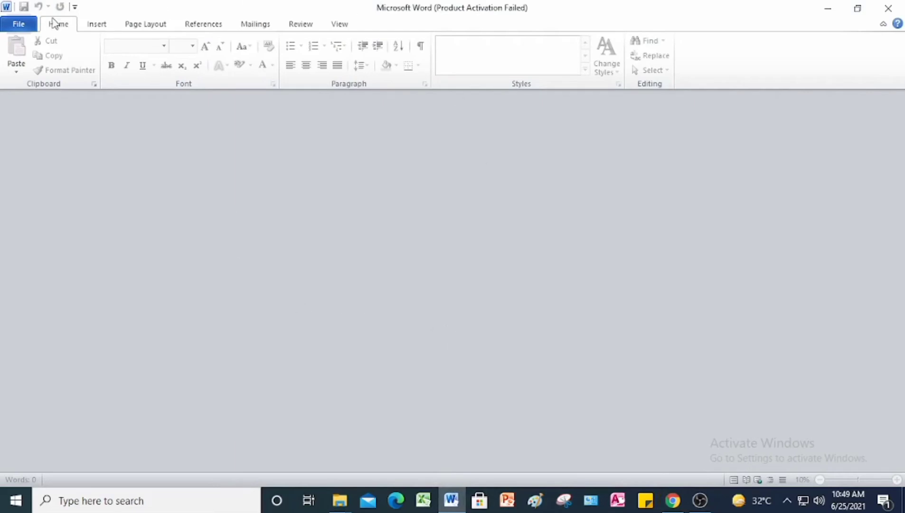
{"action": "left_click", "coordinate": [27, 30]}
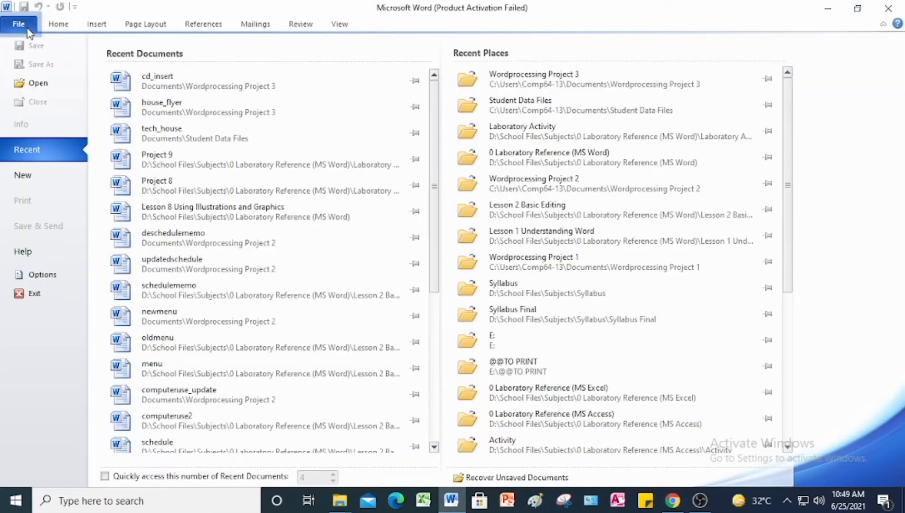
{"action": "left_click", "coordinate": [38, 91]}
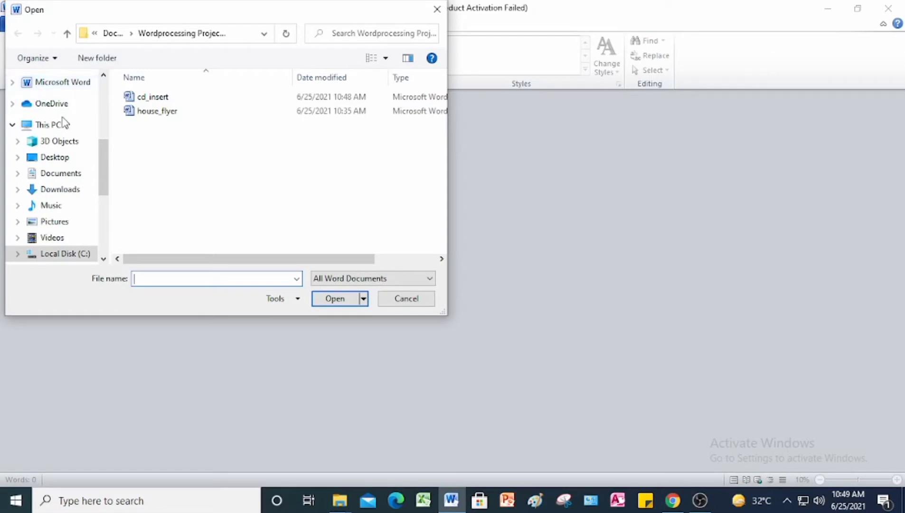
{"action": "left_click", "coordinate": [151, 116]}
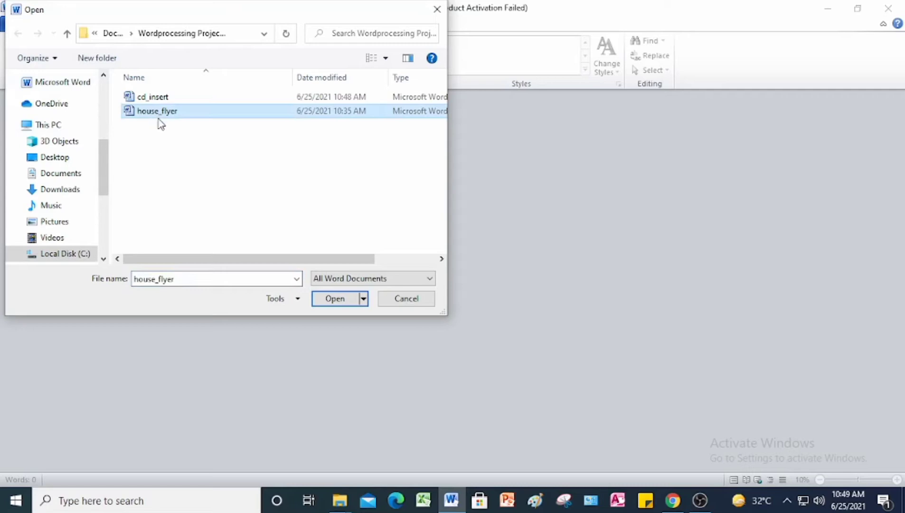
{"action": "left_click", "coordinate": [334, 300]}
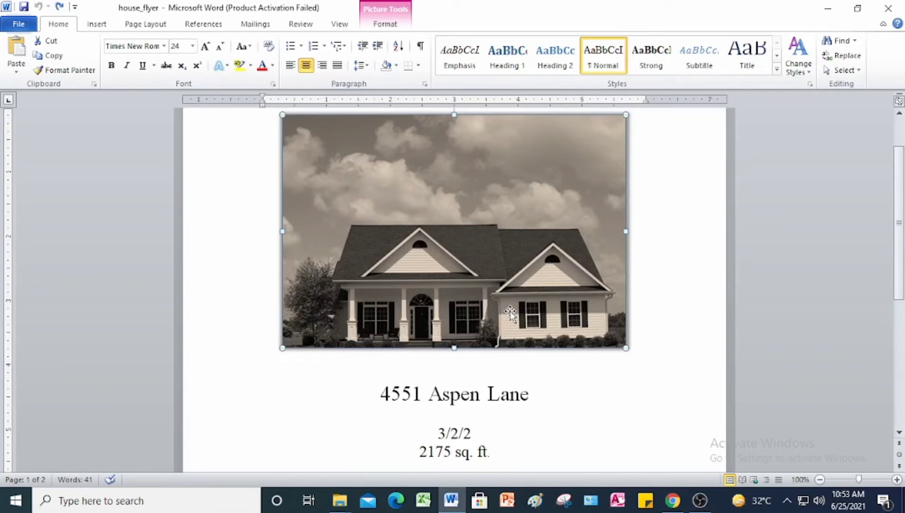
Convert the flyer's house picture to a SmartArt graphic with the Titled Picture Blocks layout.
{"action": "scroll", "coordinate": [408, 225], "scroll_direction": "up", "scroll_amount": 2}
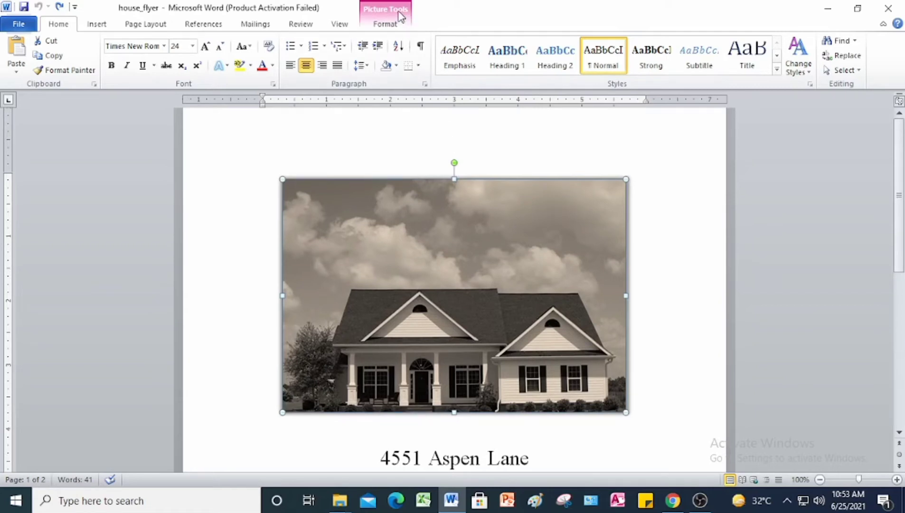
{"action": "left_click", "coordinate": [385, 26]}
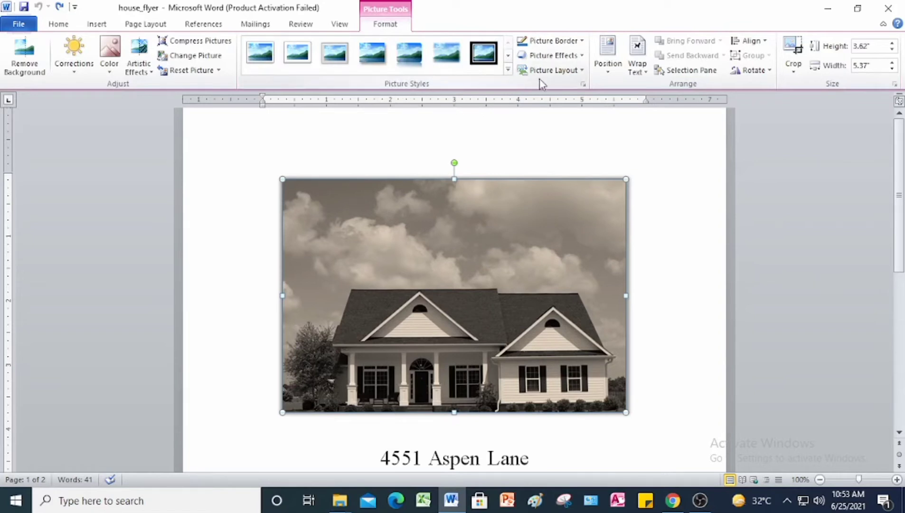
{"action": "left_click", "coordinate": [573, 74]}
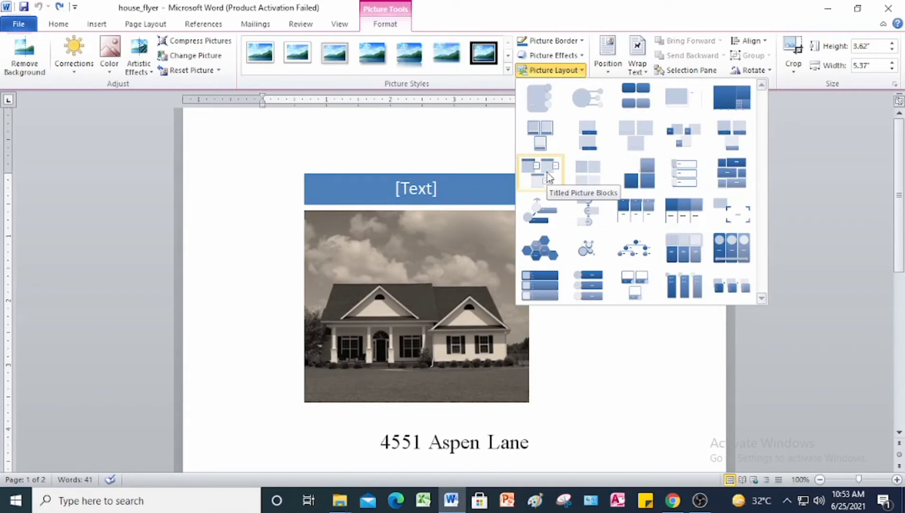
{"action": "left_click", "coordinate": [547, 172]}
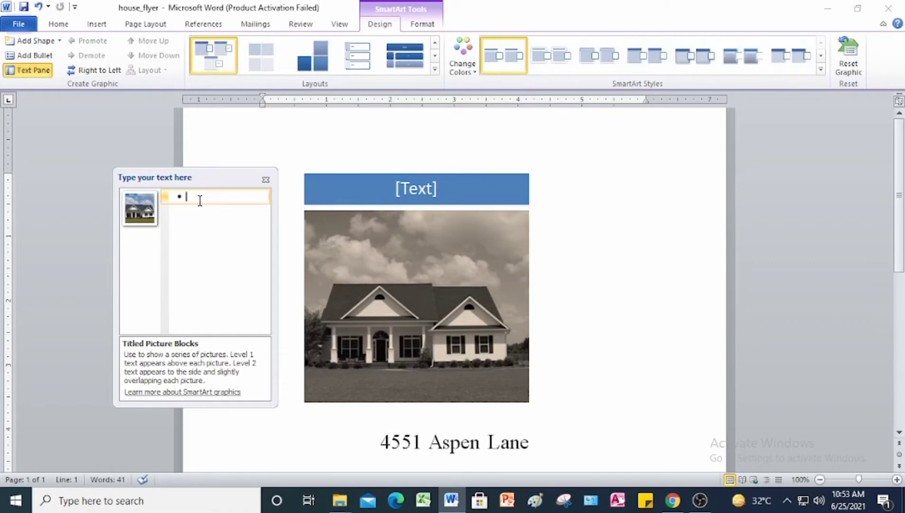
Enter House for Sale as the SmartArt picture's title, close the text pane and deselect the graphic.
{"action": "type", "text": "House for"}
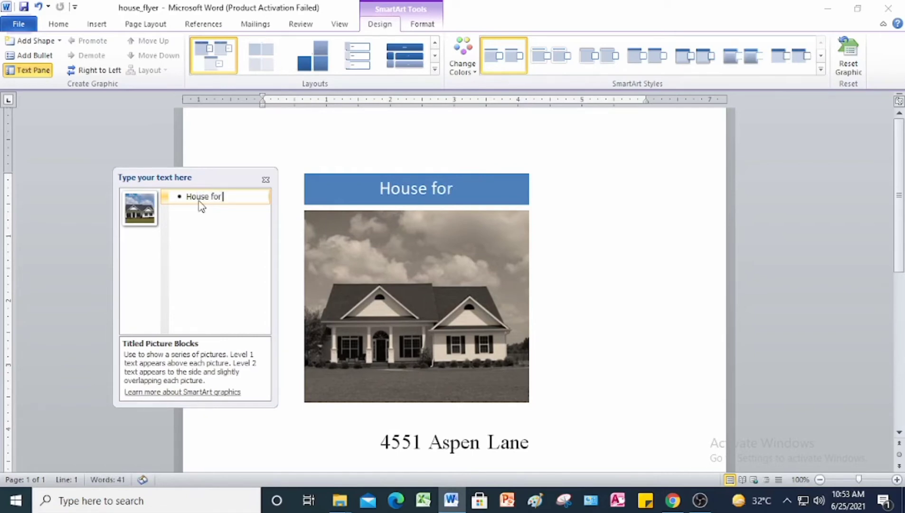
{"action": "type", "text": " Sale"}
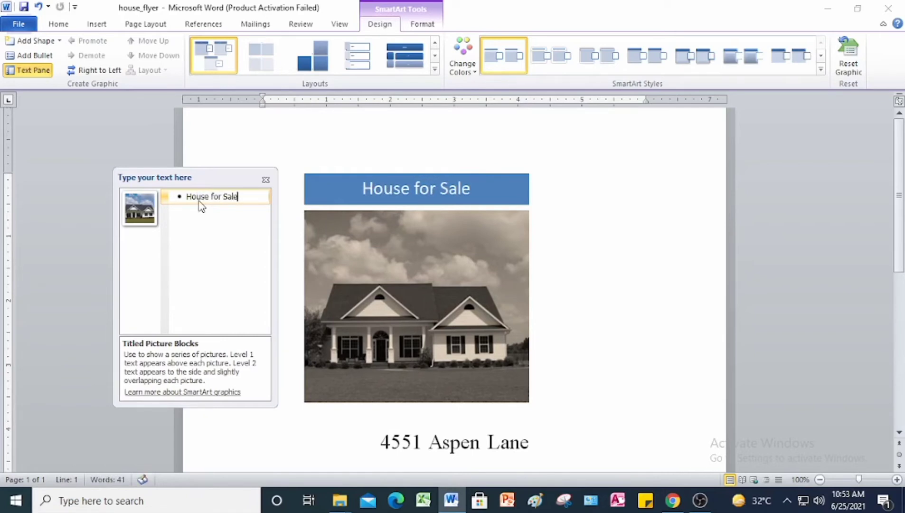
{"action": "left_click", "coordinate": [266, 180]}
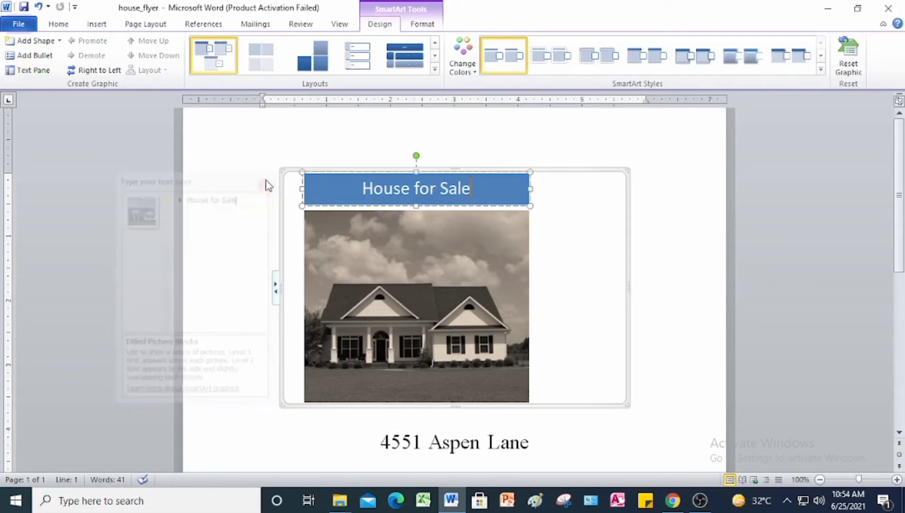
{"action": "scroll", "coordinate": [640, 265], "scroll_direction": "down", "scroll_amount": 2}
{"action": "scroll", "coordinate": [634, 266], "scroll_direction": "up", "scroll_amount": 1}
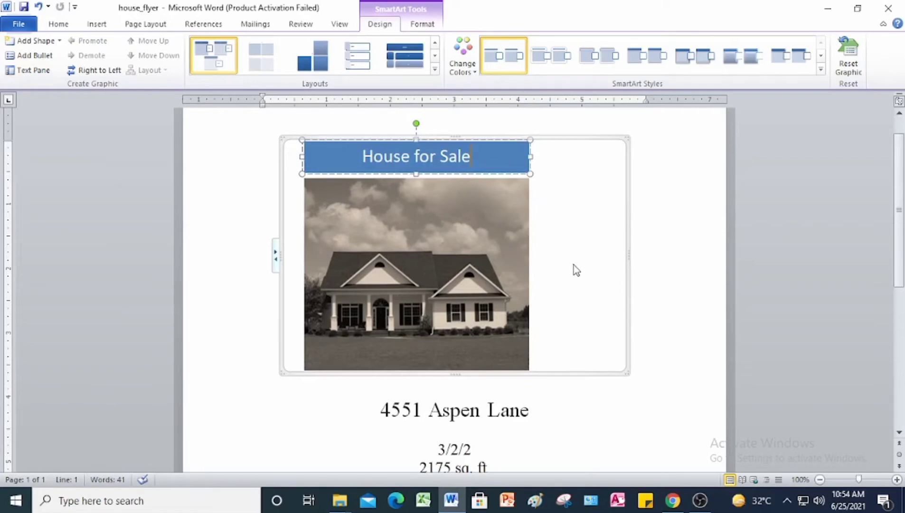
{"action": "left_click", "coordinate": [239, 392]}
Zoom out to one full page to review the whole flyer.
{"action": "scroll", "coordinate": [589, 333], "scroll_direction": "down", "scroll_amount": 2}
{"action": "scroll", "coordinate": [589, 333], "scroll_direction": "up", "scroll_amount": 2}
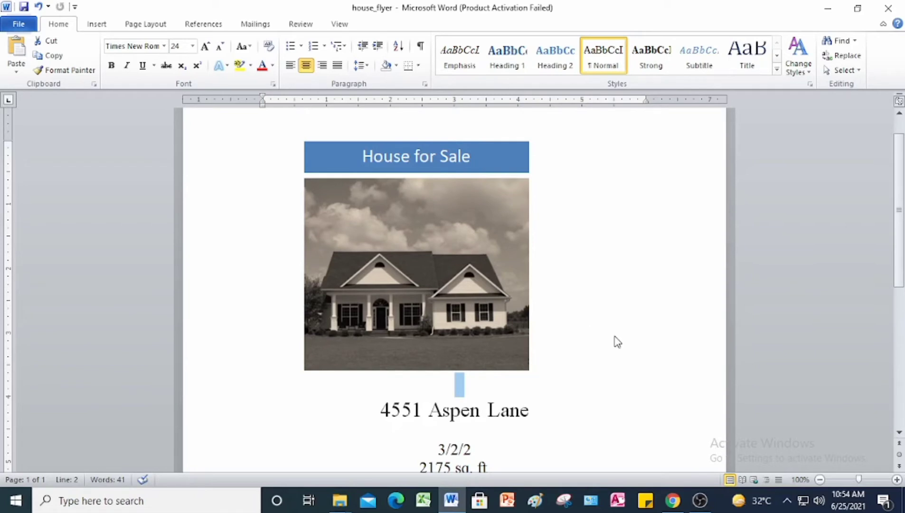
{"action": "left_click", "coordinate": [334, 29]}
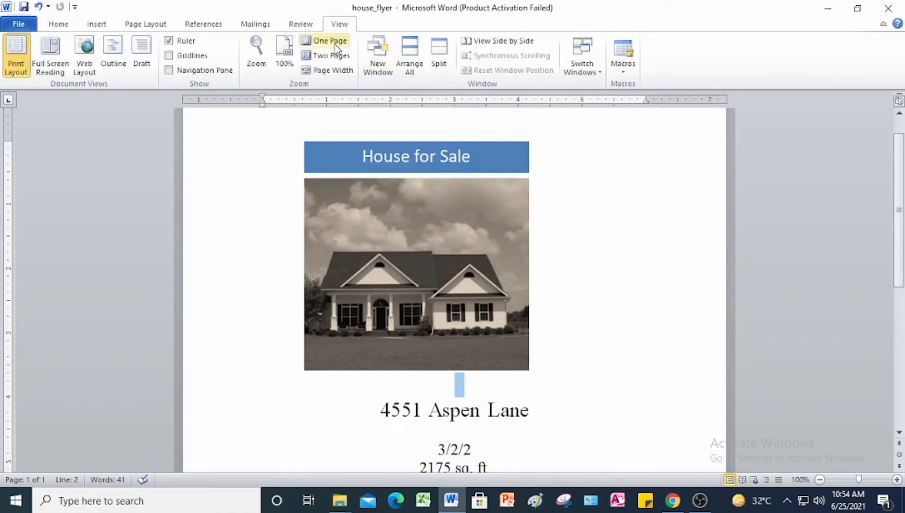
{"action": "left_click", "coordinate": [334, 43]}
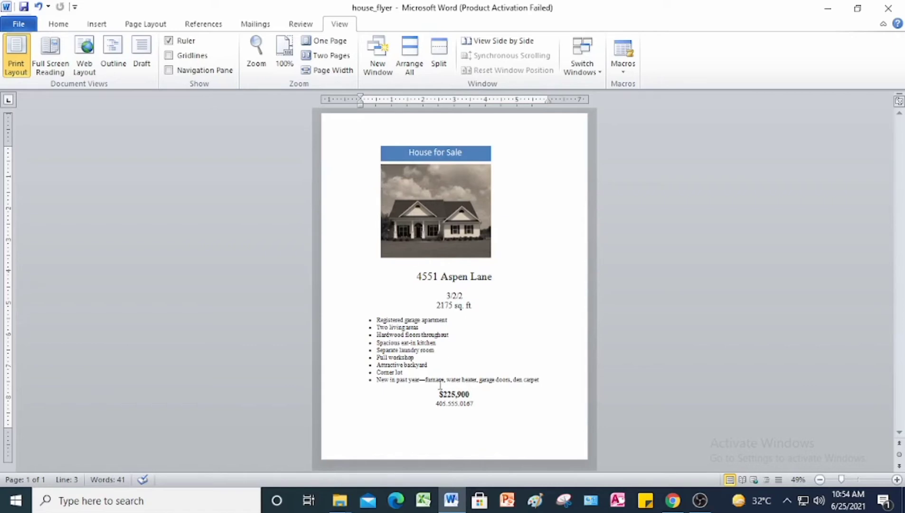
Save a copy of the flyer as house_for_sale in the Wordprocessing Project 3 folder.
{"action": "left_click", "coordinate": [15, 21]}
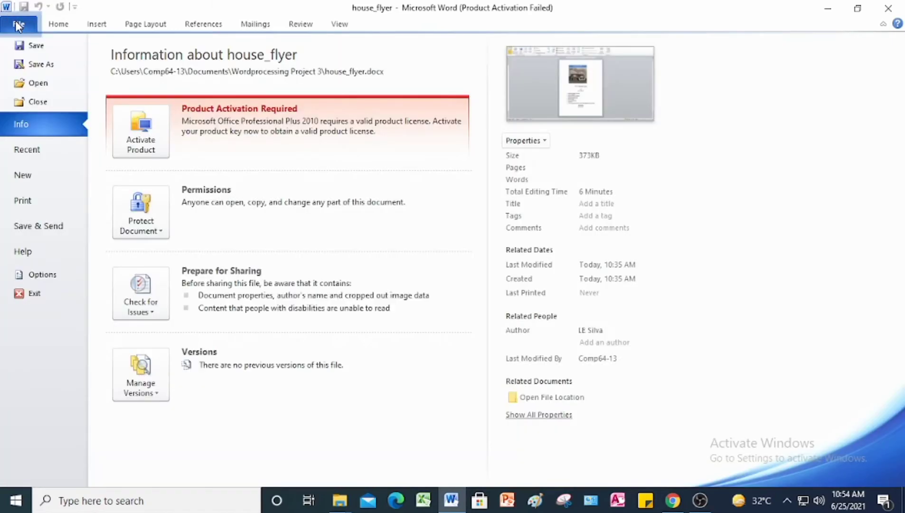
{"action": "left_click", "coordinate": [40, 65]}
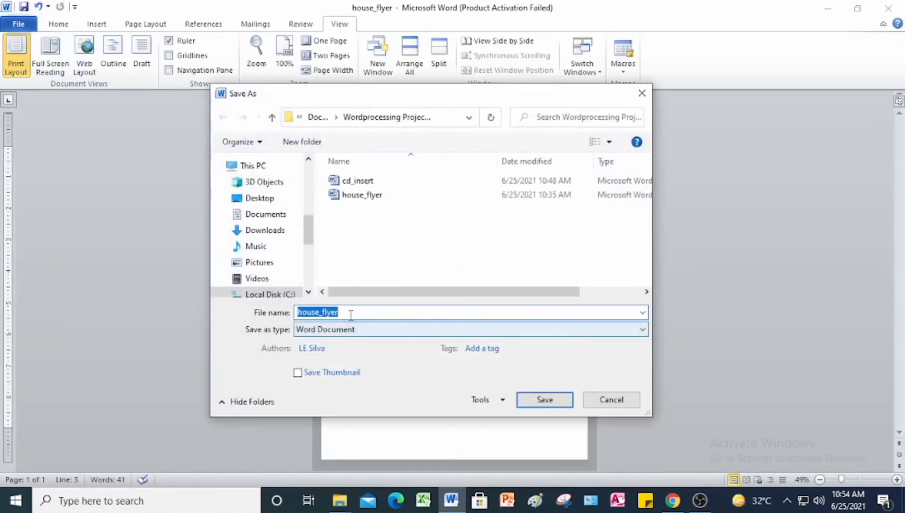
{"action": "left_click", "coordinate": [351, 313]}
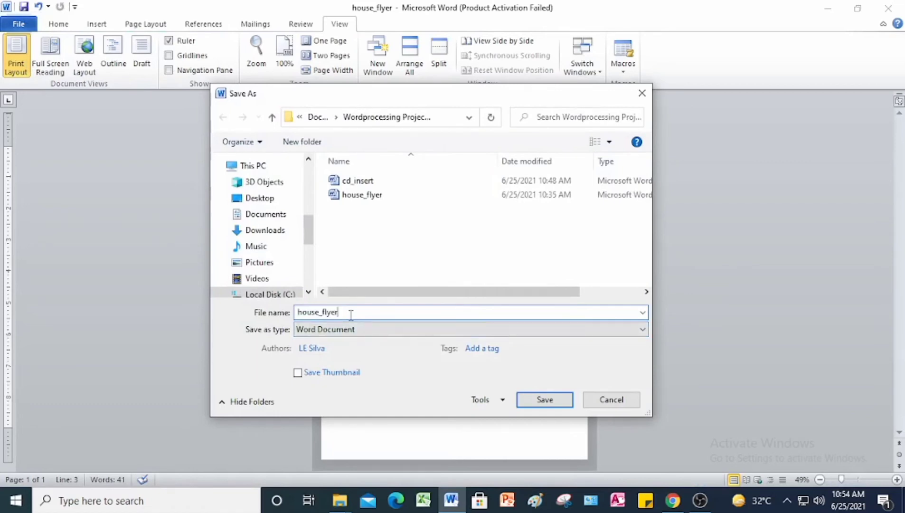
{"action": "key", "text": "BackSpace"}
{"action": "key", "text": "BackSpace"}
{"action": "key", "text": "BackSpace"}
{"action": "key", "text": "BackSpace"}
{"action": "key", "text": "BackSpace"}
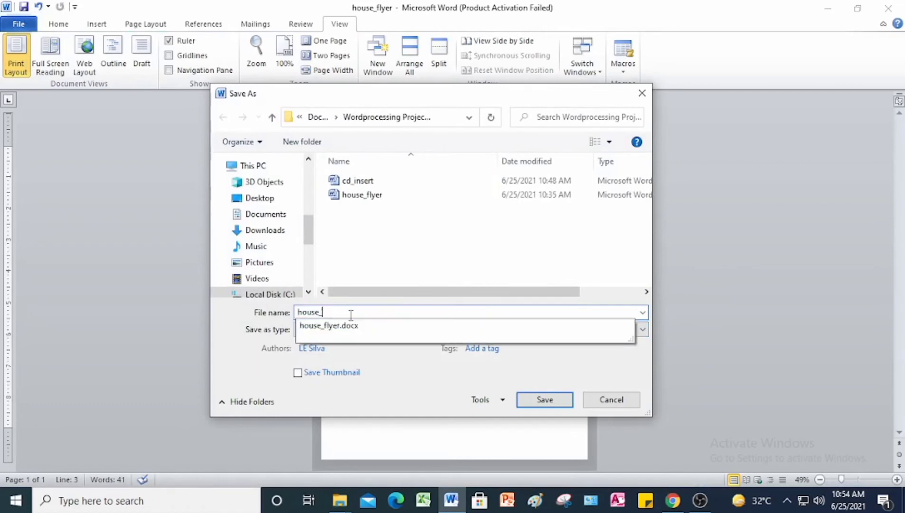
{"action": "type", "text": "for"}
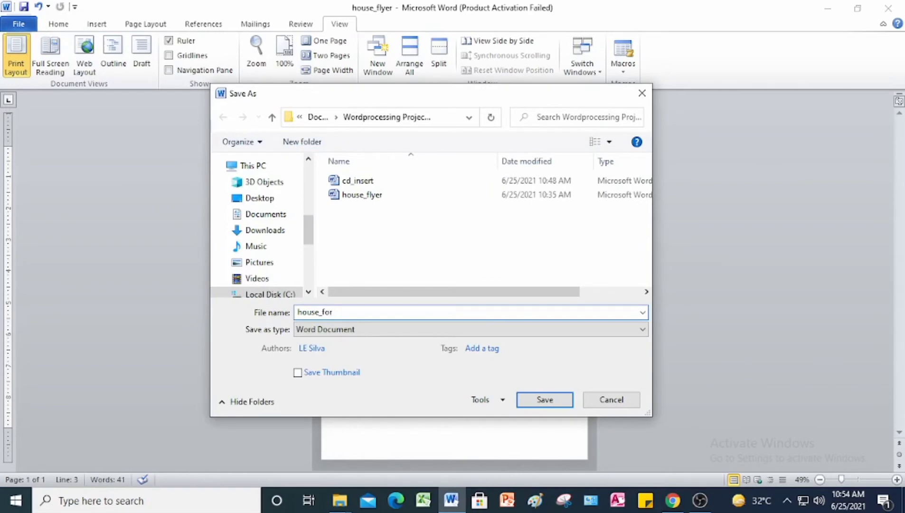
{"action": "type", "text": "_sale"}
{"action": "left_click", "coordinate": [554, 403]}
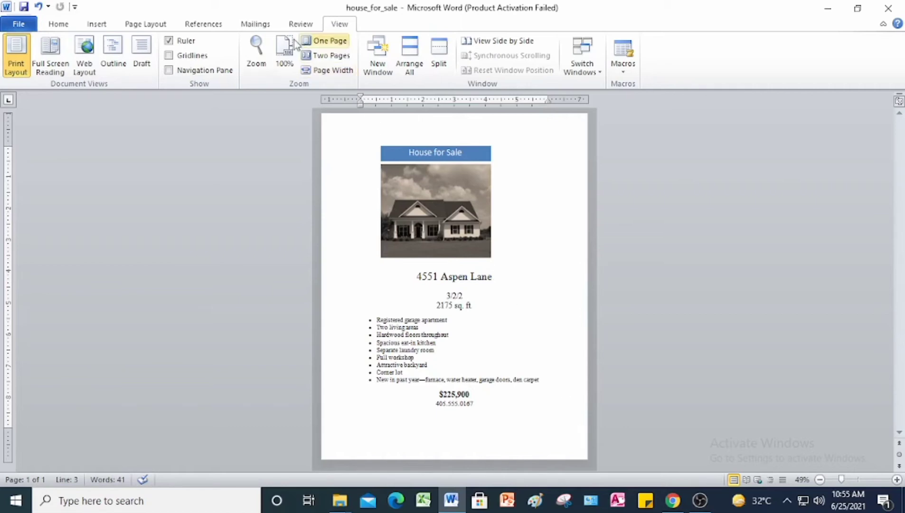
Reset the zoom to 100% and close the house_for_sale document.
{"action": "left_click", "coordinate": [284, 53]}
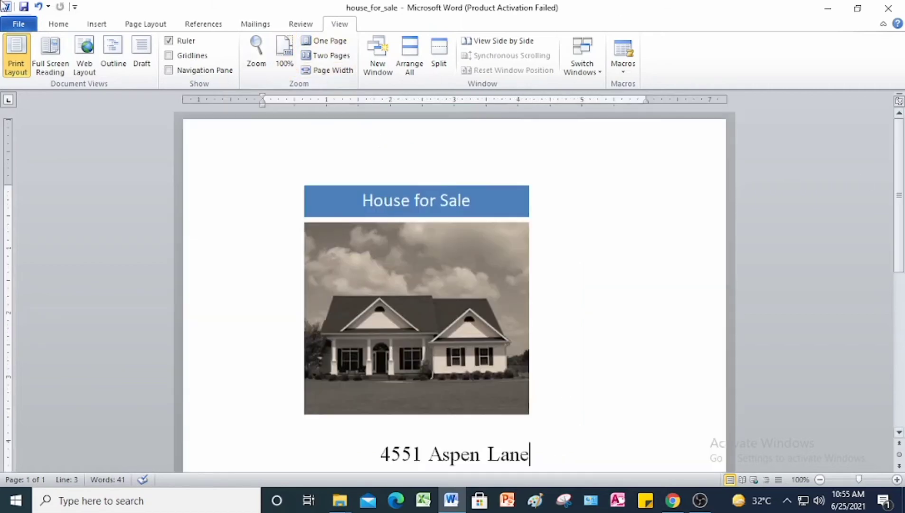
{"action": "left_click", "coordinate": [19, 23]}
{"action": "left_click", "coordinate": [34, 103]}
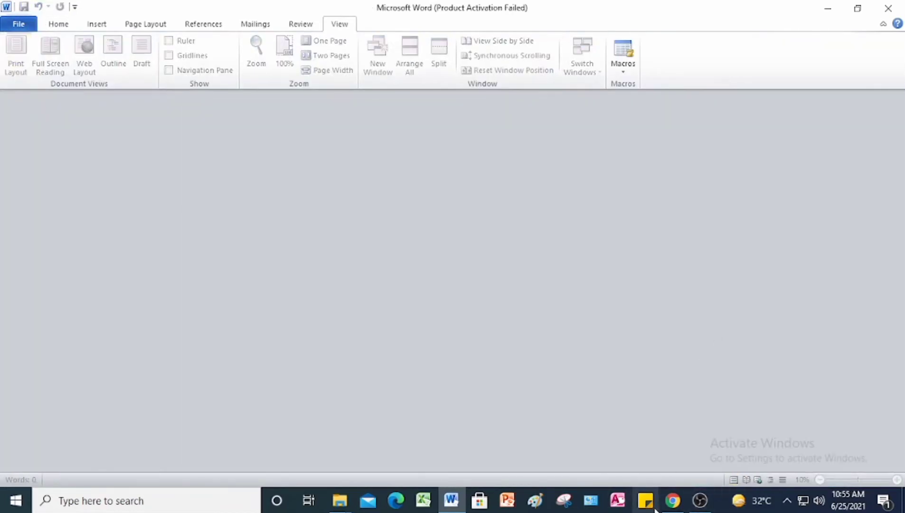
Switch to the project PDF in Chrome and read the Project 8-4 Happy Birthday Card instructions.
{"action": "left_click", "coordinate": [672, 499]}
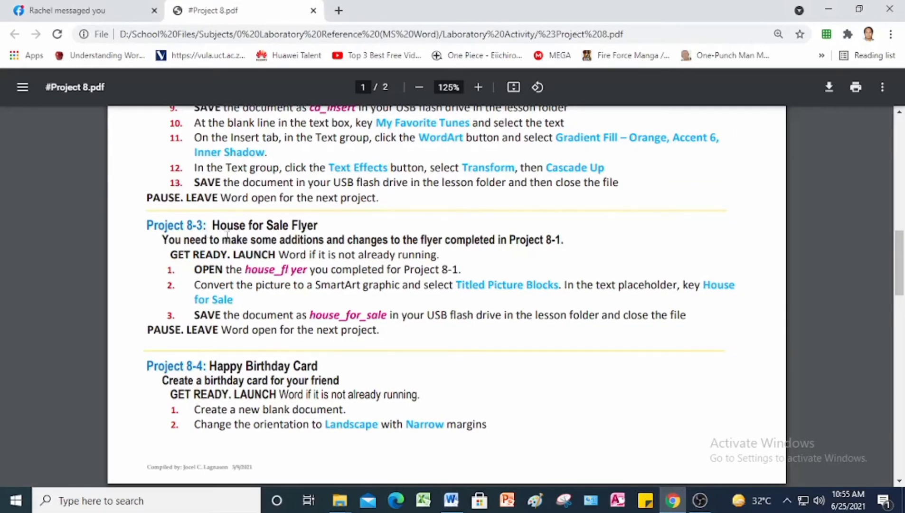
{"action": "scroll", "coordinate": [314, 242], "scroll_direction": "down", "scroll_amount": 3}
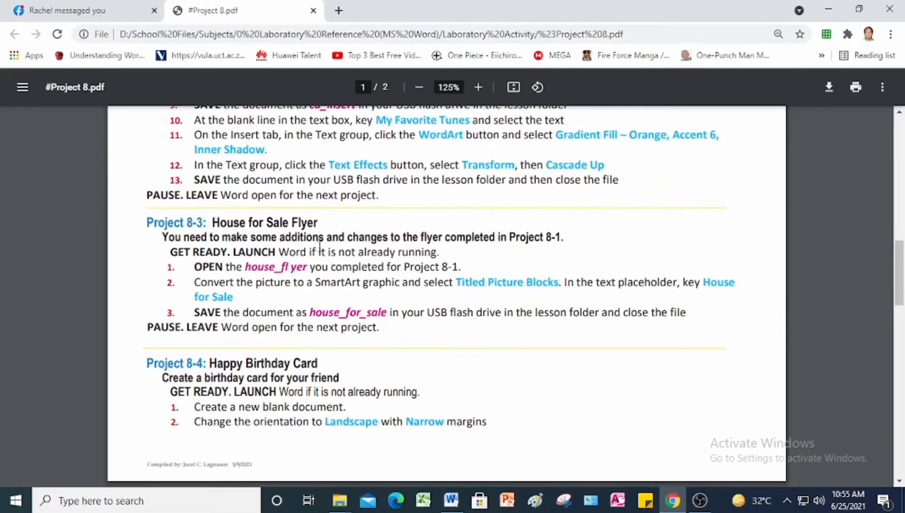
{"action": "scroll", "coordinate": [326, 241], "scroll_direction": "down", "scroll_amount": 2}
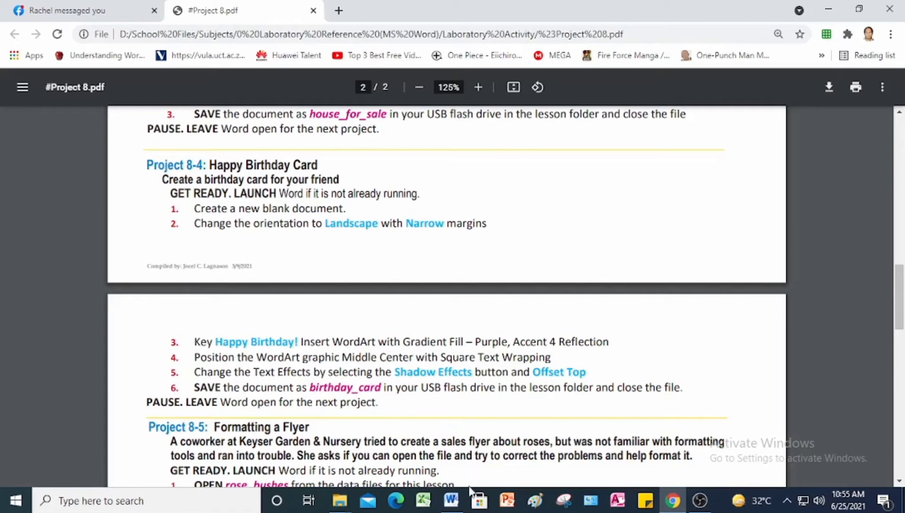
Switch back to Word and create a new blank document for the birthday card.
{"action": "left_click", "coordinate": [453, 500]}
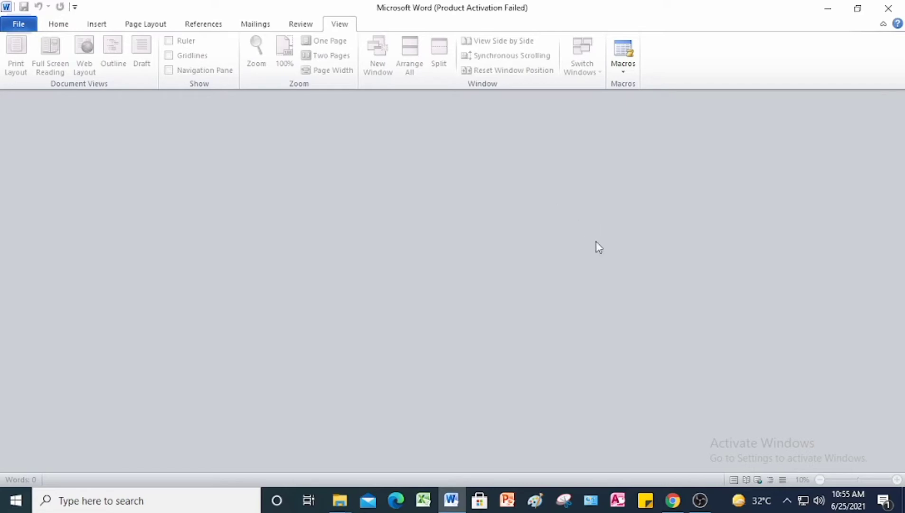
{"action": "left_click", "coordinate": [18, 26]}
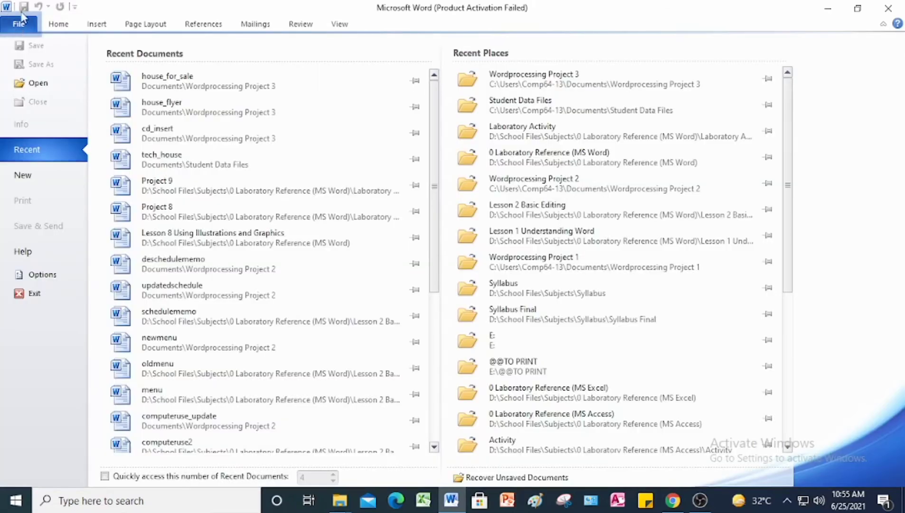
{"action": "left_click", "coordinate": [23, 175]}
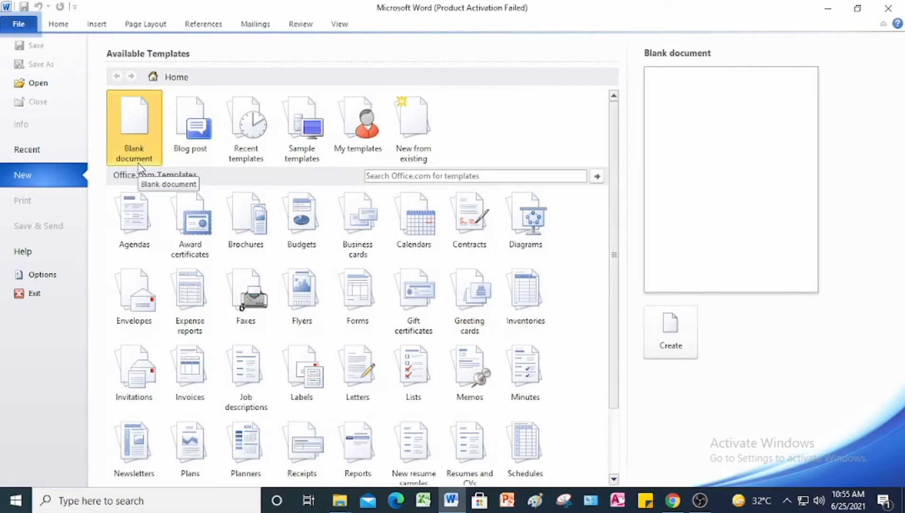
{"action": "left_click", "coordinate": [681, 345]}
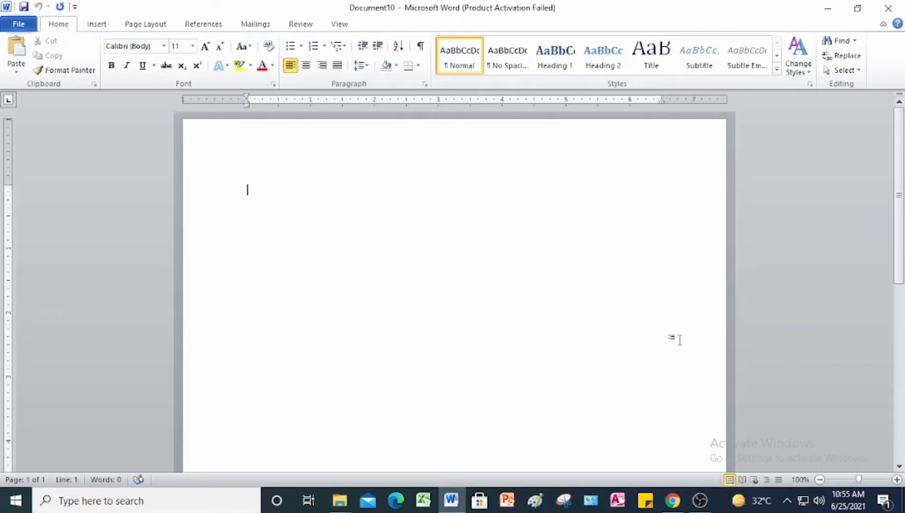
Set the blank document's page margins to Narrow and its orientation to Landscape.
{"action": "left_click", "coordinate": [144, 25]}
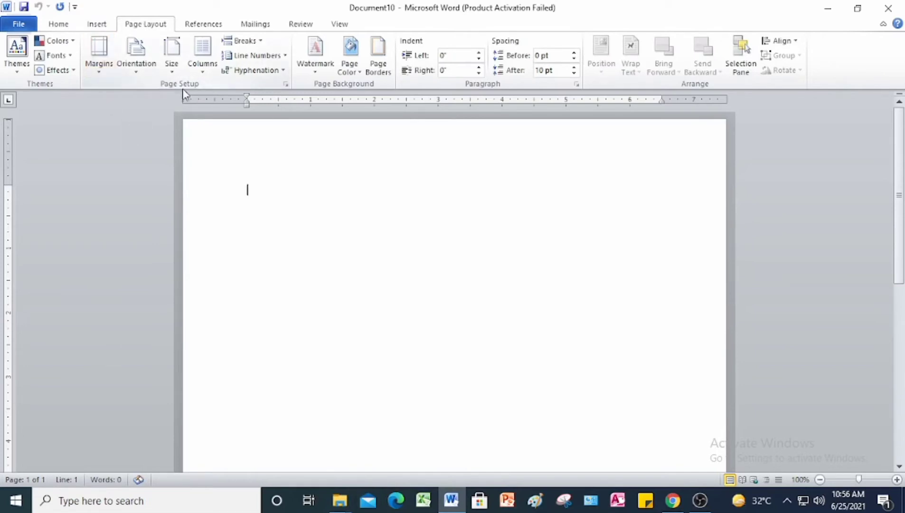
{"action": "left_click", "coordinate": [101, 72]}
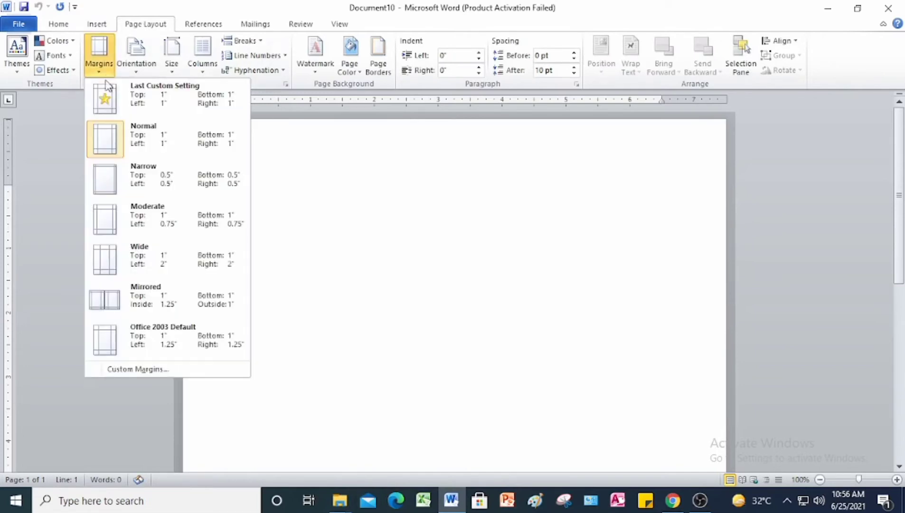
{"action": "left_click", "coordinate": [121, 181]}
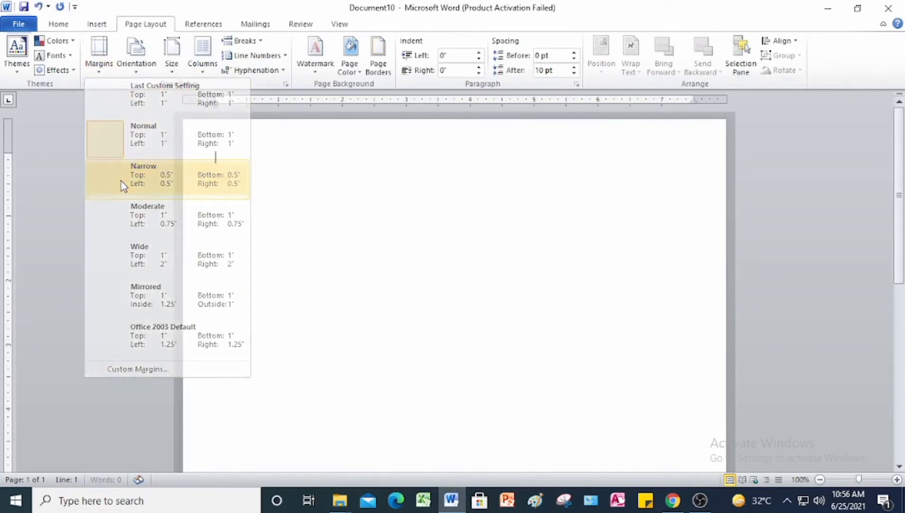
{"action": "left_click", "coordinate": [141, 72]}
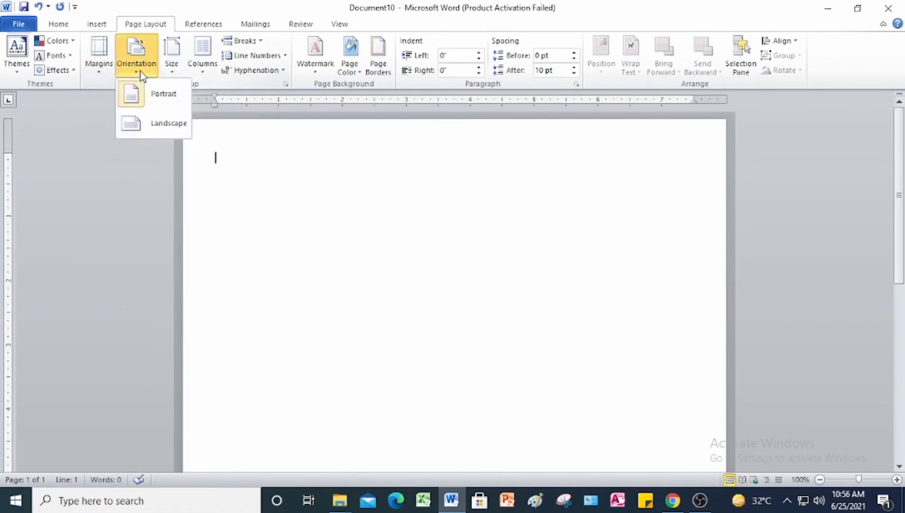
{"action": "left_click", "coordinate": [168, 123]}
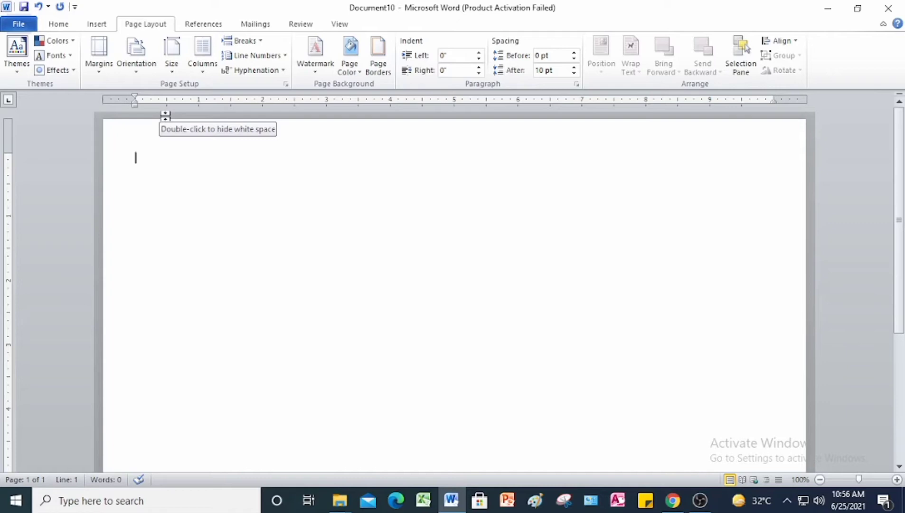
Enter Happy Birthday and convert the text to WordArt in the Gradient Fill - Purple, Accent 4, Reflection style.
{"action": "type", "text": "HA"}
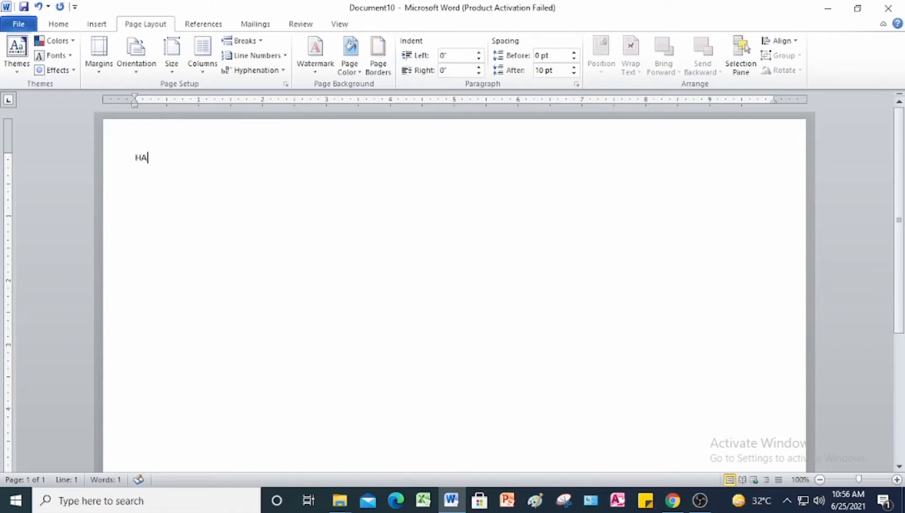
{"action": "key", "text": "BackSpace"}
{"action": "type", "text": "appy Birthday"}
{"action": "left_click_drag", "start_coordinate": [200, 157], "coordinate": [121, 157]}
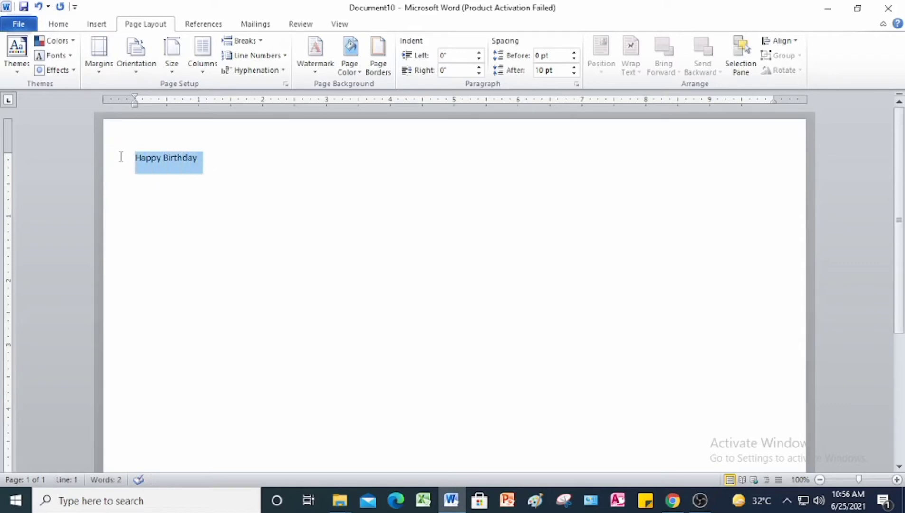
{"action": "left_click", "coordinate": [100, 26]}
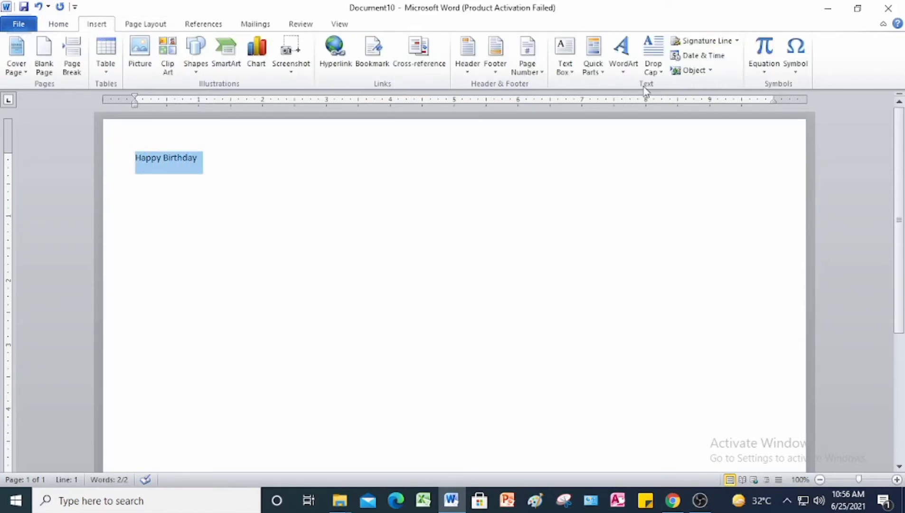
{"action": "left_click", "coordinate": [623, 66]}
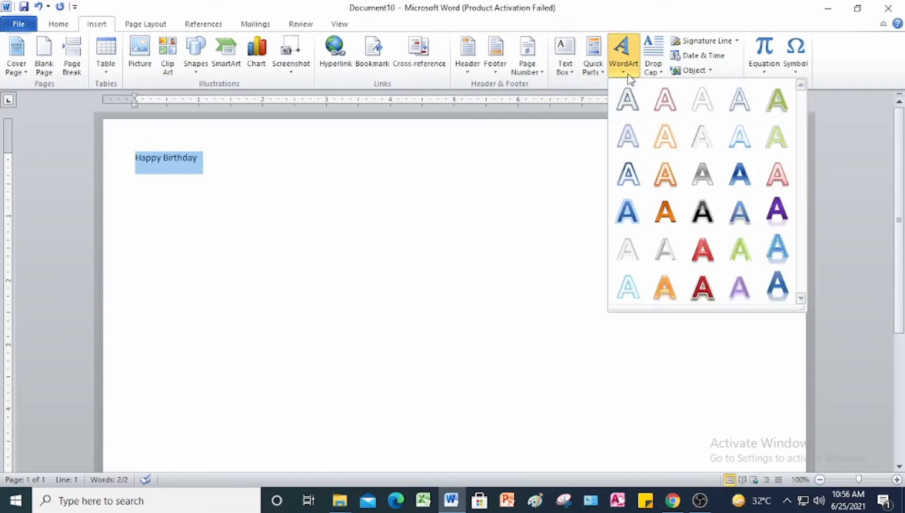
{"action": "left_click", "coordinate": [781, 210]}
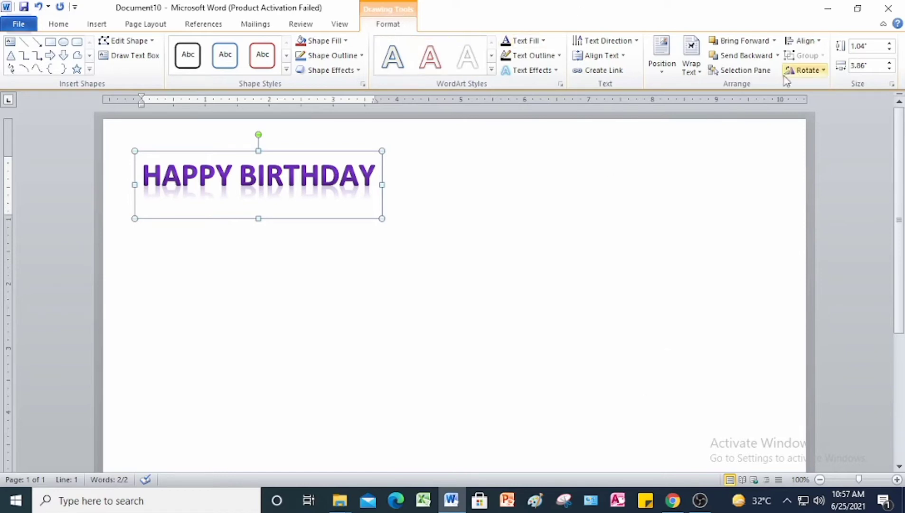
Position the WordArt in Middle Center with Square Text Wrapping and give its text the Offset Top outer shadow.
{"action": "left_click", "coordinate": [665, 70]}
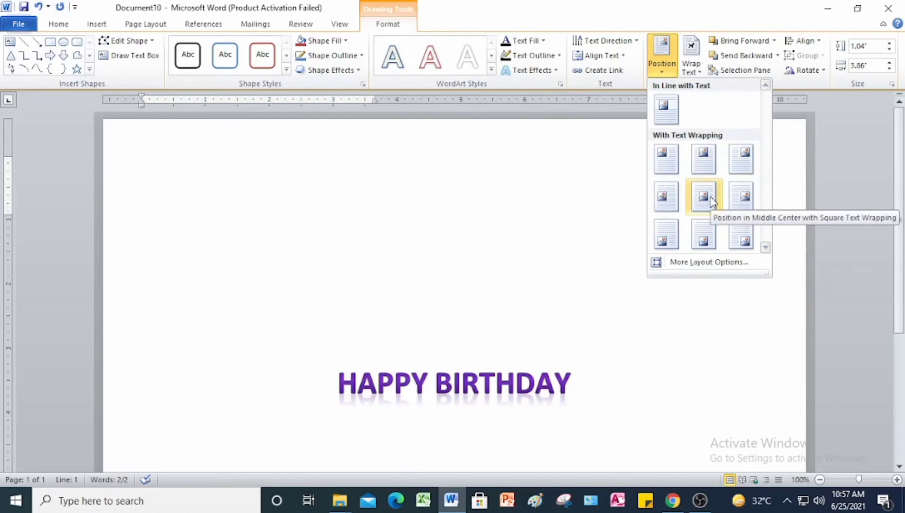
{"action": "left_click", "coordinate": [711, 200]}
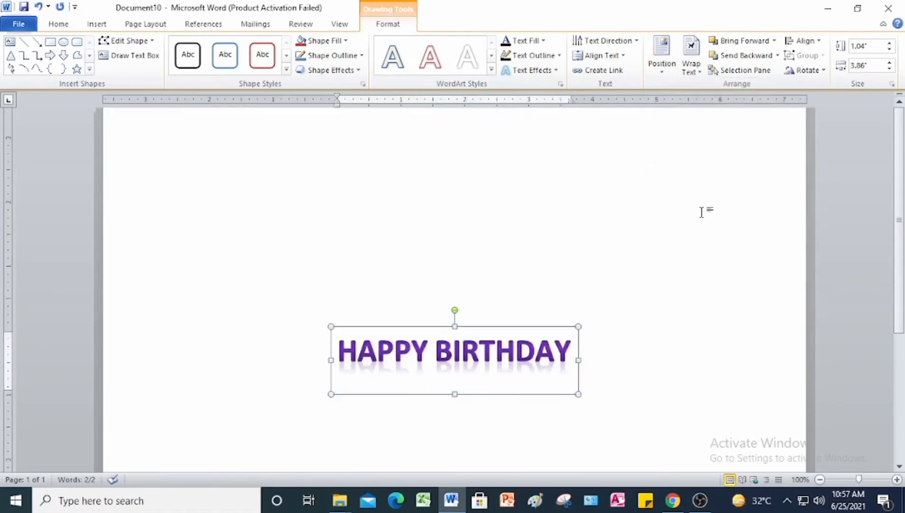
{"action": "scroll", "coordinate": [701, 212], "scroll_direction": "down", "scroll_amount": 1}
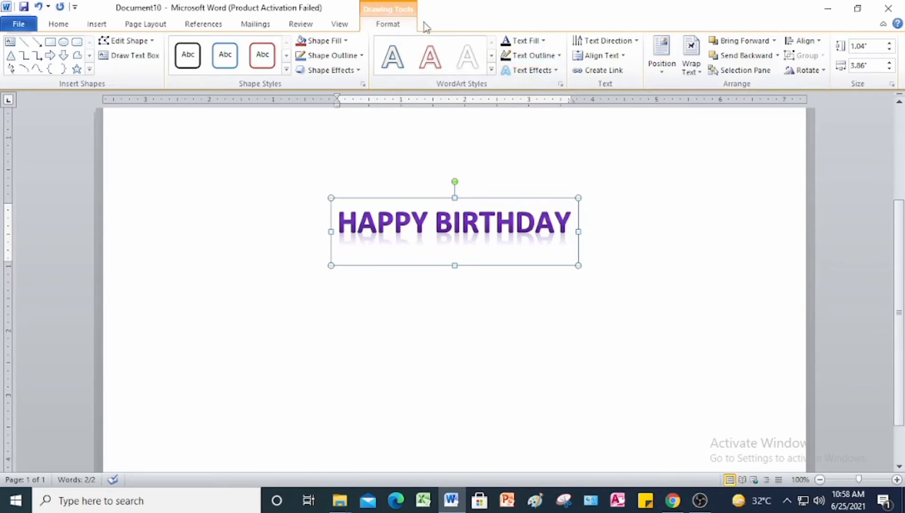
{"action": "left_click", "coordinate": [555, 71]}
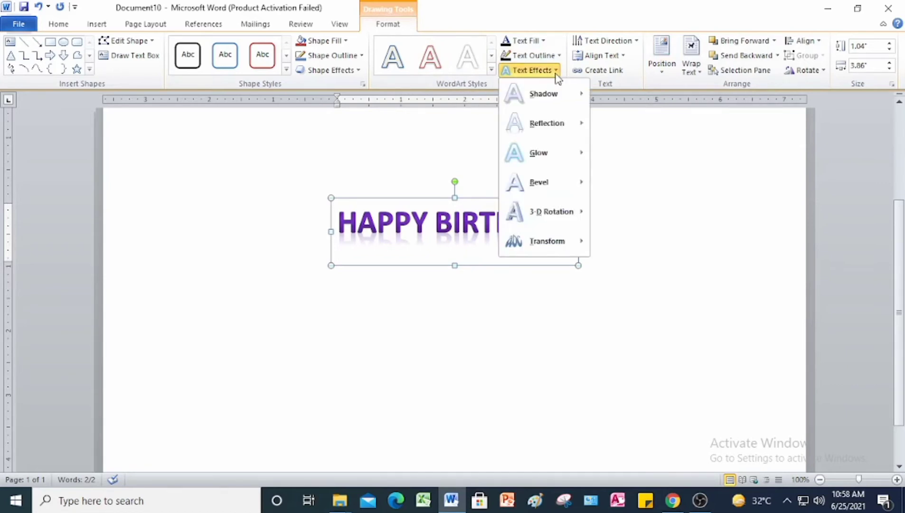
{"action": "mouse_move", "coordinate": [557, 92]}
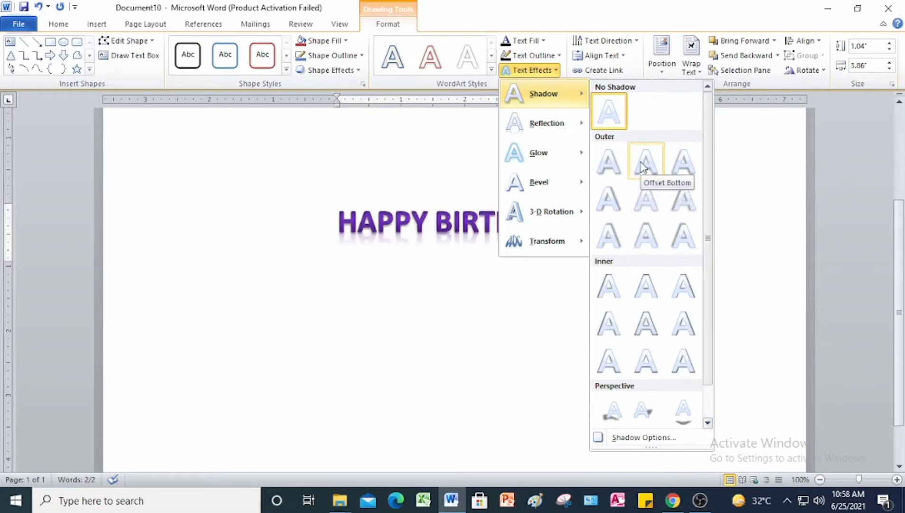
{"action": "left_click", "coordinate": [644, 247]}
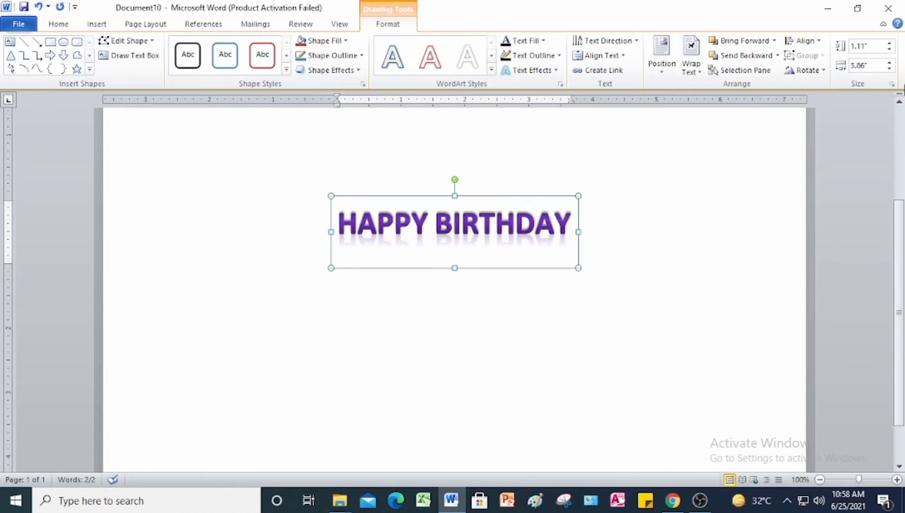
Save the card as birthday_card in the Wordprocessing Project 3 folder and close the document.
{"action": "left_click", "coordinate": [18, 23]}
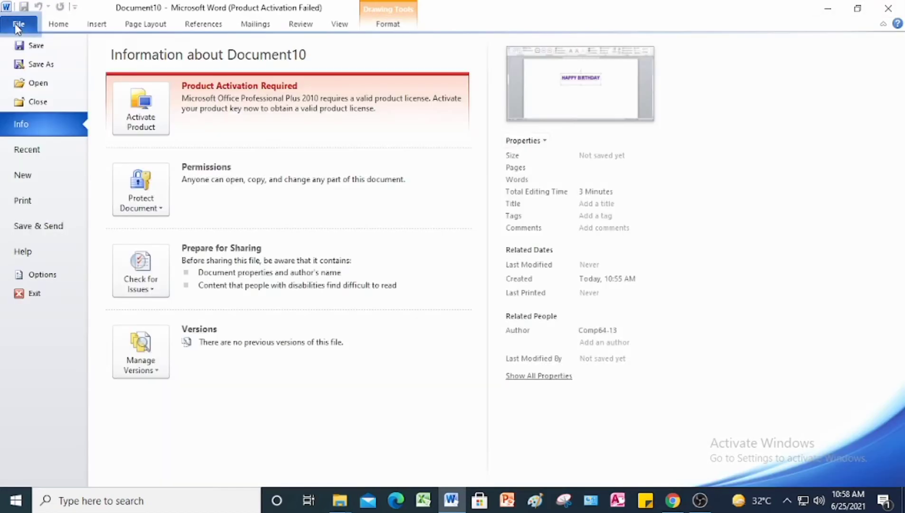
{"action": "left_click", "coordinate": [28, 63]}
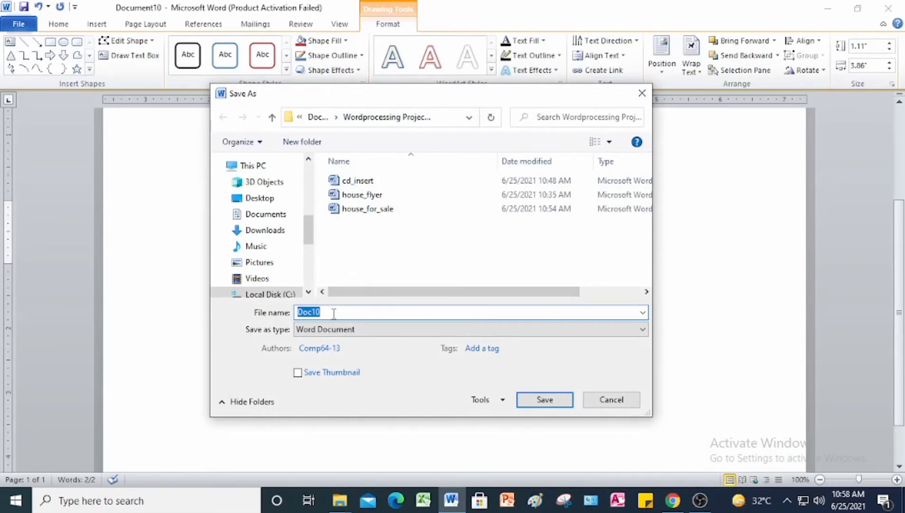
{"action": "type", "text": "birthday_card"}
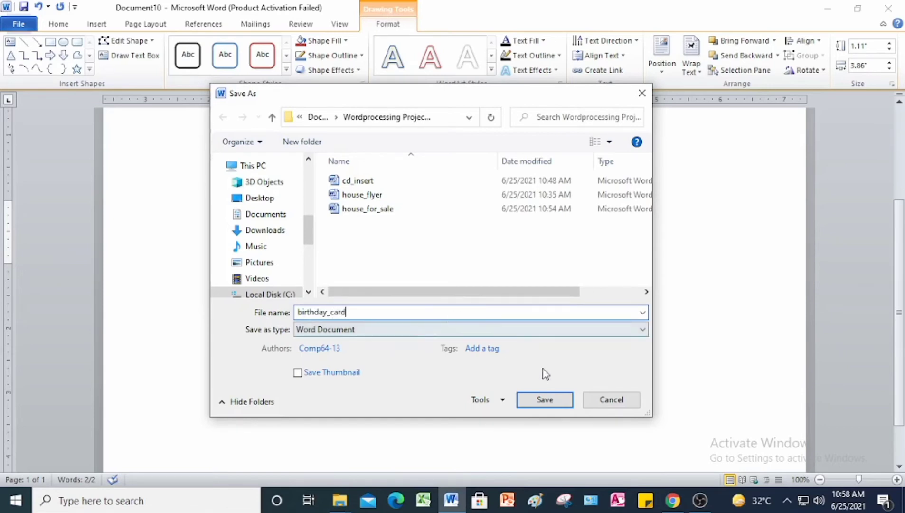
{"action": "left_click", "coordinate": [545, 399]}
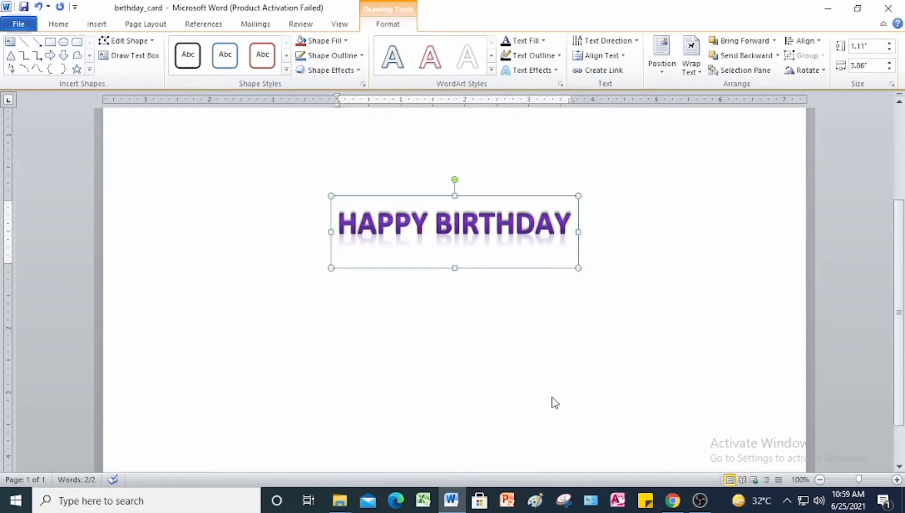
{"action": "left_click", "coordinate": [19, 23]}
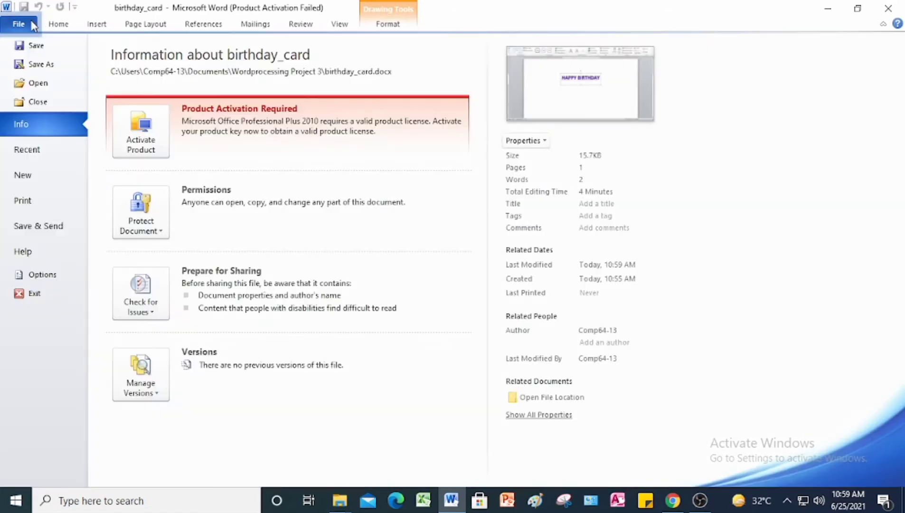
{"action": "left_click", "coordinate": [38, 101]}
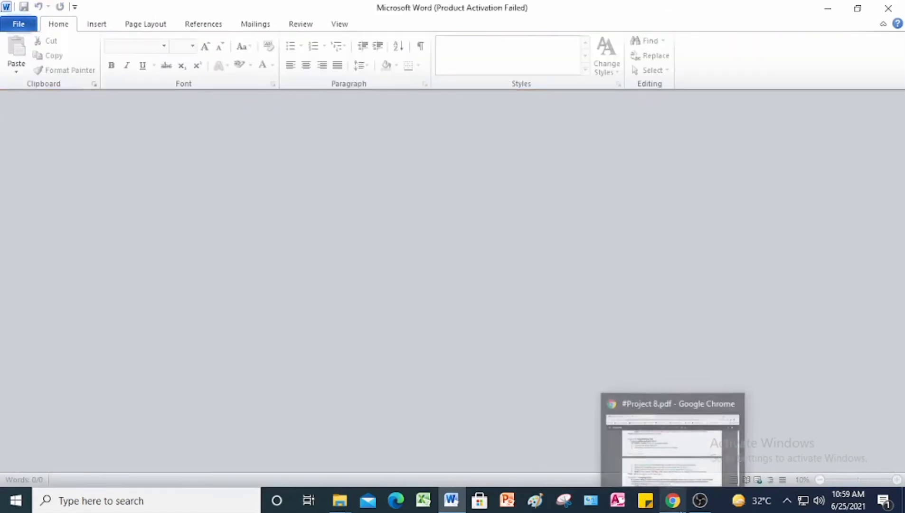
Switch to the project PDF in Chrome and read the Project 8-5 Formatting a Flyer instructions and figure.
{"action": "left_click", "coordinate": [672, 499]}
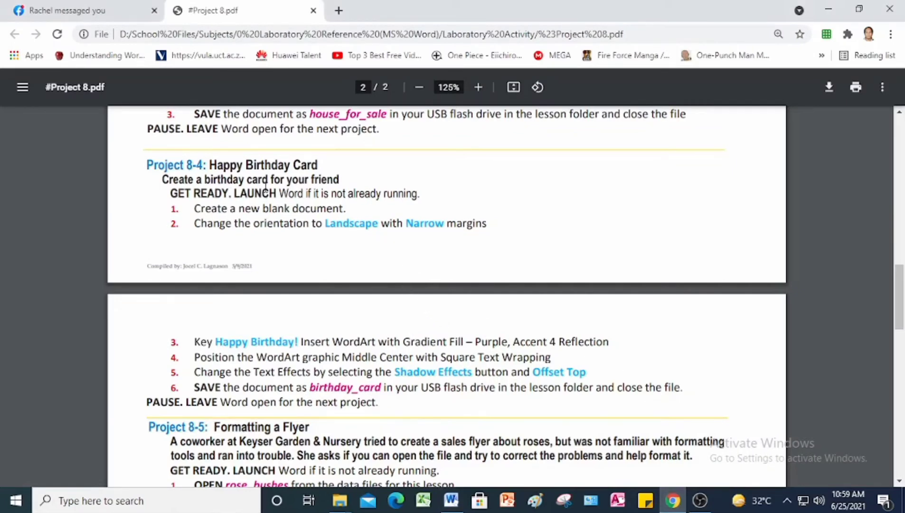
{"action": "scroll", "coordinate": [313, 201], "scroll_direction": "down", "scroll_amount": 3}
{"action": "scroll", "coordinate": [313, 200], "scroll_direction": "down", "scroll_amount": 2}
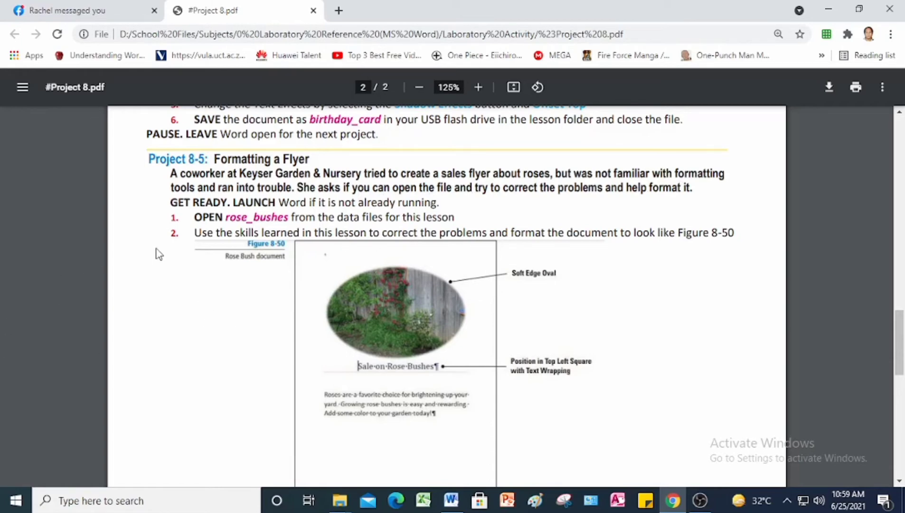
{"action": "scroll", "coordinate": [187, 224], "scroll_direction": "down", "scroll_amount": 3}
{"action": "scroll", "coordinate": [180, 178], "scroll_direction": "up", "scroll_amount": 1}
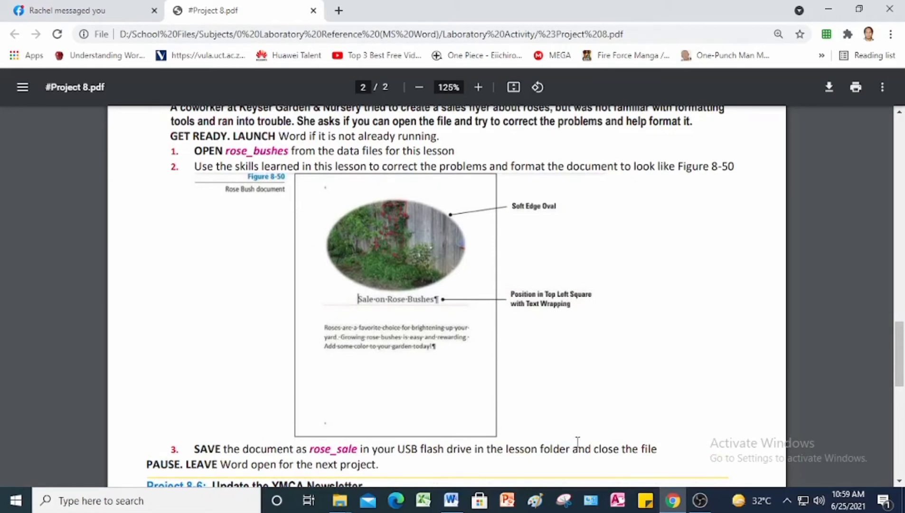
Switch to Word, open rose_bushes from the Student Data Files folder in Documents and enable editing.
{"action": "left_click", "coordinate": [451, 500]}
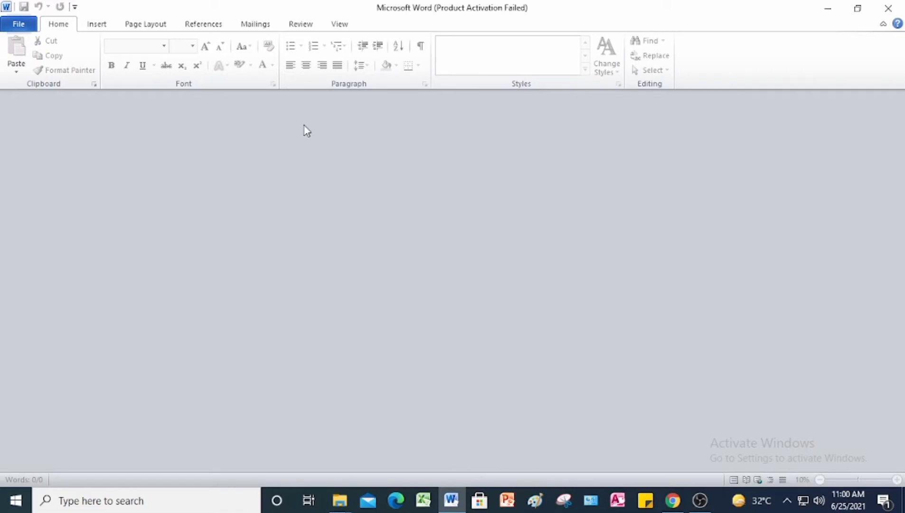
{"action": "left_click", "coordinate": [27, 27]}
{"action": "left_click", "coordinate": [42, 89]}
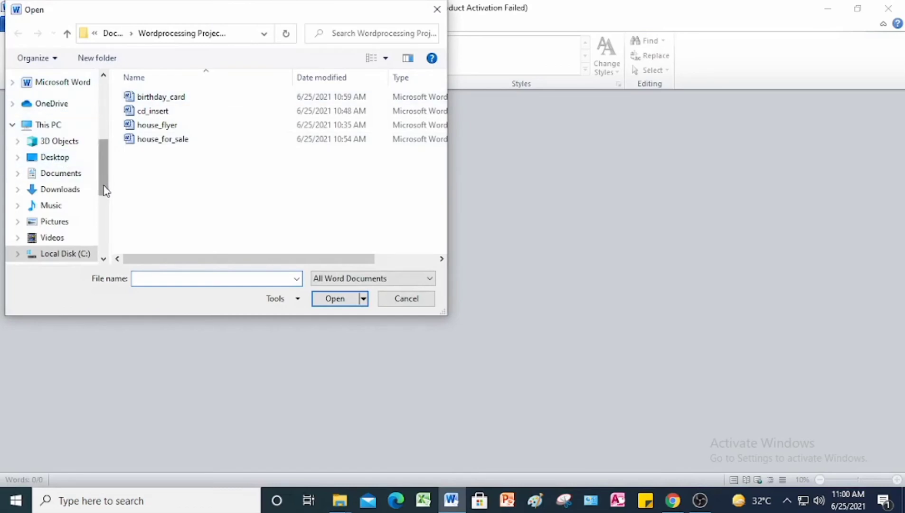
{"action": "mouse_move", "coordinate": [105, 189]}
{"action": "left_mouse_down"}
{"action": "mouse_move", "coordinate": [114, 129]}
{"action": "mouse_move", "coordinate": [106, 175]}
{"action": "left_mouse_up"}
{"action": "left_click", "coordinate": [69, 207]}
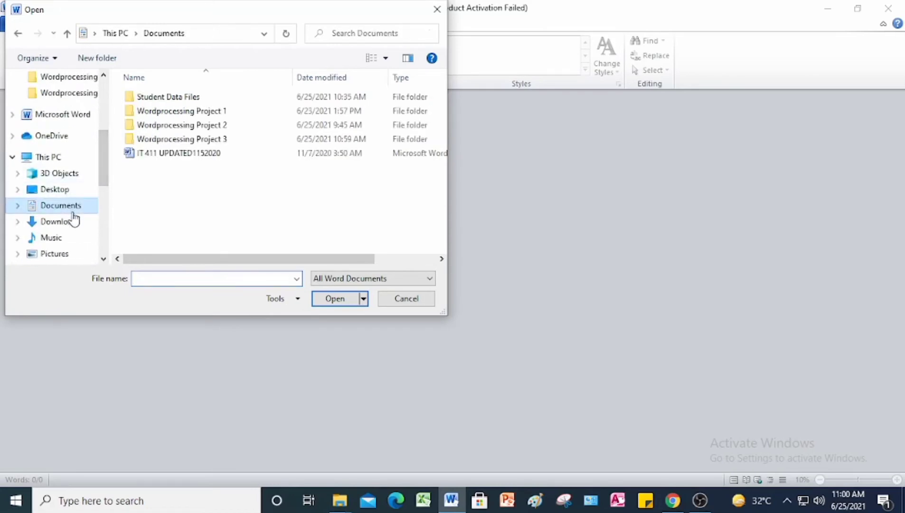
{"action": "left_click", "coordinate": [174, 101]}
{"action": "double_click", "coordinate": [174, 101]}
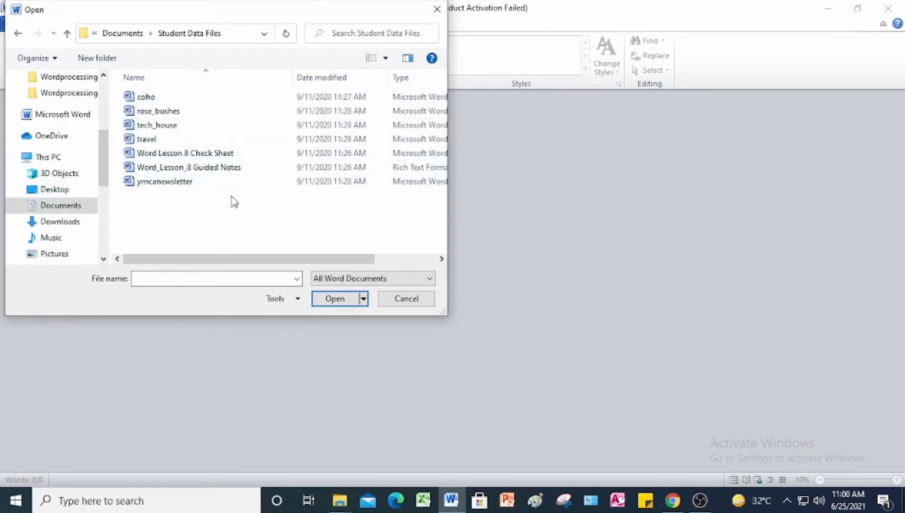
{"action": "left_click", "coordinate": [172, 114]}
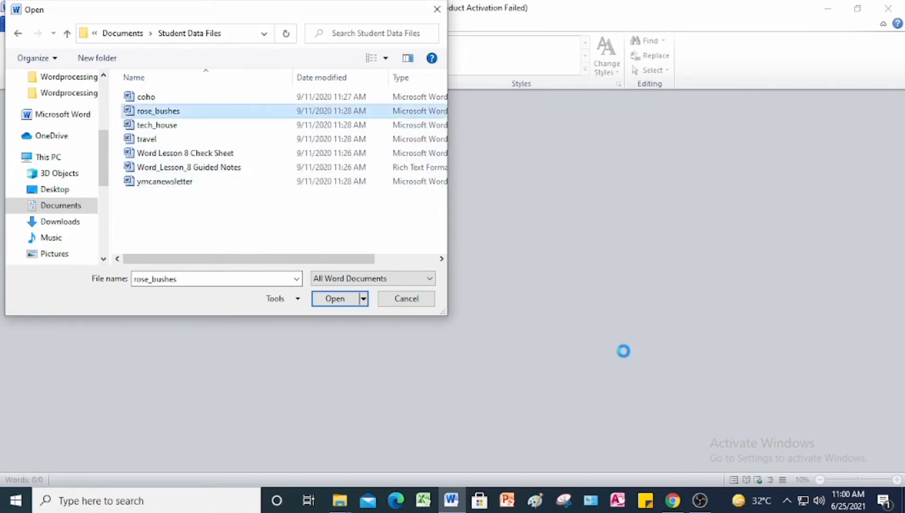
{"action": "left_click", "coordinate": [335, 298]}
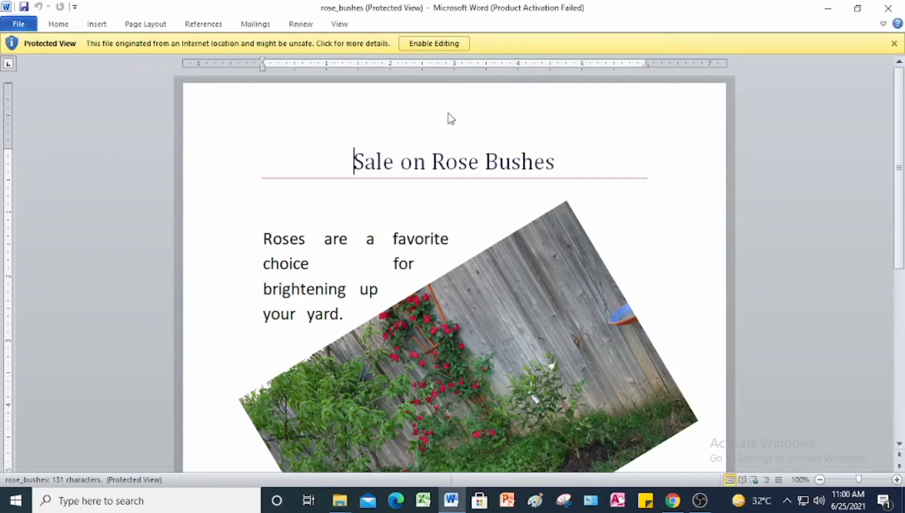
{"action": "left_click", "coordinate": [441, 46]}
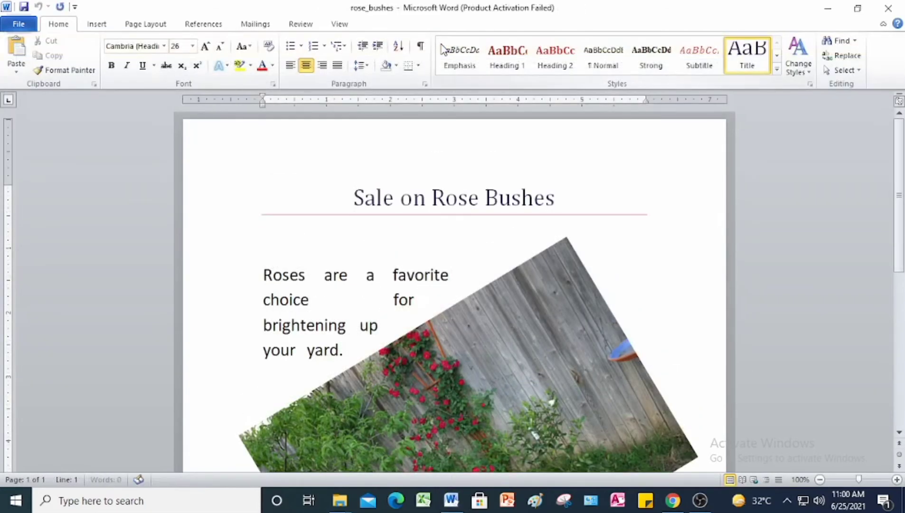
{"action": "scroll", "coordinate": [566, 367], "scroll_direction": "down", "scroll_amount": 7}
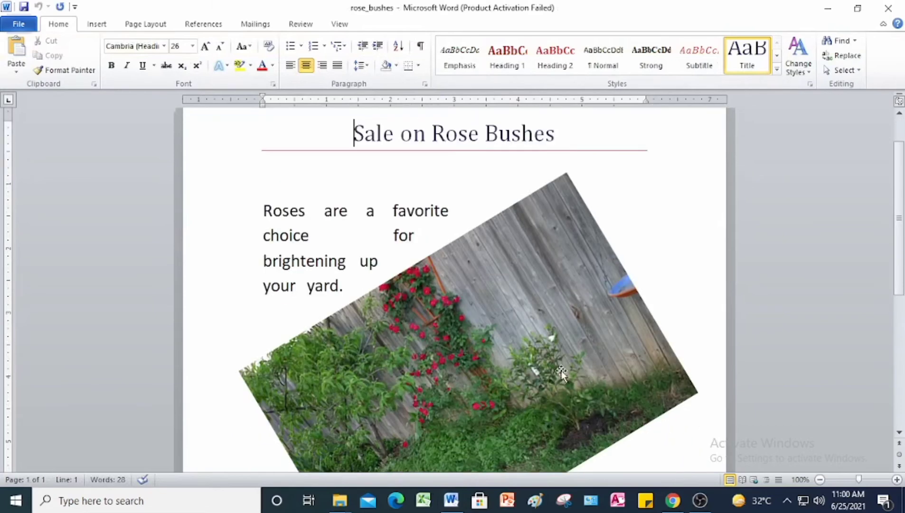
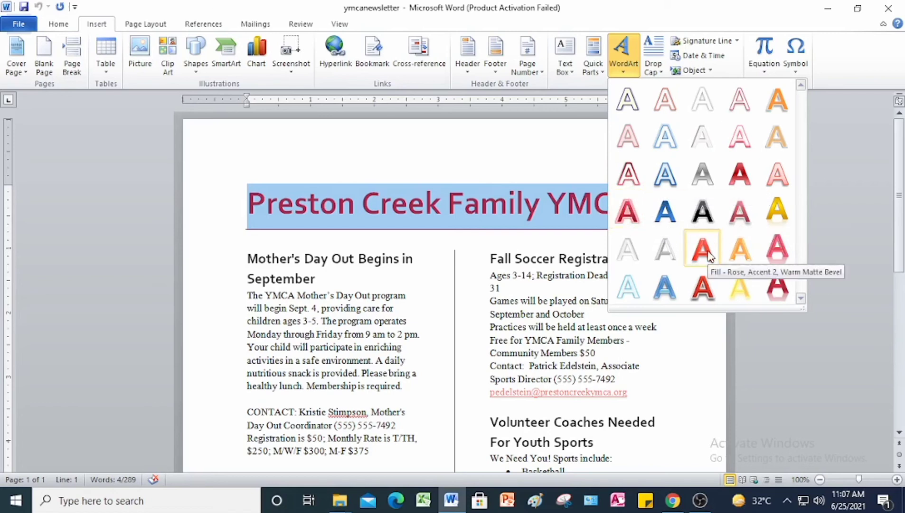
Convert the newsletter title Preston Creek Family YMCA to WordArt in the rose-filled style with a light pink outline.
{"action": "left_click", "coordinate": [621, 219]}
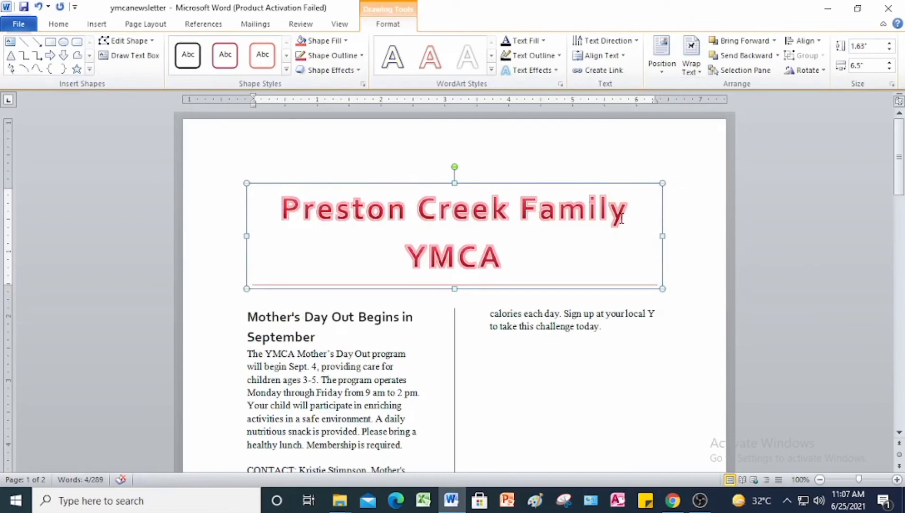
Set the font size of the WordArt title Preston Creek Family YMCA to 16.
{"action": "left_click", "coordinate": [500, 260]}
{"action": "left_click_drag", "start_coordinate": [501, 260], "coordinate": [293, 214]}
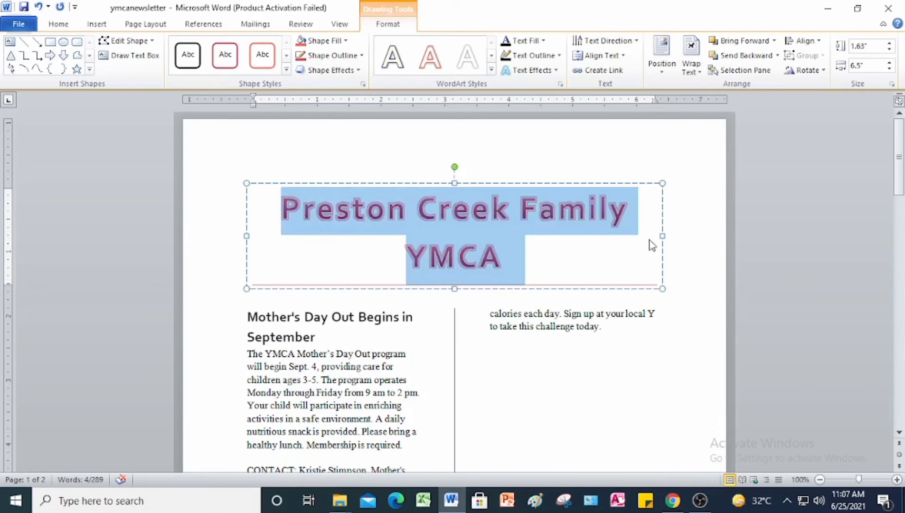
{"action": "left_click", "coordinate": [61, 26]}
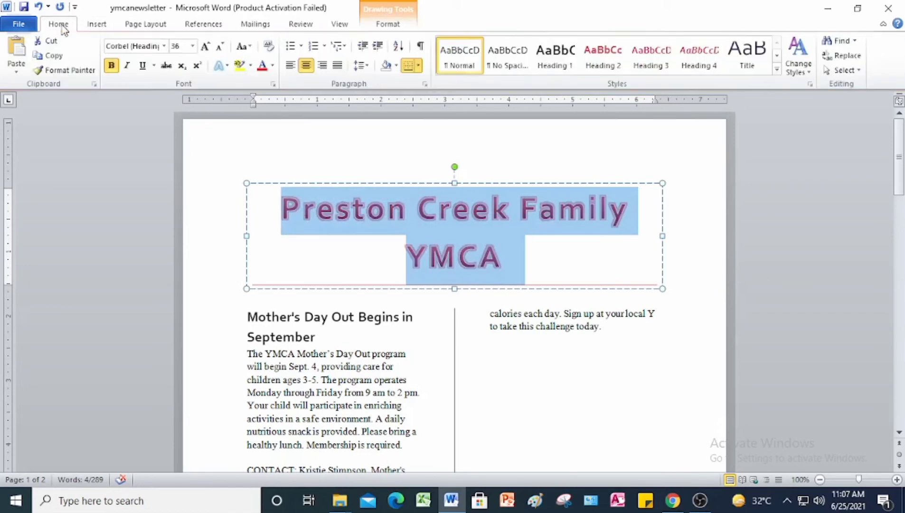
{"action": "left_click", "coordinate": [180, 46]}
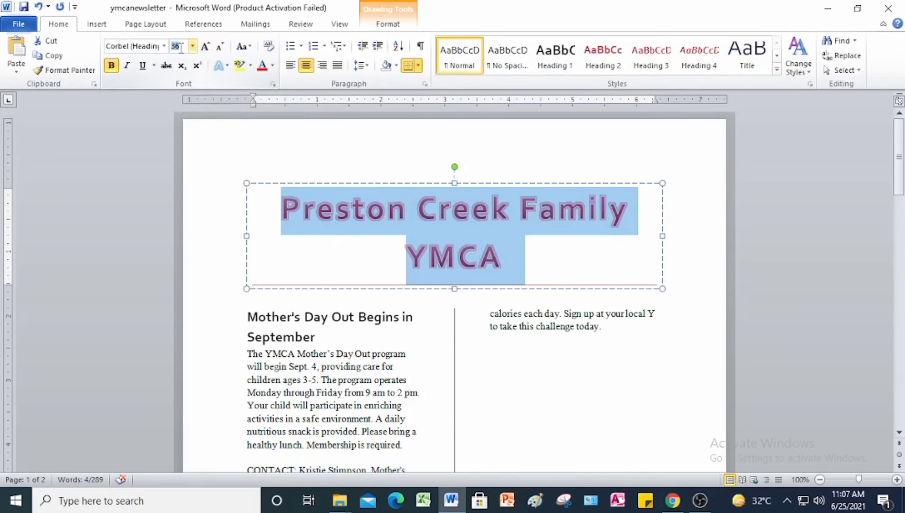
{"action": "type", "text": "16"}
{"action": "key", "text": "Return"}
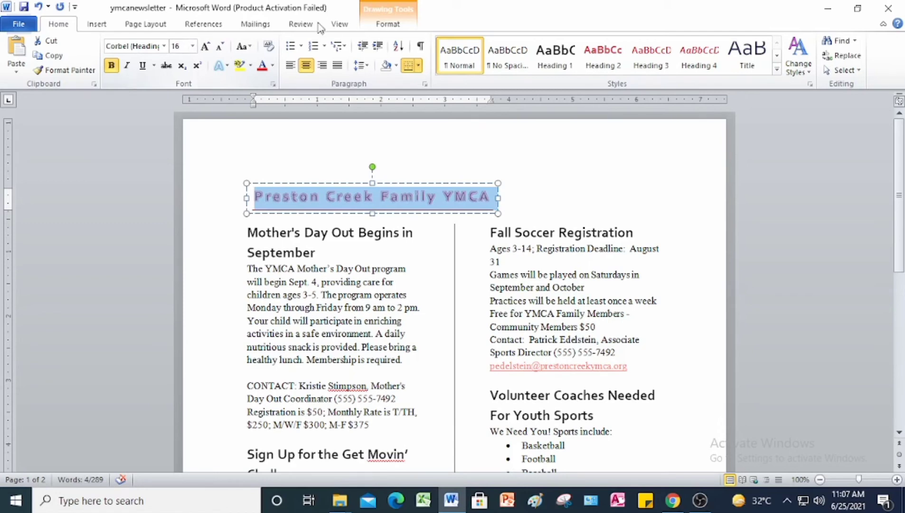
Position the WordArt title at the top center of the page with text wrapping.
{"action": "left_click", "coordinate": [388, 25]}
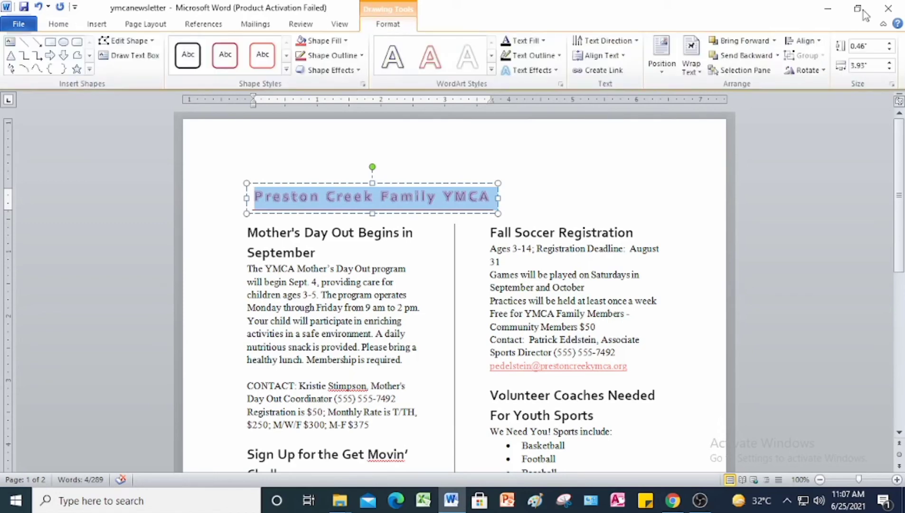
{"action": "left_click", "coordinate": [662, 64]}
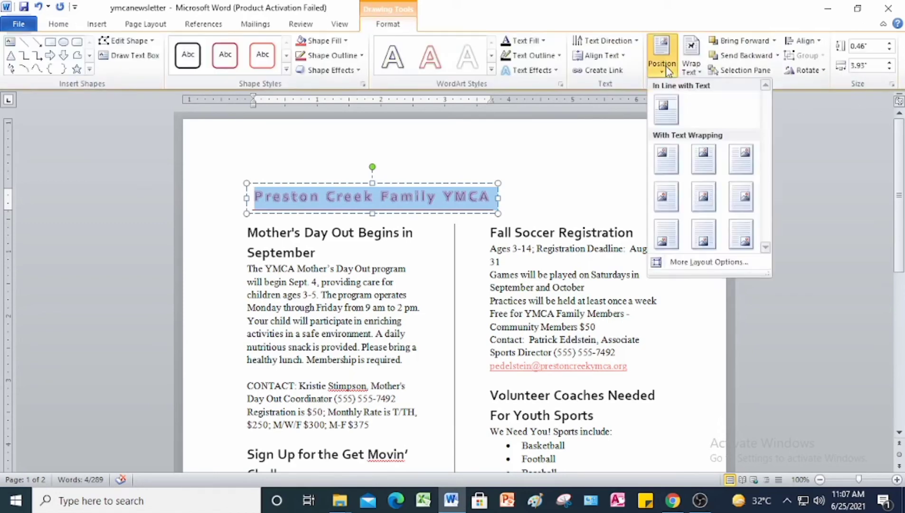
{"action": "left_click", "coordinate": [703, 165]}
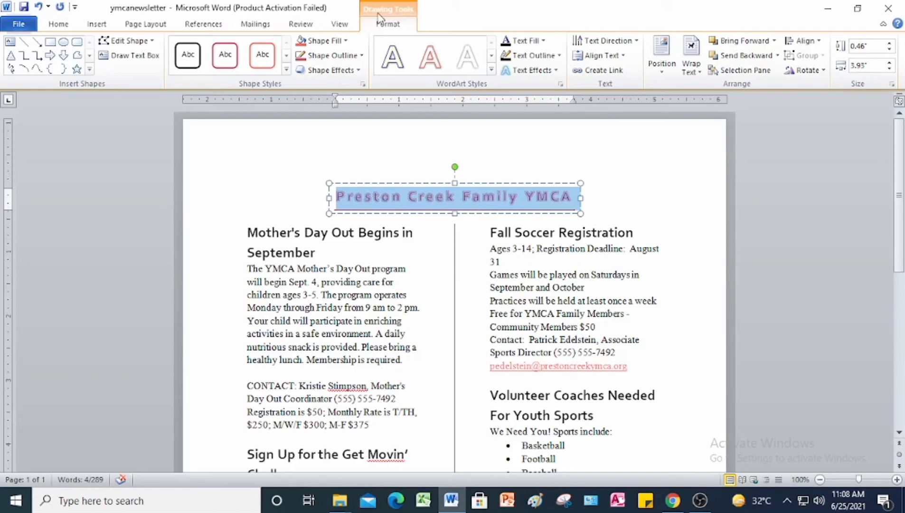
Fill the WordArt title's shape with standard red and apply an upward chevron warp transform to its text.
{"action": "left_click", "coordinate": [346, 42]}
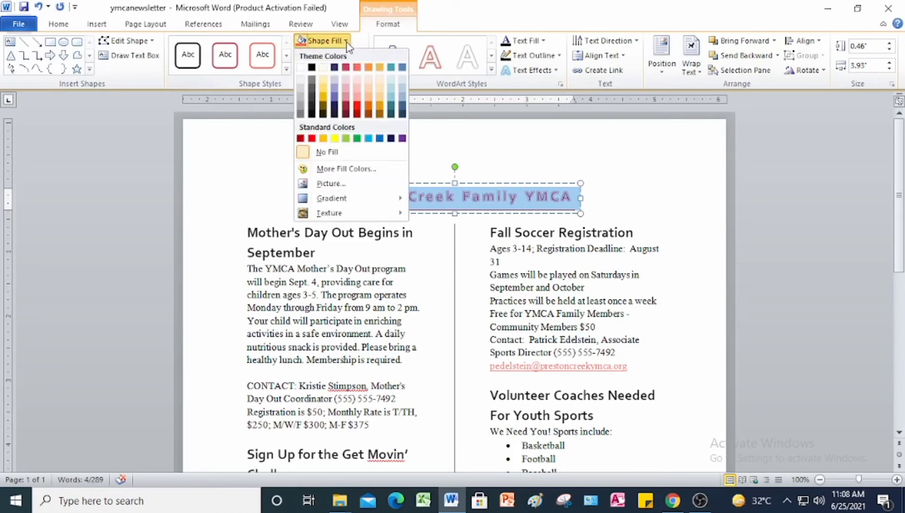
{"action": "left_click", "coordinate": [312, 138]}
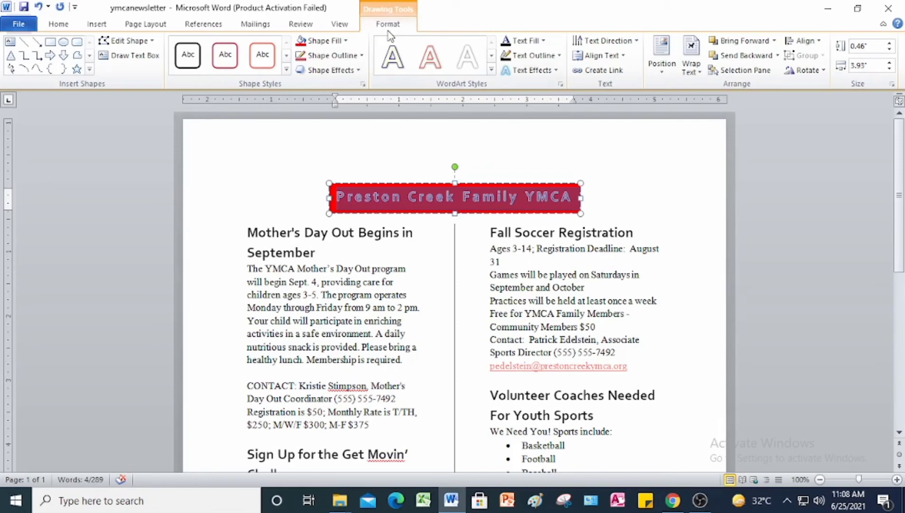
{"action": "left_click", "coordinate": [554, 72]}
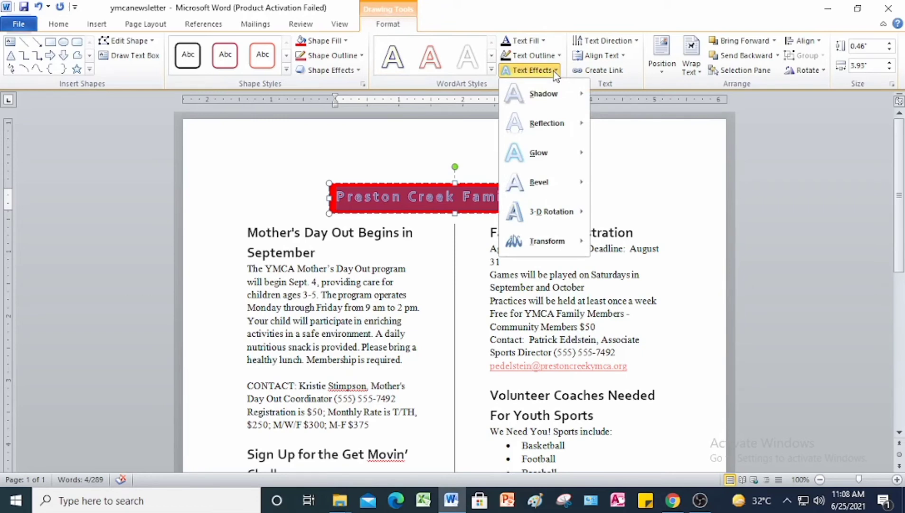
{"action": "mouse_move", "coordinate": [565, 251]}
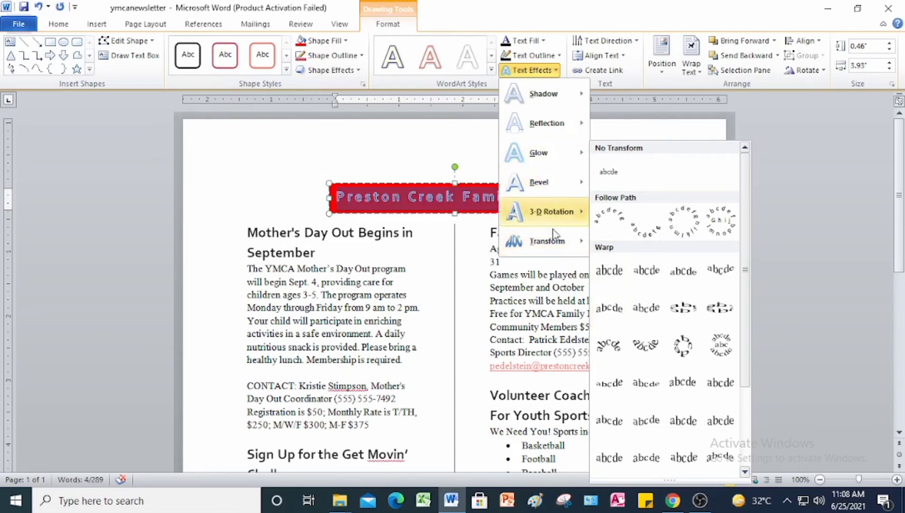
{"action": "left_click", "coordinate": [613, 316]}
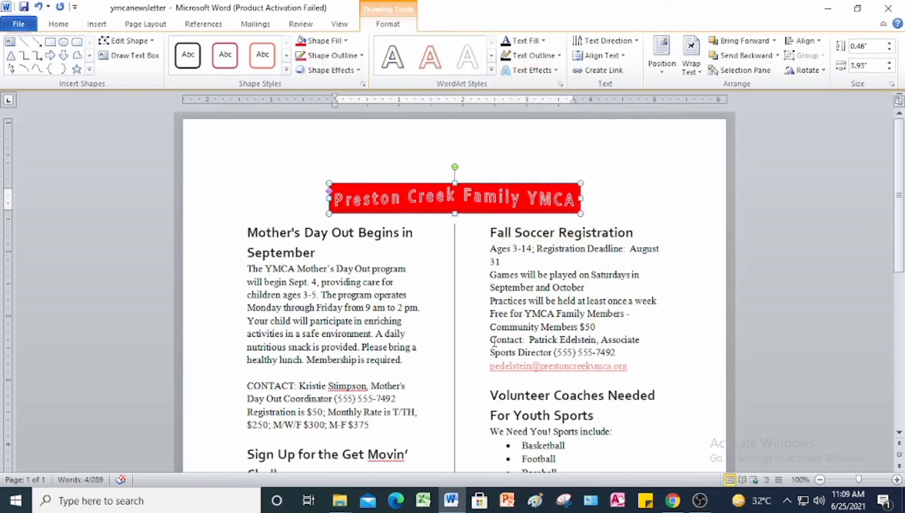
Apply a Dropped drop cap to the T that begins the Mother's Day Out paragraph and color it red.
{"action": "left_click_drag", "start_coordinate": [418, 295], "coordinate": [414, 283]}
{"action": "scroll", "coordinate": [397, 329], "scroll_direction": "down", "scroll_amount": 3}
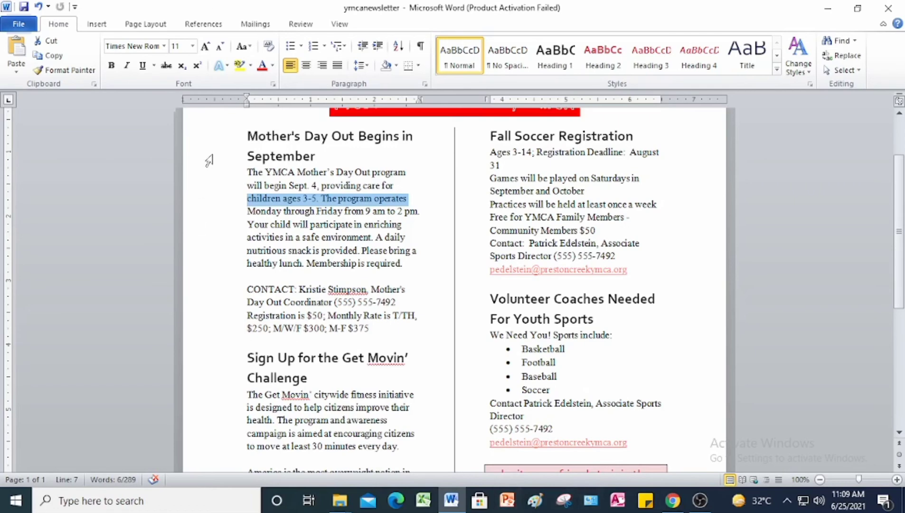
{"action": "scroll", "coordinate": [275, 256], "scroll_direction": "up", "scroll_amount": 3}
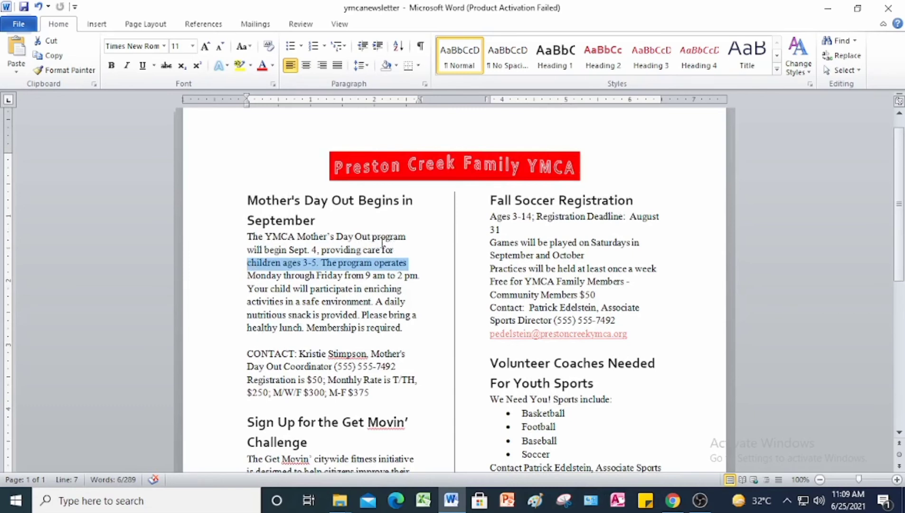
{"action": "left_click", "coordinate": [248, 236]}
{"action": "left_click_drag", "start_coordinate": [248, 236], "coordinate": [255, 237]}
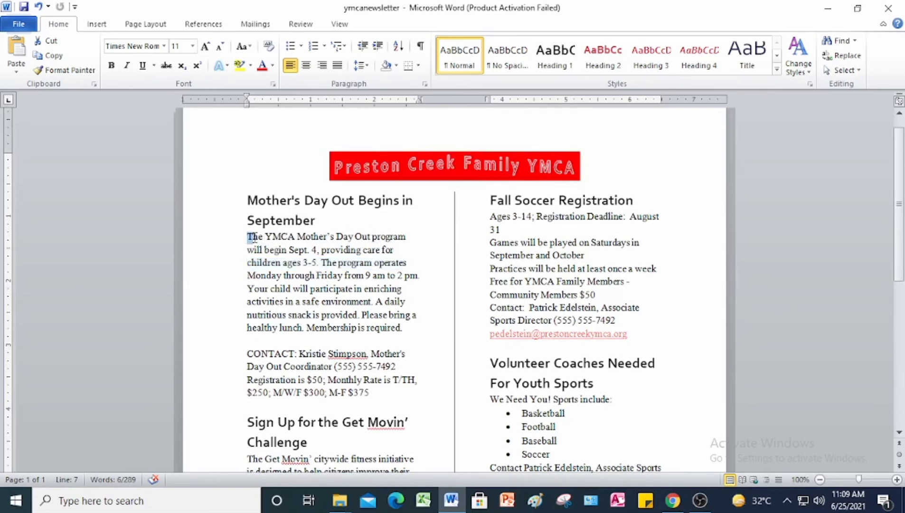
{"action": "left_click", "coordinate": [105, 27]}
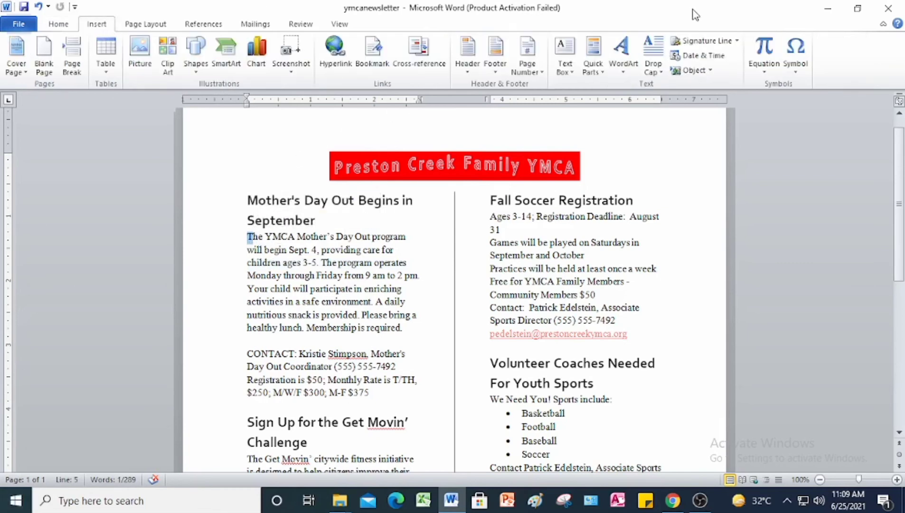
{"action": "left_click", "coordinate": [658, 72]}
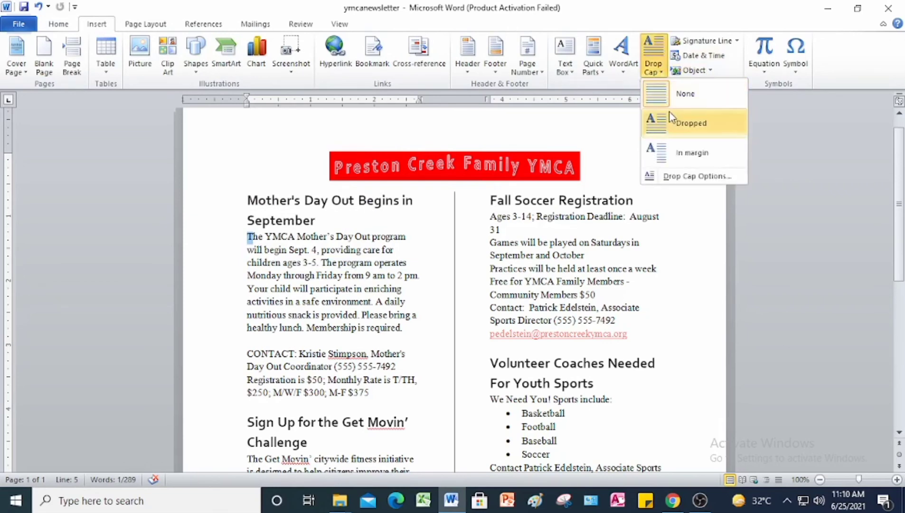
{"action": "left_click", "coordinate": [672, 125]}
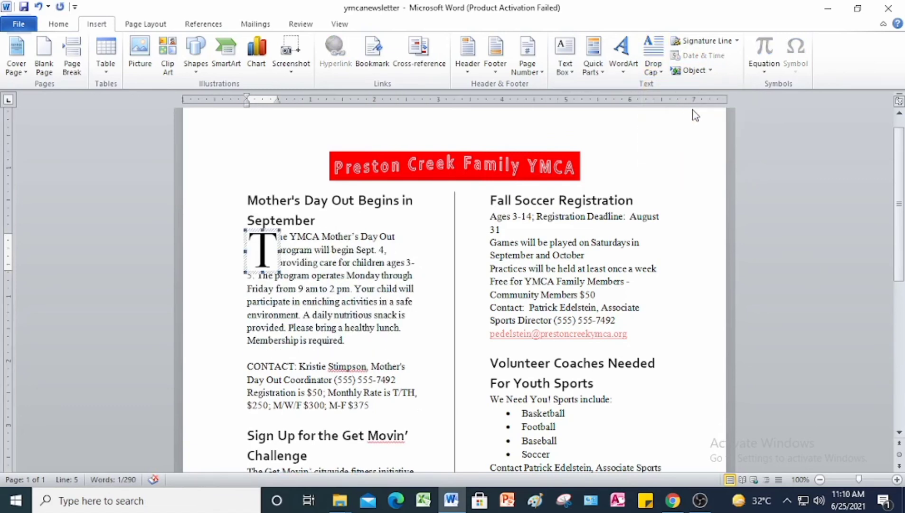
{"action": "left_click", "coordinate": [62, 25]}
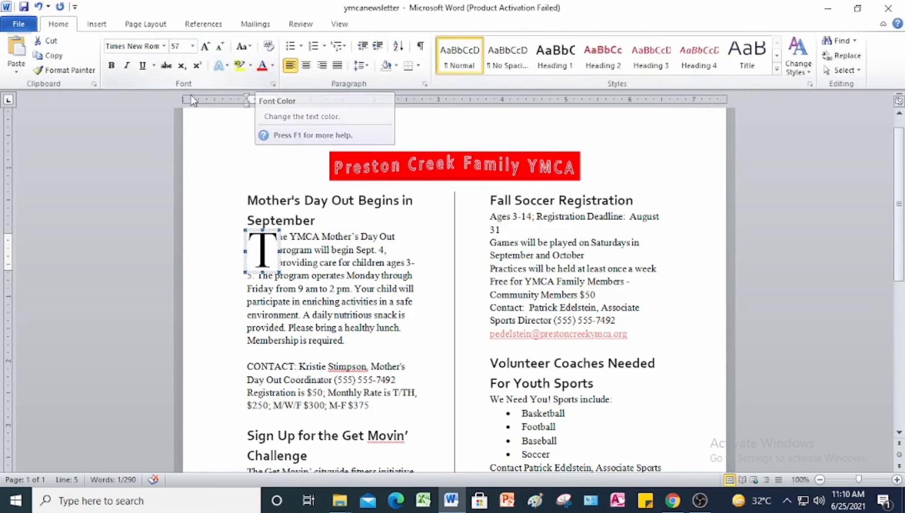
{"action": "left_click", "coordinate": [258, 70]}
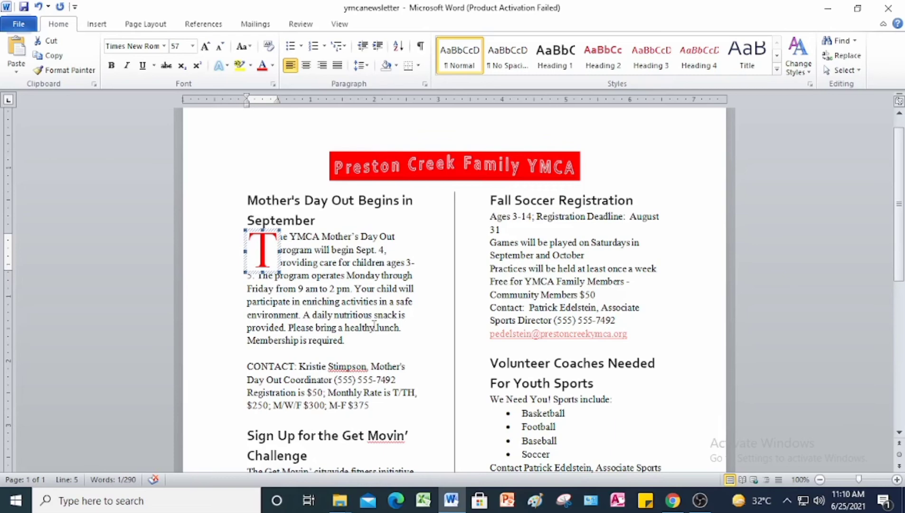
Apply a Dropped drop cap to the A in the paragraph beginning "America is the most overweight nation" and color it red.
{"action": "scroll", "coordinate": [287, 373], "scroll_direction": "down", "scroll_amount": 5}
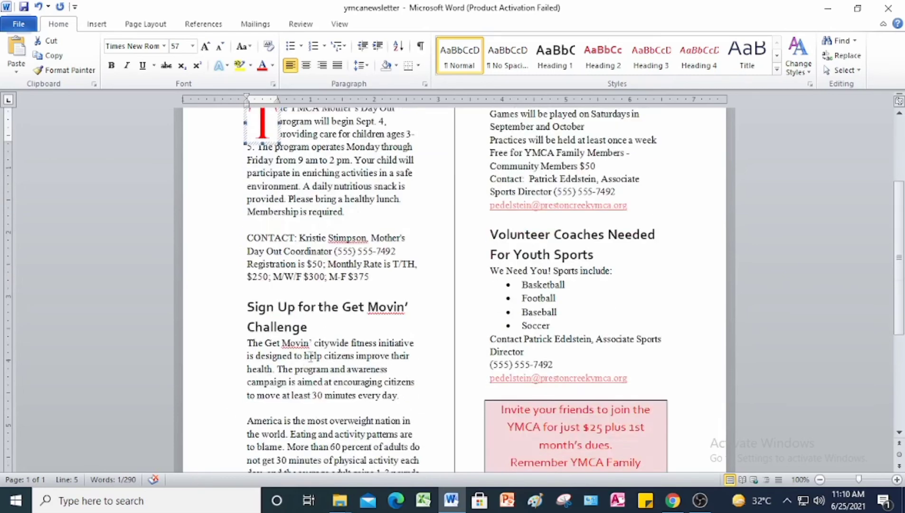
{"action": "scroll", "coordinate": [311, 356], "scroll_direction": "down", "scroll_amount": 3}
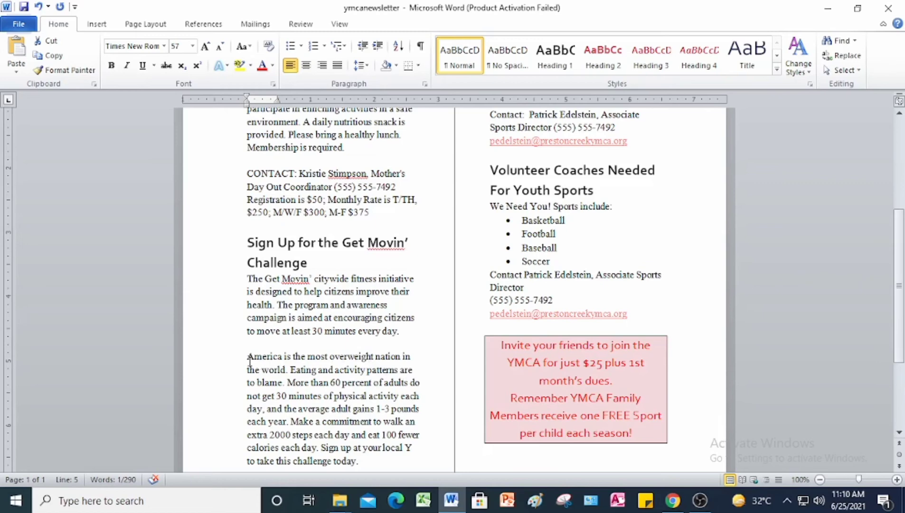
{"action": "left_click_drag", "start_coordinate": [248, 357], "coordinate": [255, 357]}
{"action": "key", "text": "ctrl+shift+8"}
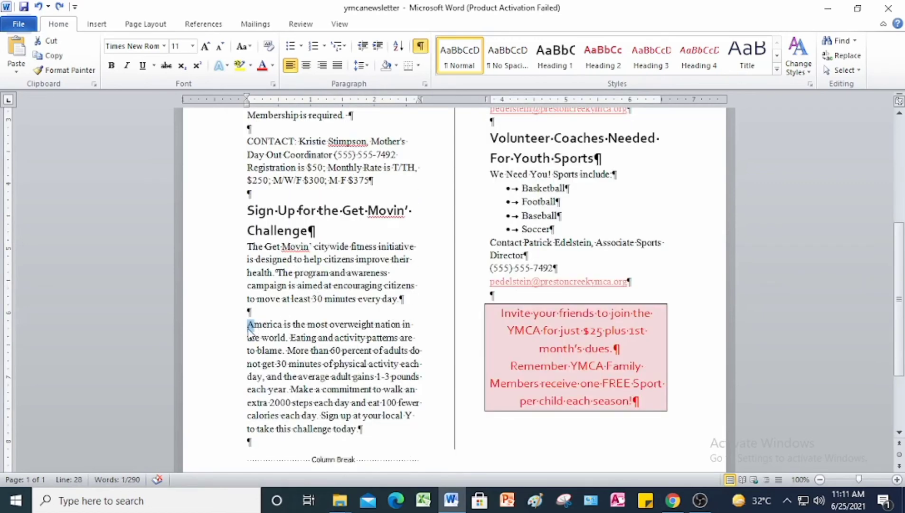
{"action": "left_click", "coordinate": [96, 25]}
{"action": "left_click", "coordinate": [623, 67]}
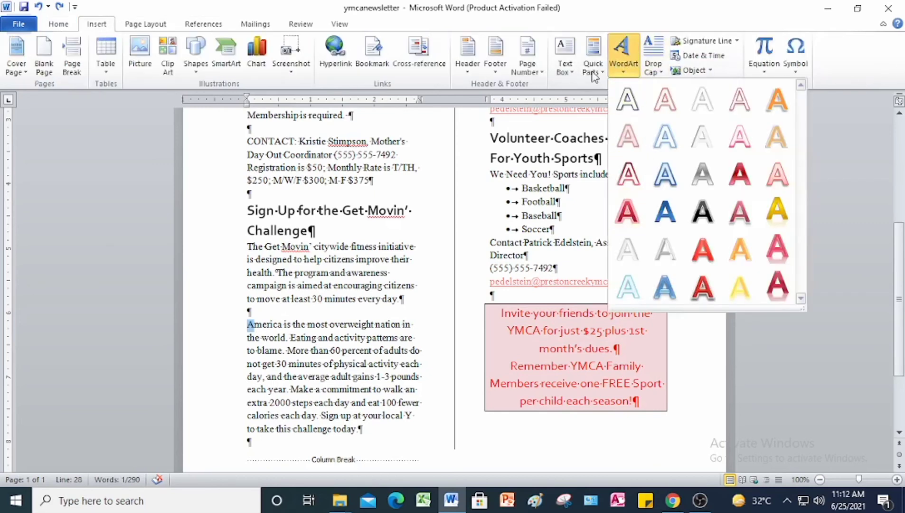
{"action": "left_click", "coordinate": [654, 65]}
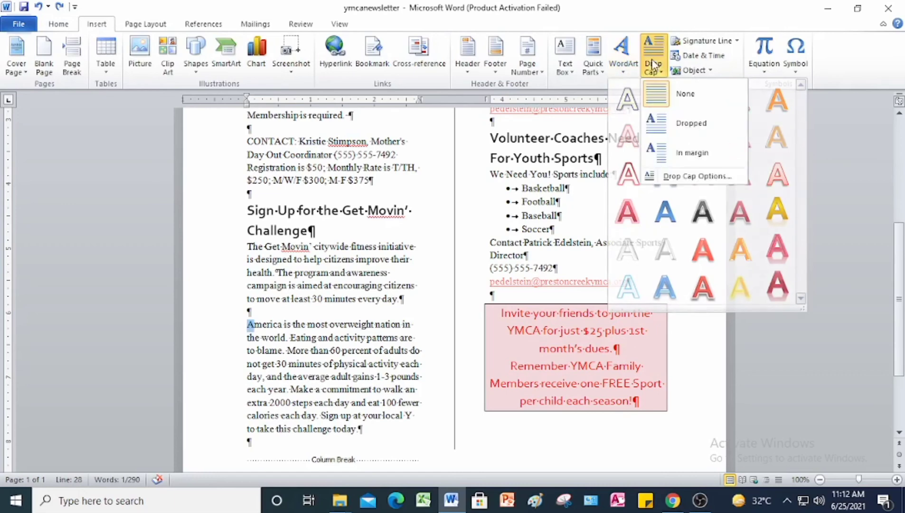
{"action": "left_click", "coordinate": [705, 123]}
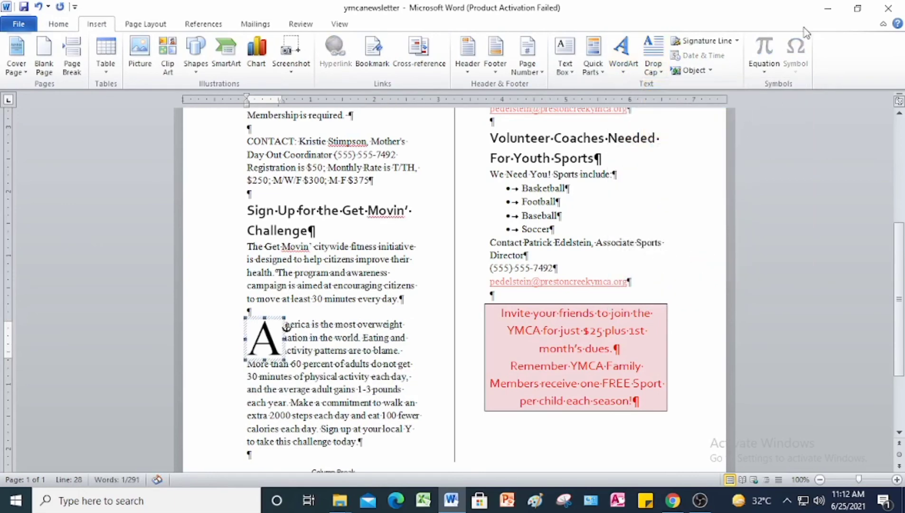
{"action": "left_click", "coordinate": [56, 24]}
{"action": "left_click", "coordinate": [262, 65]}
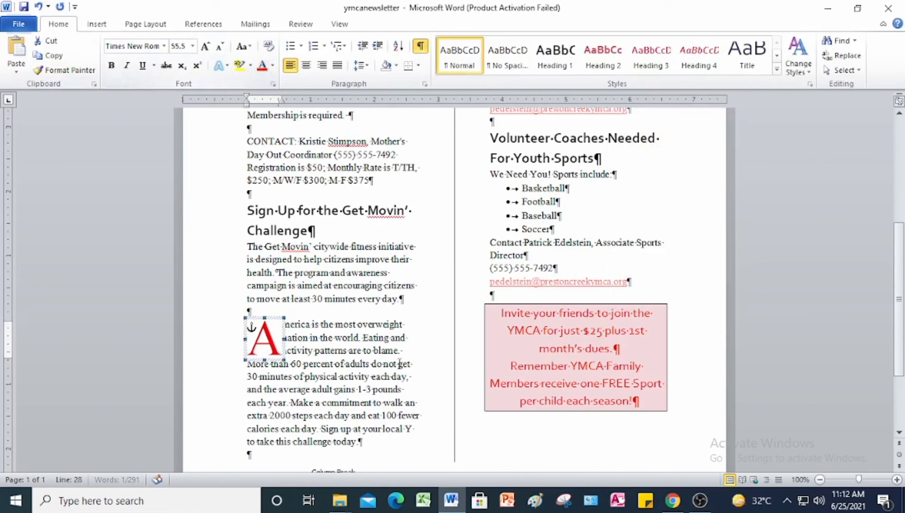
{"action": "left_click", "coordinate": [399, 363]}
{"action": "scroll", "coordinate": [399, 362], "scroll_direction": "down", "scroll_amount": 2}
{"action": "scroll", "coordinate": [399, 363], "scroll_direction": "down", "scroll_amount": 1}
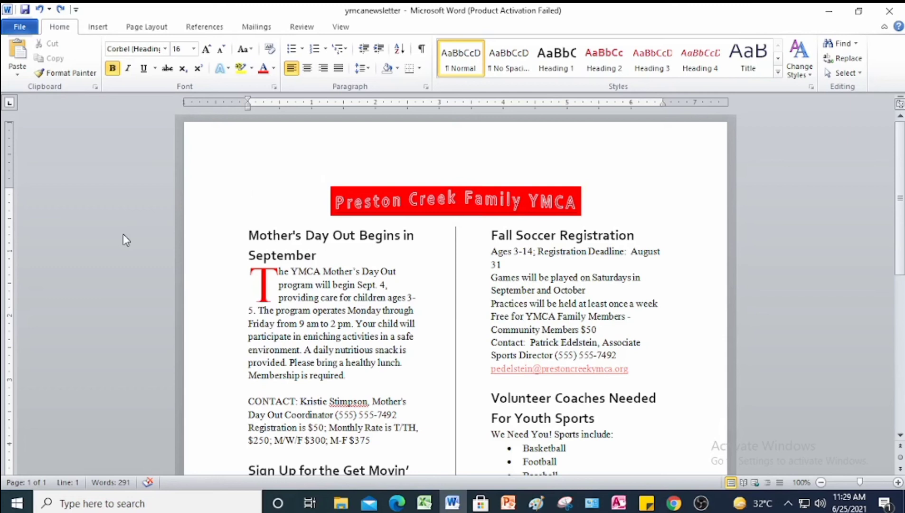
Delete the red WordArt title Preston Creek Family YMCA from the top of the newsletter.
{"action": "left_click", "coordinate": [439, 199]}
{"action": "left_click", "coordinate": [464, 187]}
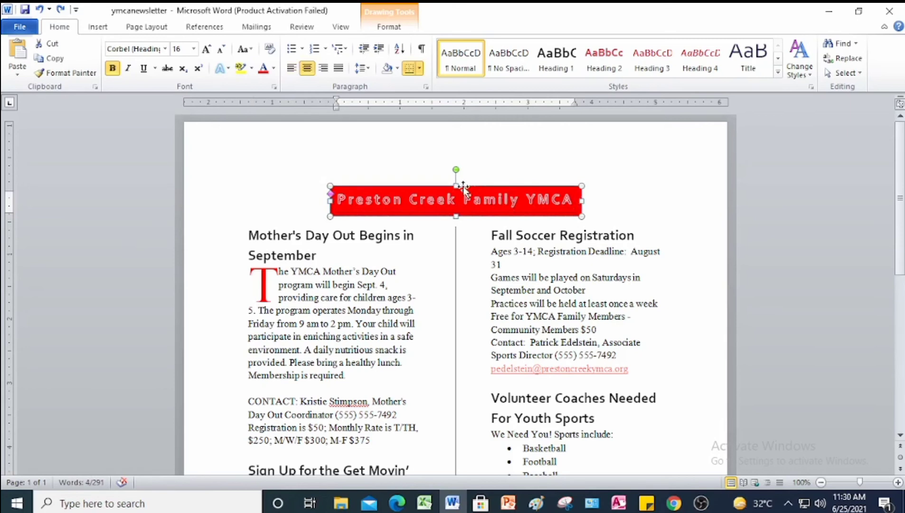
{"action": "key", "text": "Delete"}
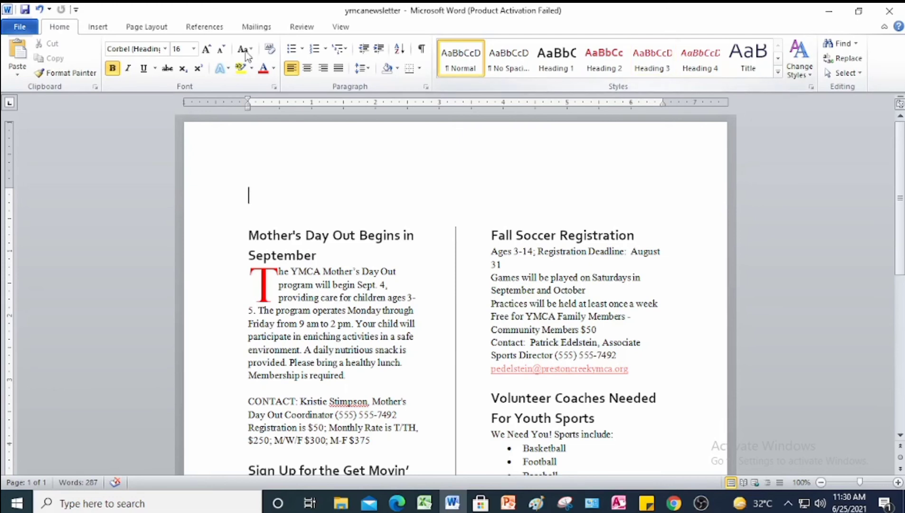
Insert the built-in Transcend Sidebar text box at the top of the newsletter and clear its placeholder text.
{"action": "left_click", "coordinate": [102, 31]}
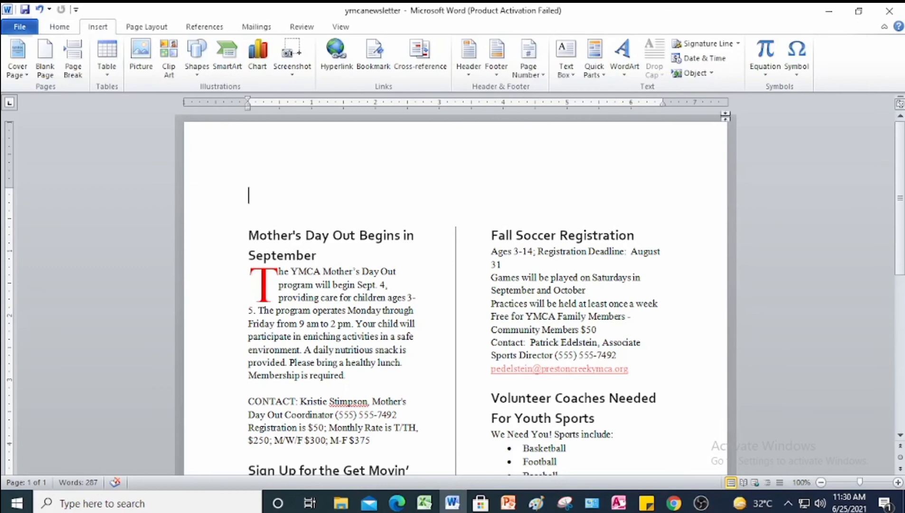
{"action": "left_click", "coordinate": [574, 75]}
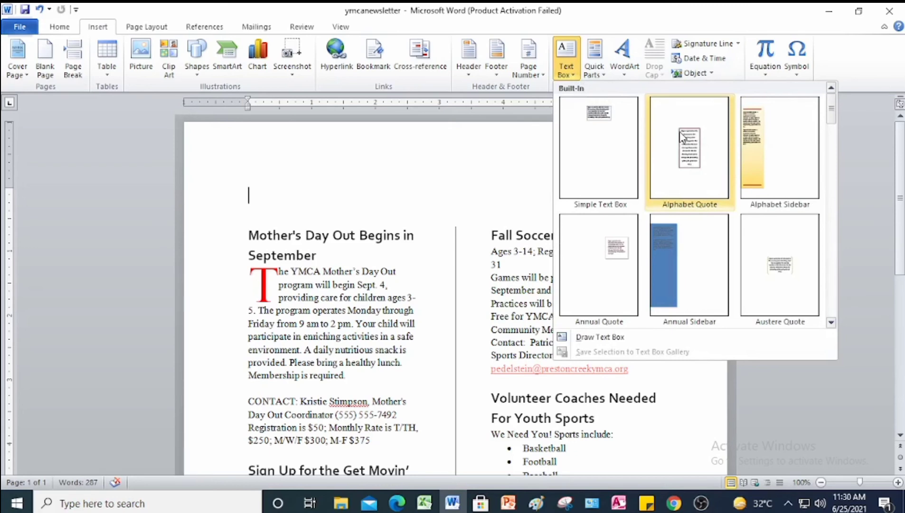
{"action": "scroll", "coordinate": [682, 137], "scroll_direction": "down", "scroll_amount": 10}
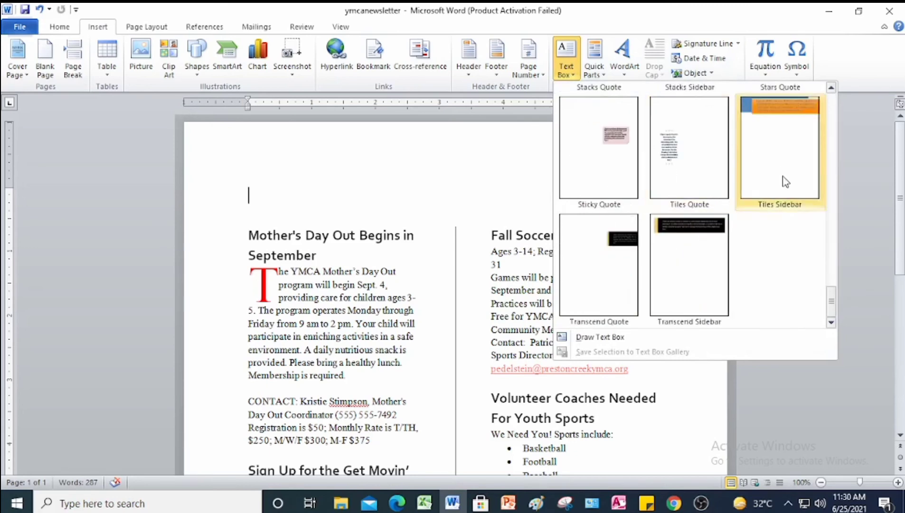
{"action": "left_click", "coordinate": [706, 255]}
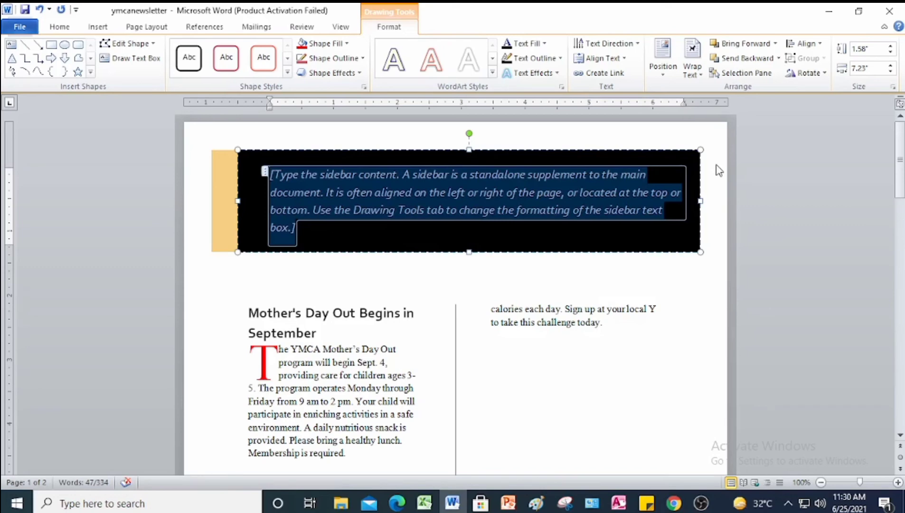
{"action": "key", "text": "Delete"}
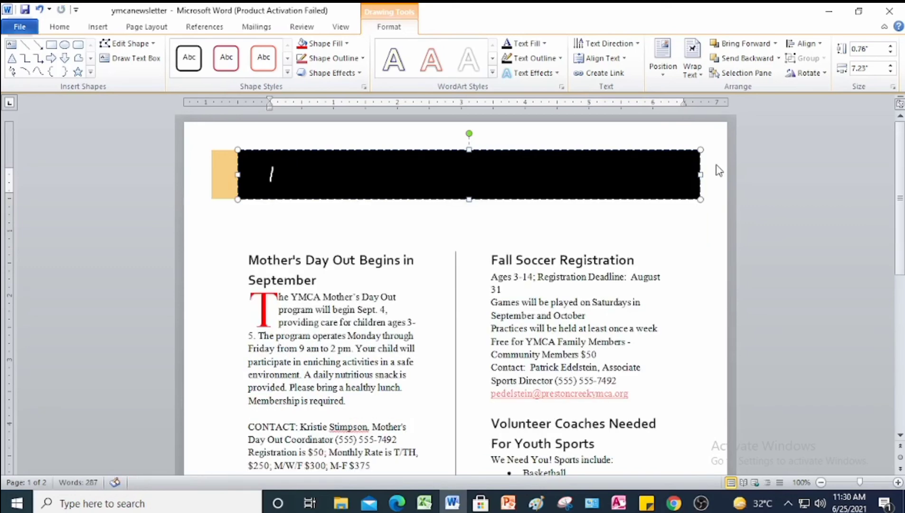
Enter the newsletter title "Preston Creek Family YMCA" in the sidebar text box.
{"action": "type", "text": "Presto"}
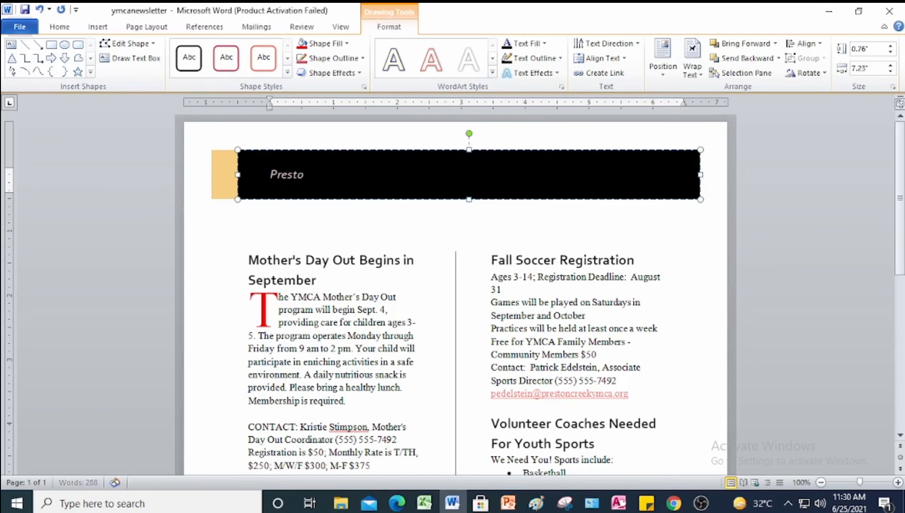
{"action": "type", "text": "n Creek Family"}
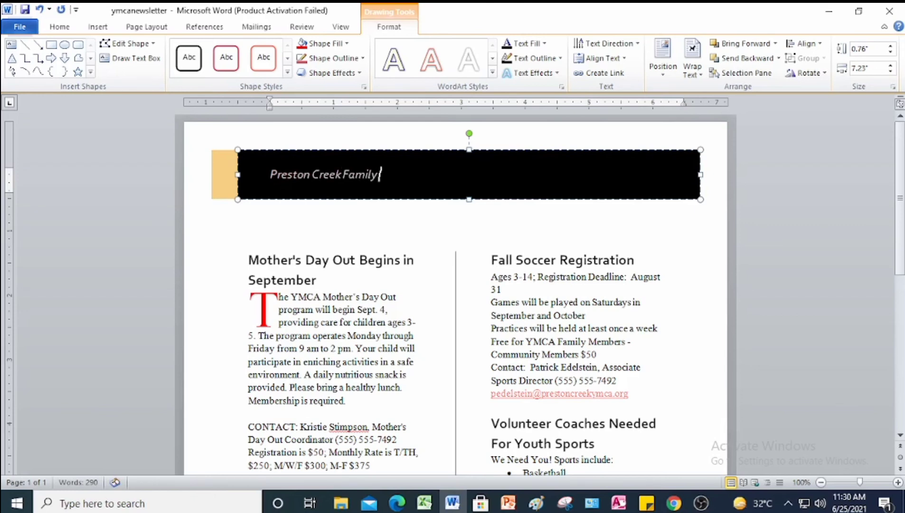
{"action": "type", "text": " YMCA"}
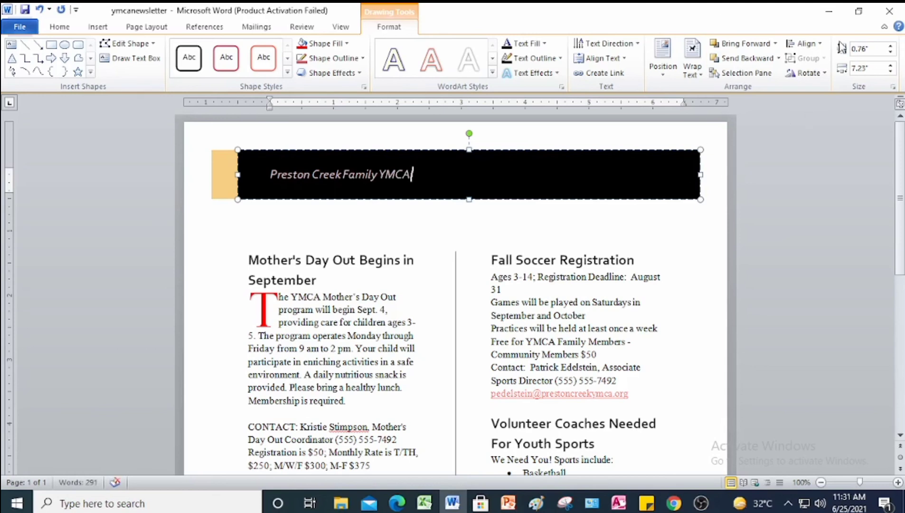
Format the sidebar title text at size 36 in red and center it in the text box.
{"action": "key", "text": "ctrl+shift+Left"}
{"action": "key", "text": "ctrl+shift+Left"}
{"action": "key", "text": "ctrl+shift+Left"}
{"action": "key", "text": "ctrl+shift+Left"}
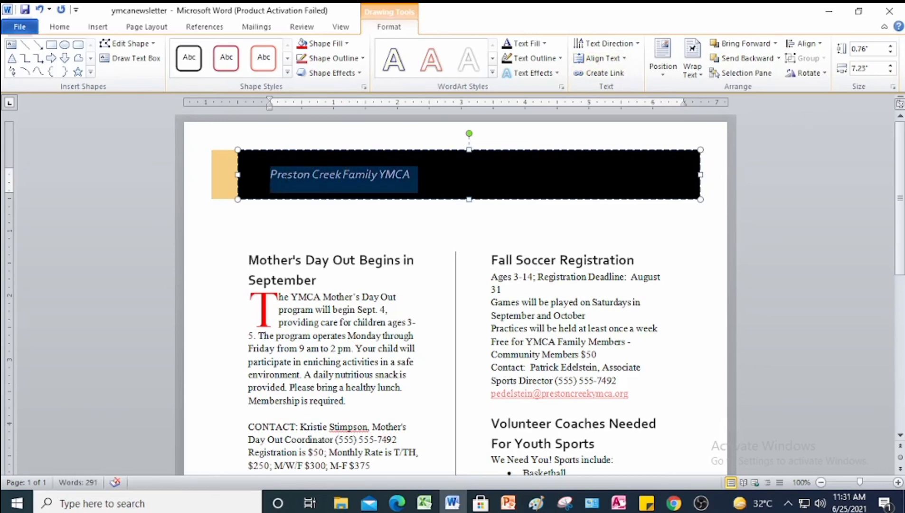
{"action": "left_click", "coordinate": [57, 27]}
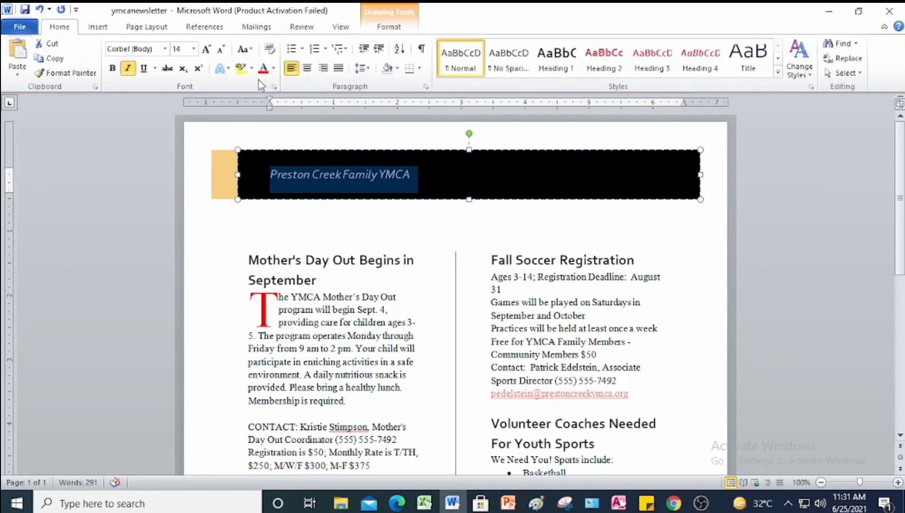
{"action": "left_click", "coordinate": [183, 51]}
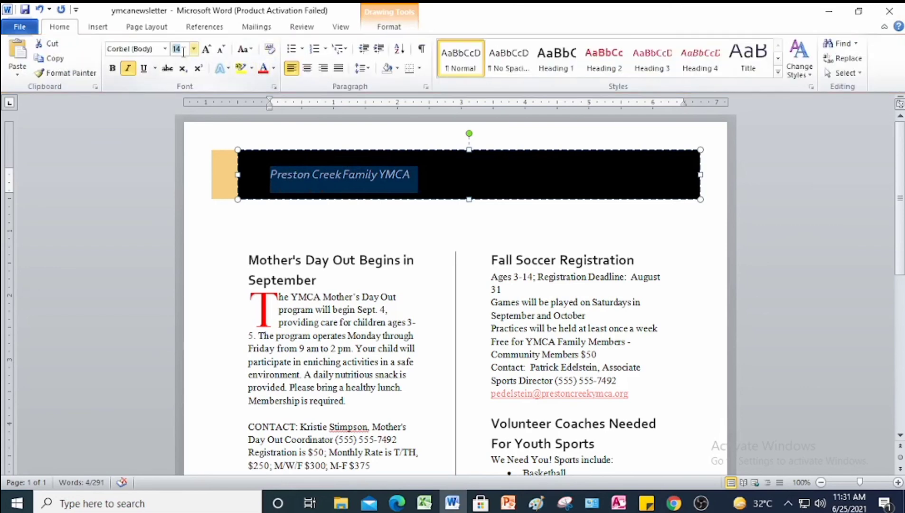
{"action": "type", "text": "36"}
{"action": "key", "text": "Return"}
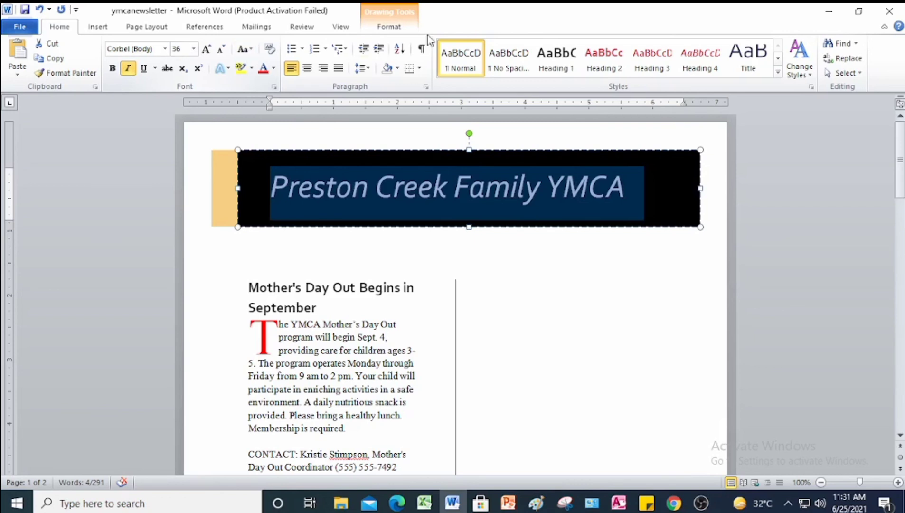
{"action": "left_click", "coordinate": [262, 69]}
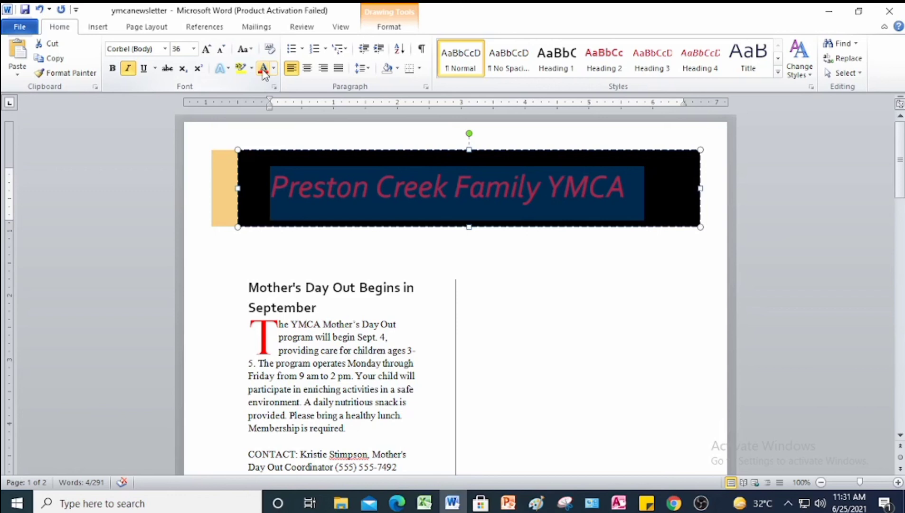
{"action": "left_click", "coordinate": [307, 68]}
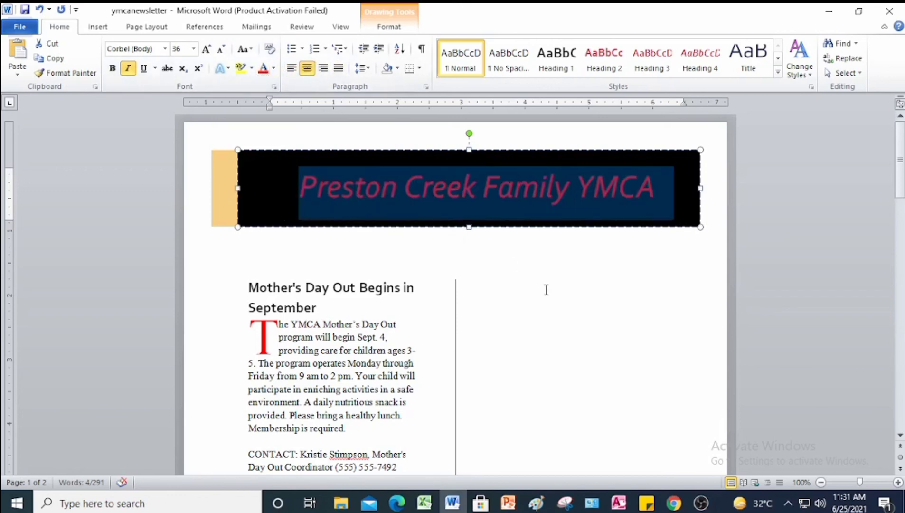
Show the formatting marks and examine the section and column breaks in the newsletter's layout.
{"action": "left_click", "coordinate": [421, 52]}
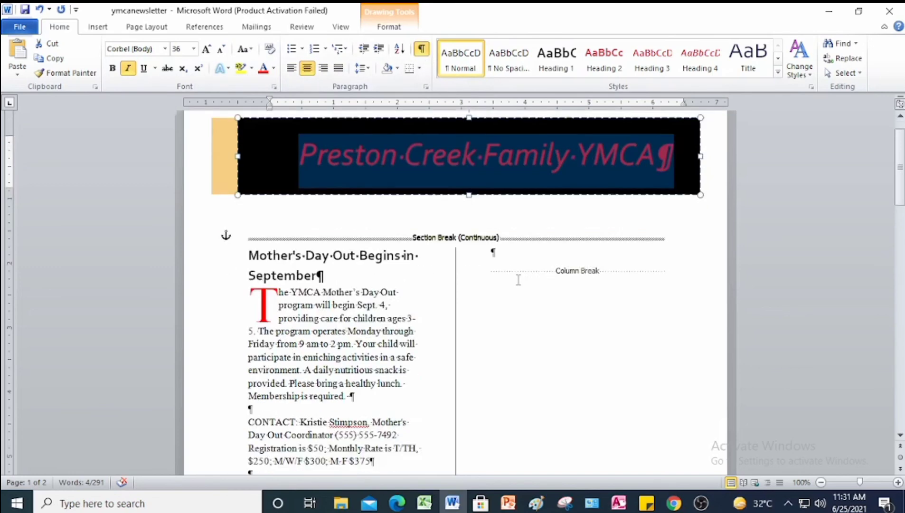
{"action": "scroll", "coordinate": [519, 277], "scroll_direction": "down", "scroll_amount": 15}
{"action": "scroll", "coordinate": [522, 277], "scroll_direction": "down", "scroll_amount": 12}
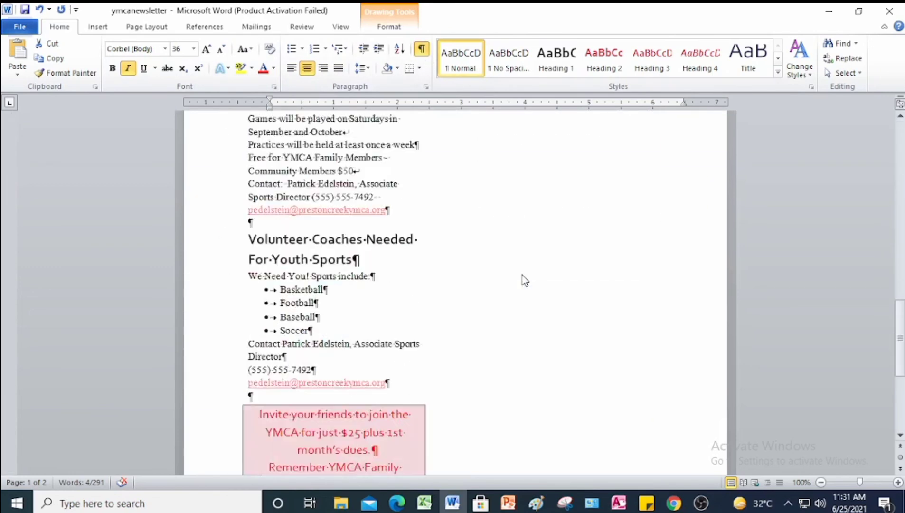
{"action": "scroll", "coordinate": [523, 279], "scroll_direction": "up", "scroll_amount": 6}
{"action": "scroll", "coordinate": [524, 279], "scroll_direction": "up", "scroll_amount": 12}
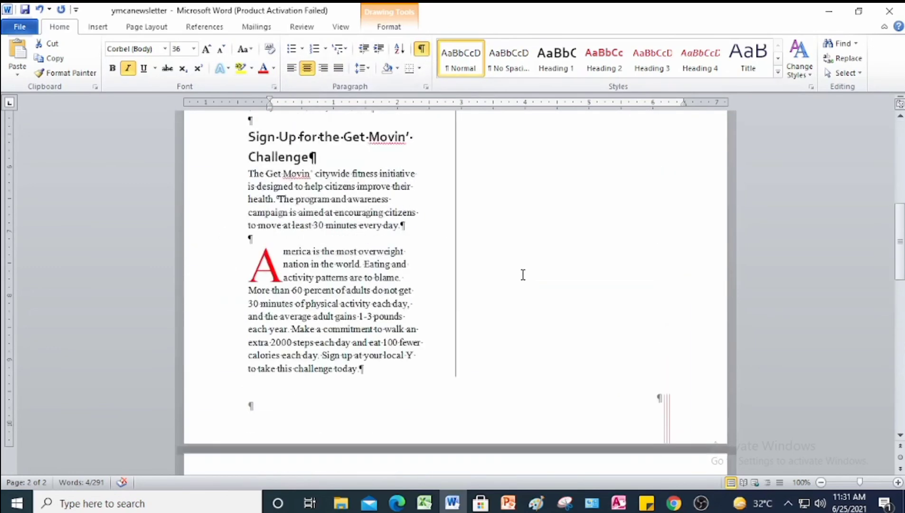
{"action": "scroll", "coordinate": [524, 273], "scroll_direction": "up", "scroll_amount": 3}
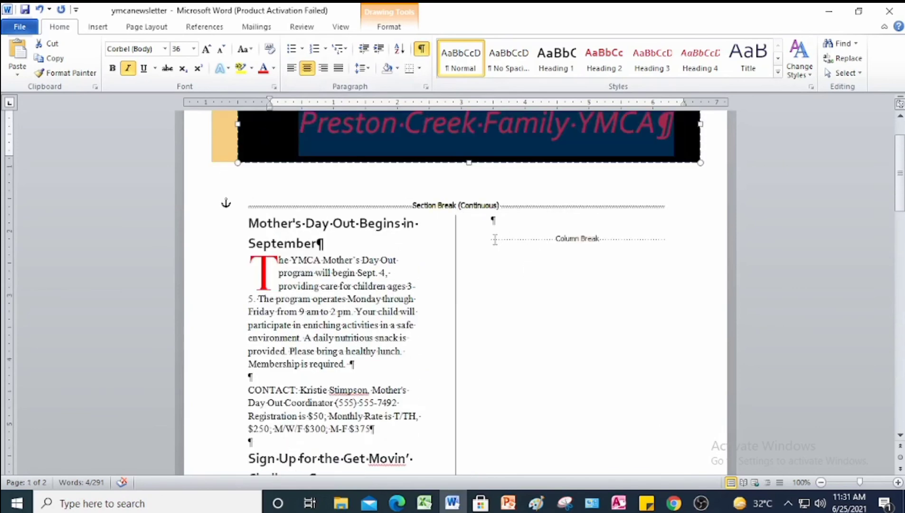
{"action": "left_click", "coordinate": [520, 249]}
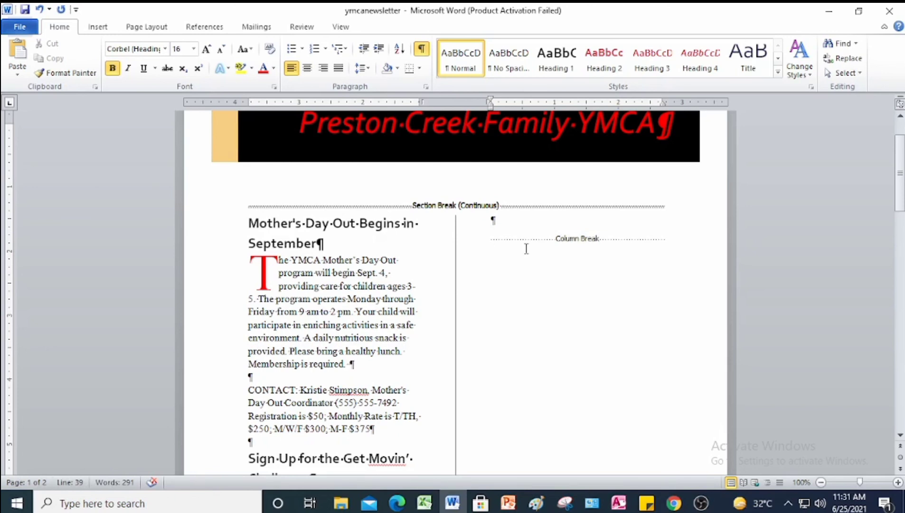
Copy the shaded "Invite your friends to join the YMCA" notice on page 2 and delete it from the column.
{"action": "scroll", "coordinate": [523, 266], "scroll_direction": "down", "scroll_amount": 20}
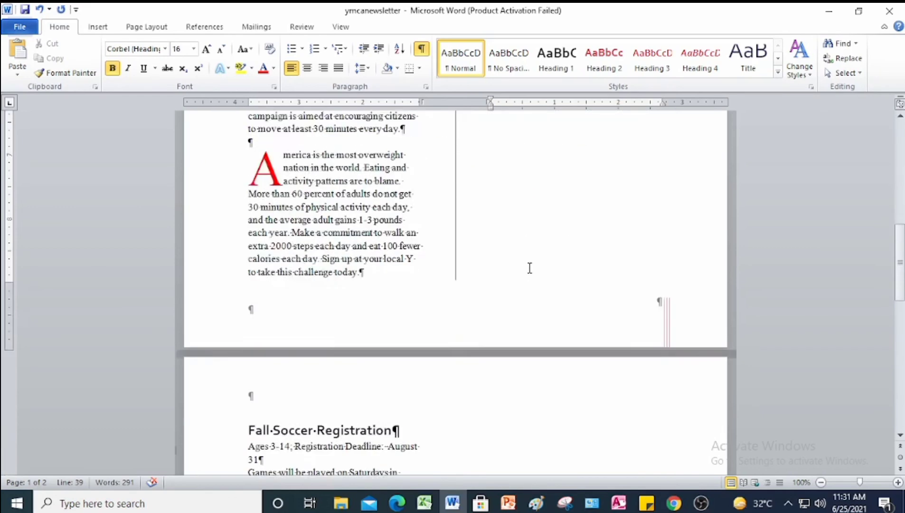
{"action": "scroll", "coordinate": [530, 270], "scroll_direction": "down", "scroll_amount": 5}
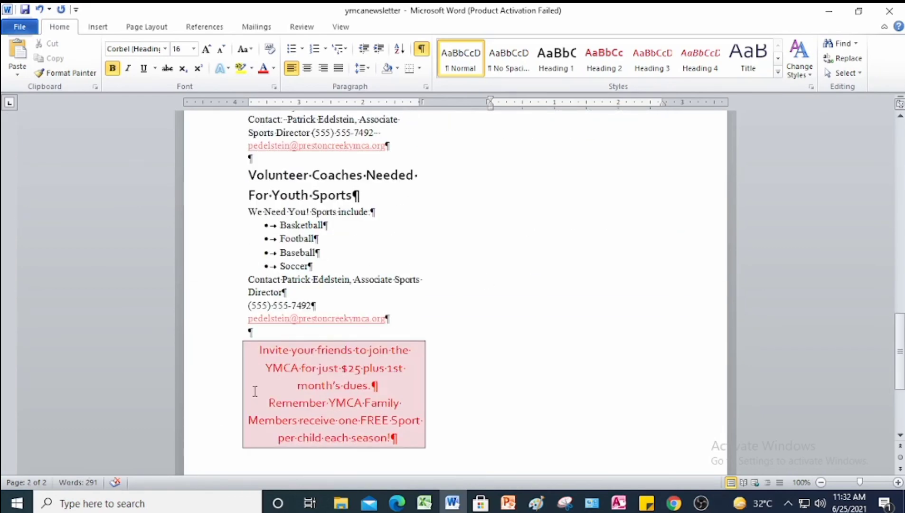
{"action": "scroll", "coordinate": [303, 388], "scroll_direction": "down", "scroll_amount": 2}
{"action": "left_click_drag", "start_coordinate": [392, 373], "coordinate": [260, 291]}
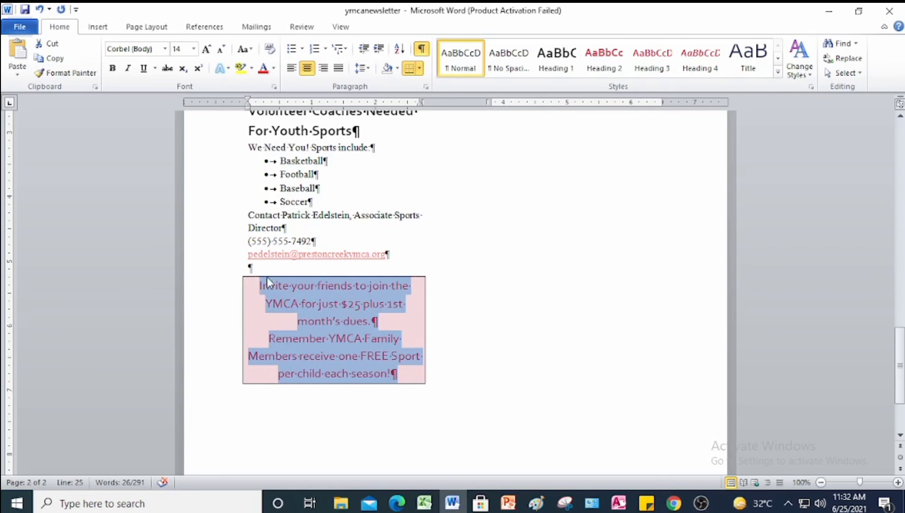
{"action": "left_click", "coordinate": [249, 306]}
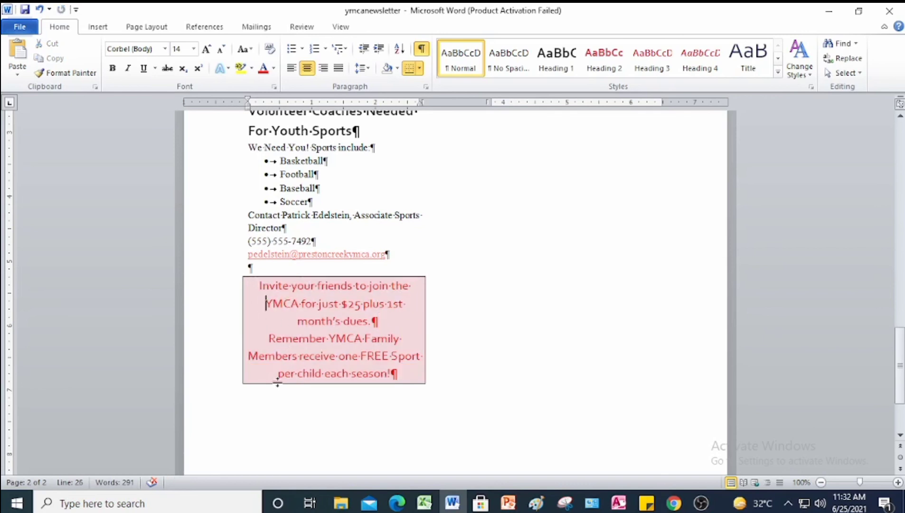
{"action": "left_click", "coordinate": [273, 325]}
{"action": "left_click_drag", "start_coordinate": [412, 373], "coordinate": [259, 288]}
{"action": "key", "text": "ctrl+c"}
{"action": "key", "text": "Delete"}
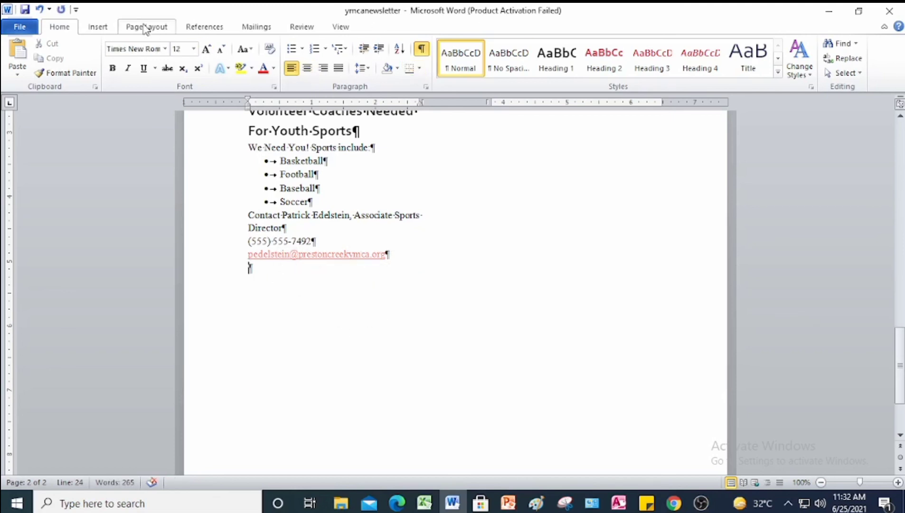
Insert the built-in Transcend Quote text box at the empty paragraph below the Volunteer Coaches section.
{"action": "left_click", "coordinate": [99, 27]}
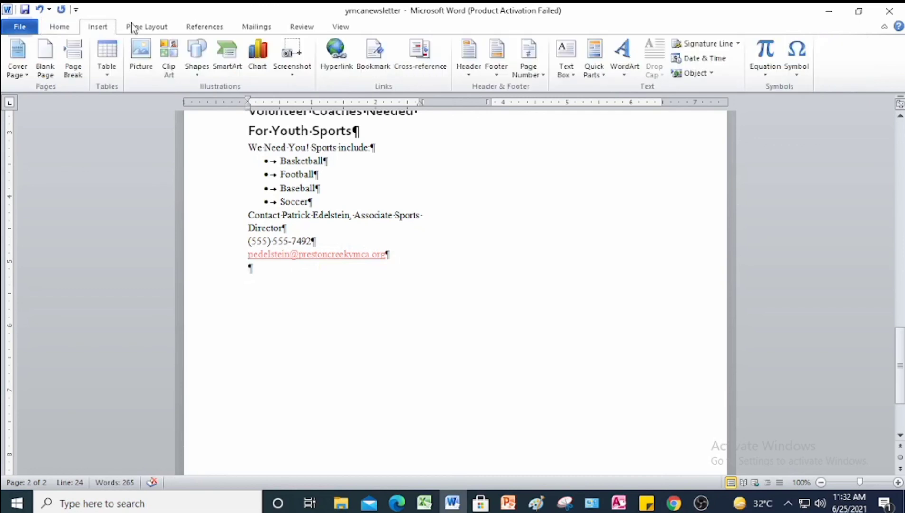
{"action": "left_click", "coordinate": [565, 59]}
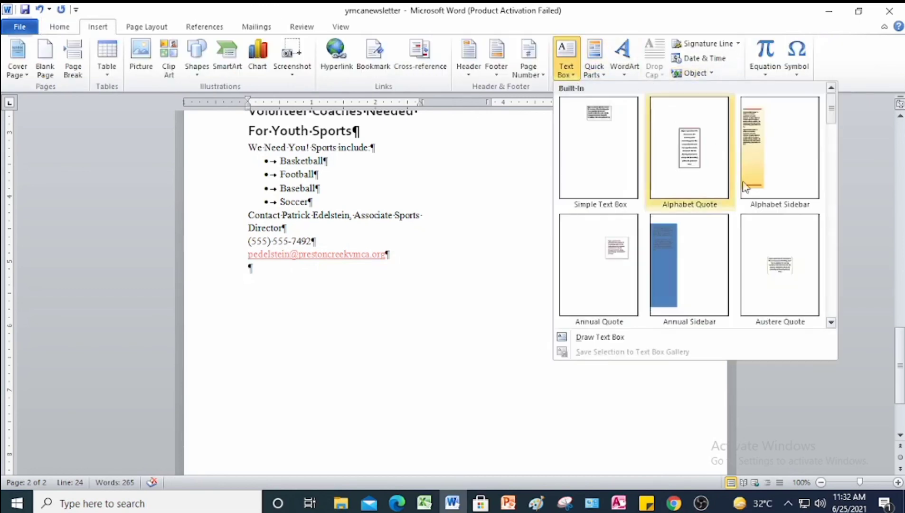
{"action": "scroll", "coordinate": [759, 216], "scroll_direction": "down", "scroll_amount": 10}
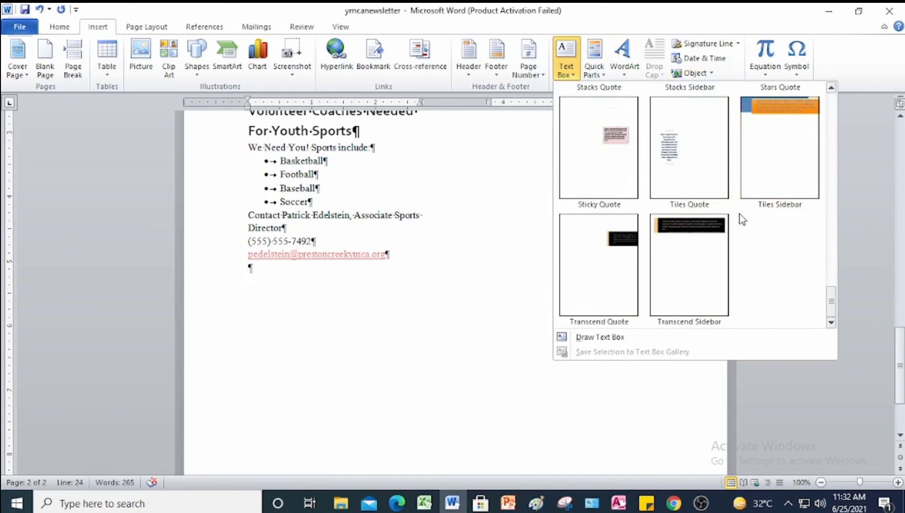
{"action": "left_click", "coordinate": [598, 273]}
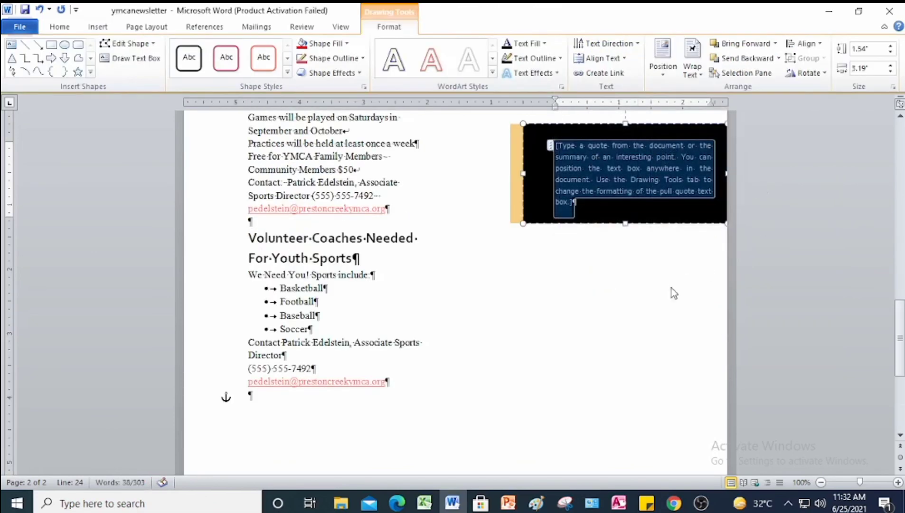
{"action": "scroll", "coordinate": [636, 228], "scroll_direction": "up", "scroll_amount": 1}
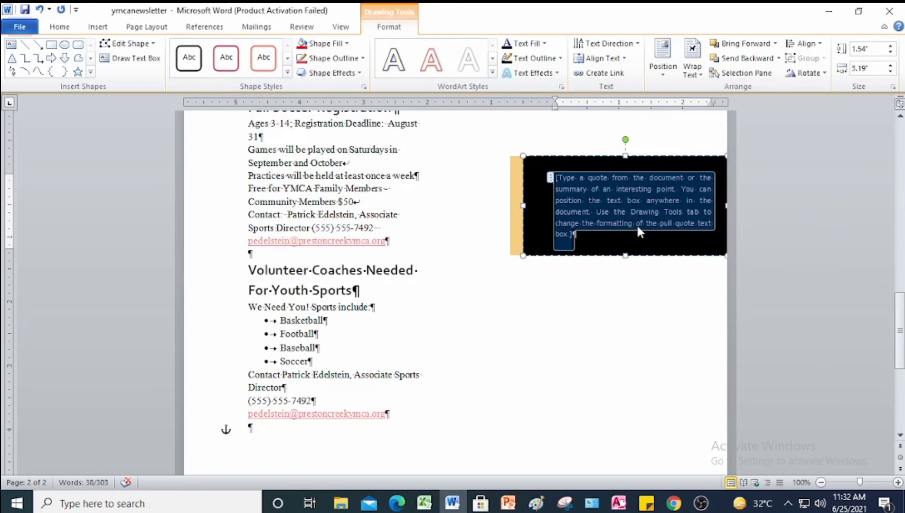
Paste the copied invitation notice into the quote text box, keeping the text only.
{"action": "key", "text": "ctrl+v"}
{"action": "left_click", "coordinate": [587, 269]}
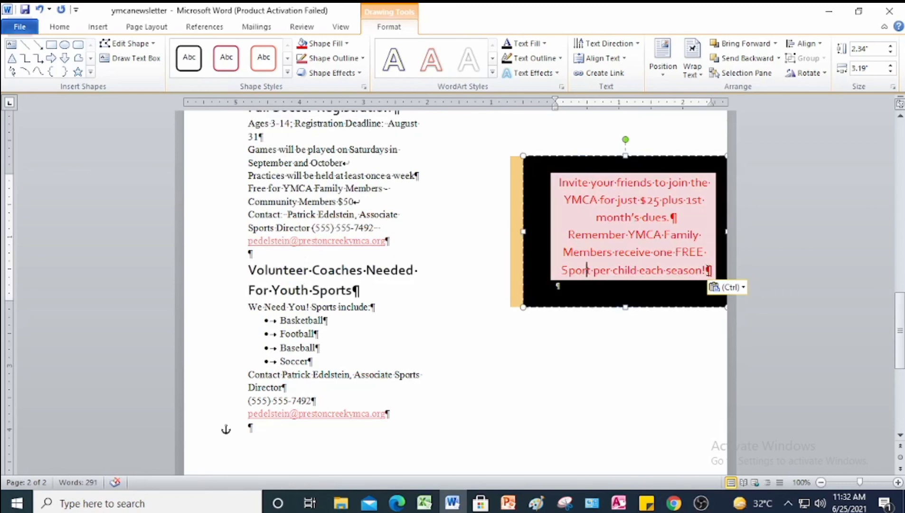
{"action": "left_click", "coordinate": [731, 287]}
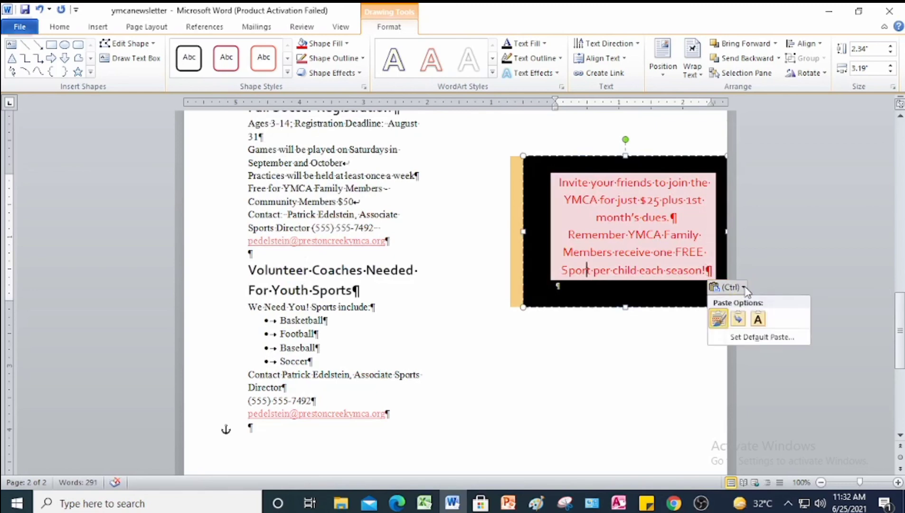
{"action": "left_click", "coordinate": [759, 319]}
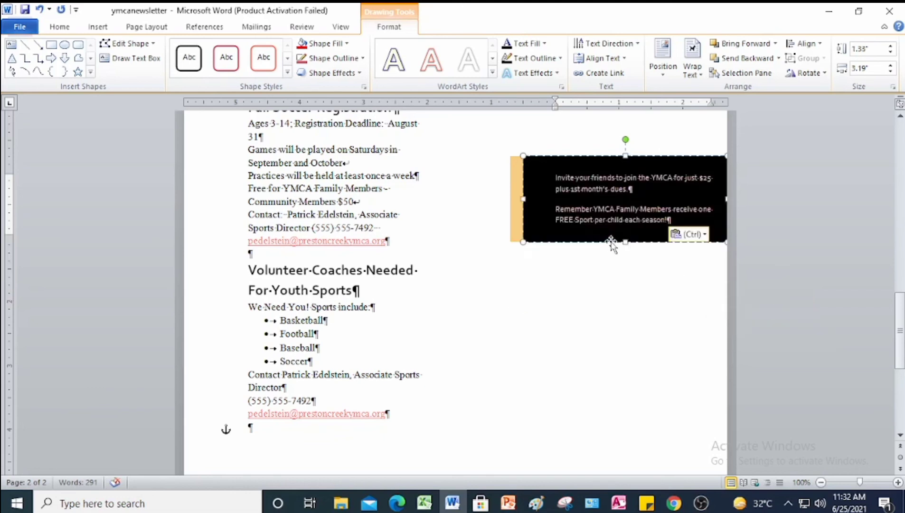
Color the two invitation paragraphs in the quote text box red.
{"action": "left_click_drag", "start_coordinate": [667, 220], "coordinate": [557, 179]}
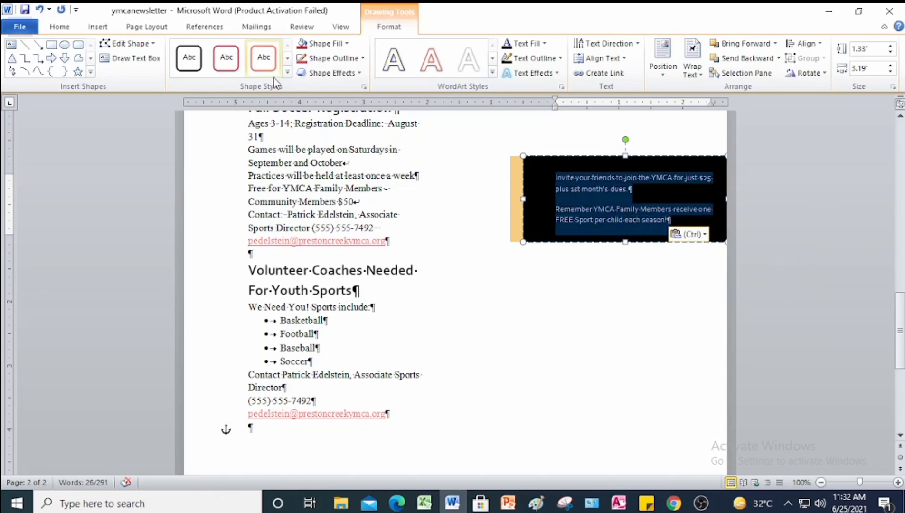
{"action": "left_click", "coordinate": [70, 27]}
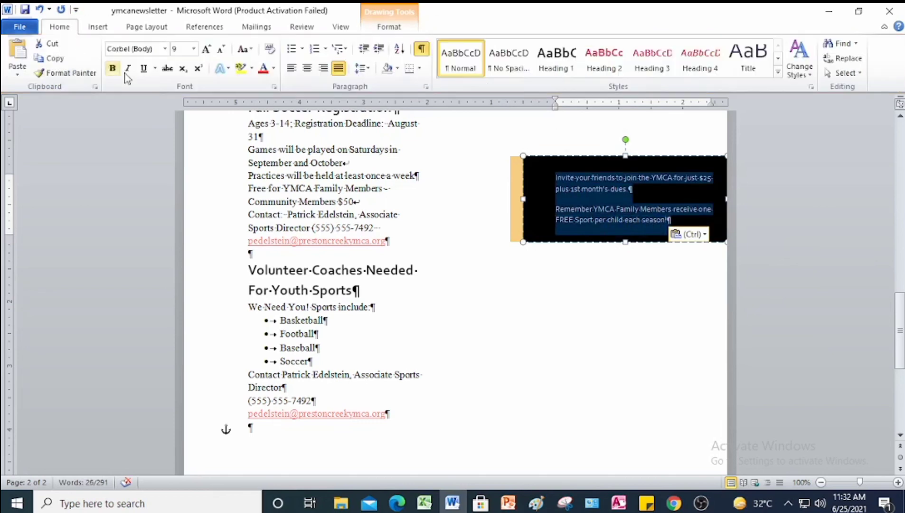
{"action": "left_click", "coordinate": [264, 68]}
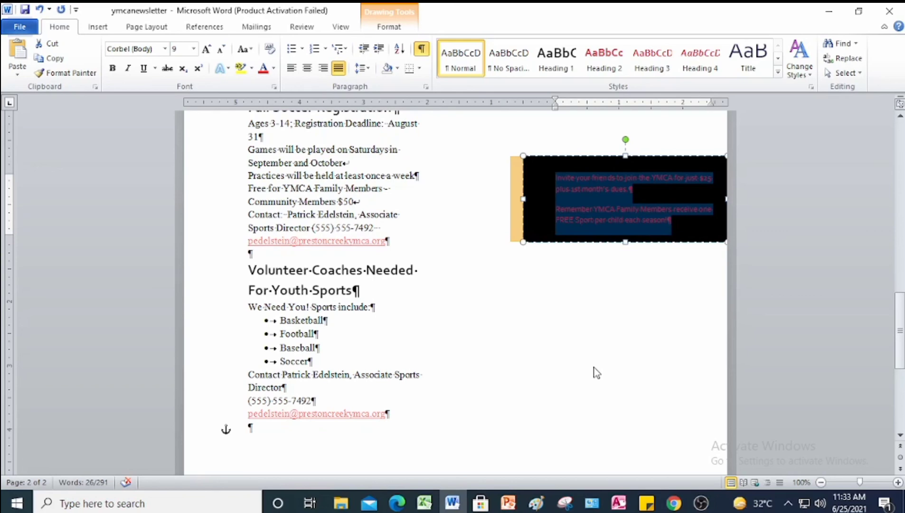
Delete the column break at the top of page 1's second column.
{"action": "scroll", "coordinate": [596, 373], "scroll_direction": "up", "scroll_amount": 12}
{"action": "scroll", "coordinate": [604, 341], "scroll_direction": "up", "scroll_amount": 8}
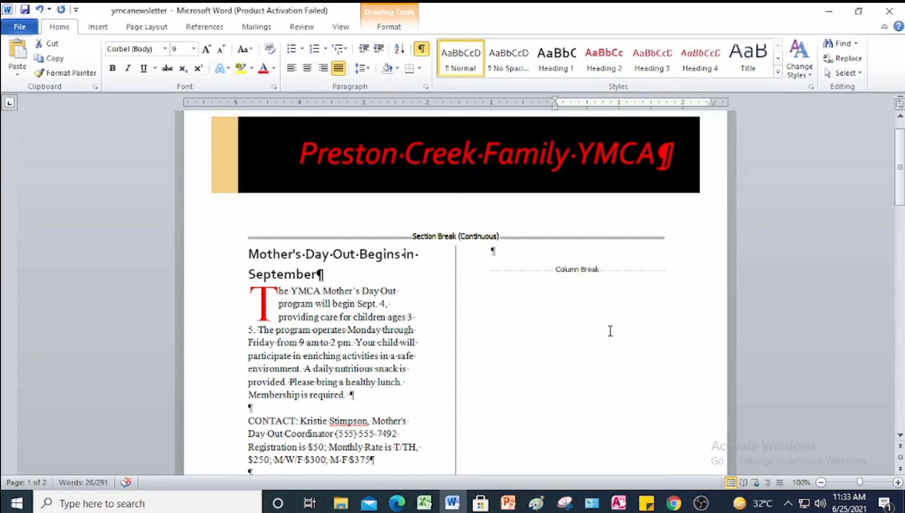
{"action": "scroll", "coordinate": [610, 331], "scroll_direction": "down", "scroll_amount": 15}
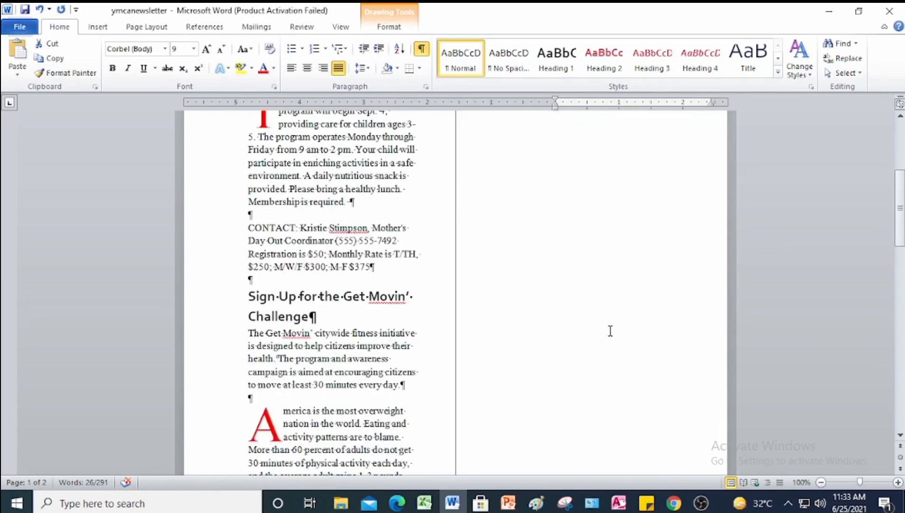
{"action": "scroll", "coordinate": [609, 330], "scroll_direction": "up", "scroll_amount": 15}
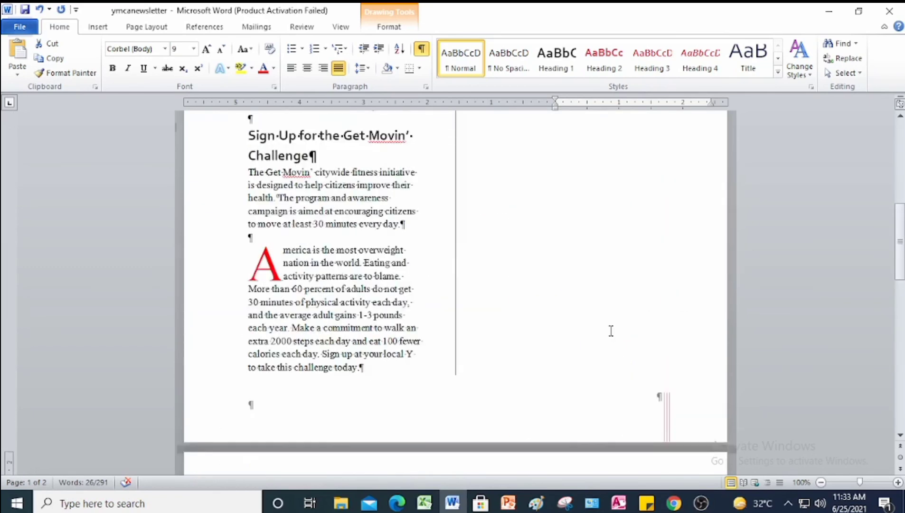
{"action": "left_click", "coordinate": [491, 265]}
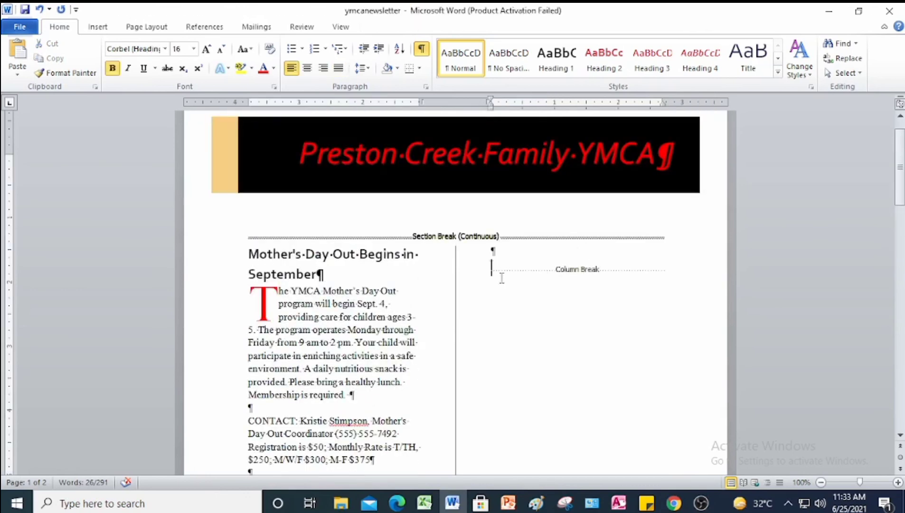
{"action": "key", "text": "Delete"}
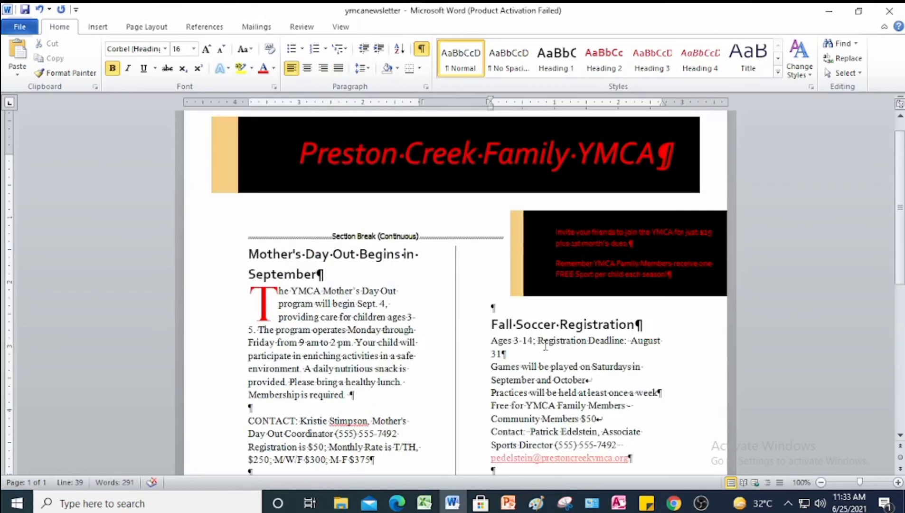
Move the red-text quote text box from the top of the second column to the empty area below the Volunteer Coaches section.
{"action": "scroll", "coordinate": [569, 345], "scroll_direction": "down", "scroll_amount": 8}
{"action": "scroll", "coordinate": [569, 345], "scroll_direction": "down", "scroll_amount": 1}
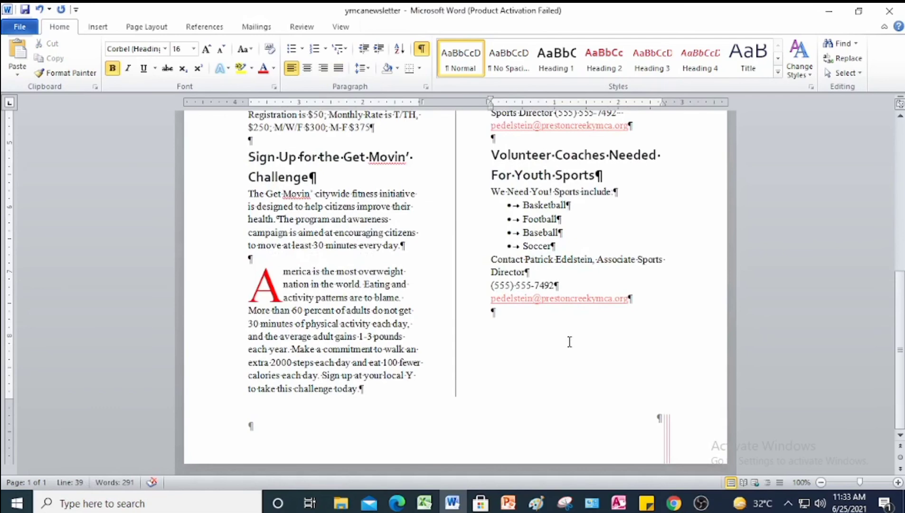
{"action": "scroll", "coordinate": [569, 342], "scroll_direction": "up", "scroll_amount": 9}
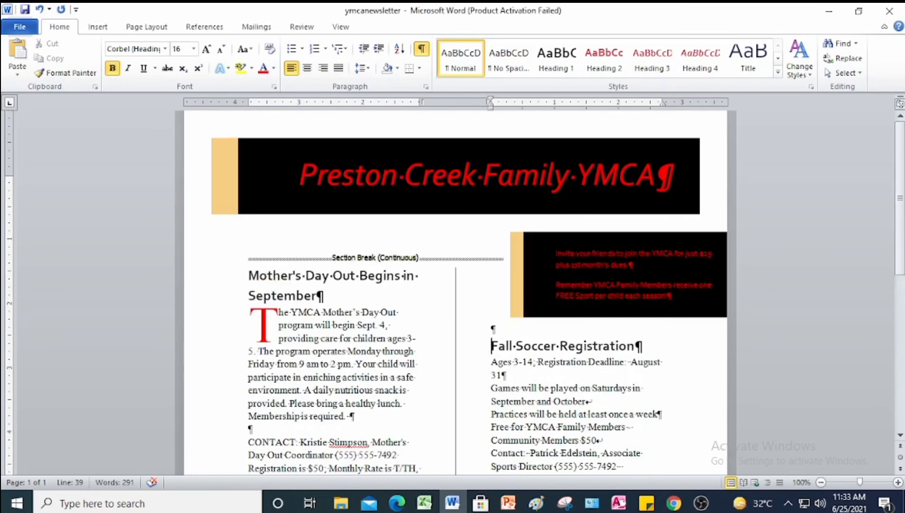
{"action": "left_click", "coordinate": [543, 234]}
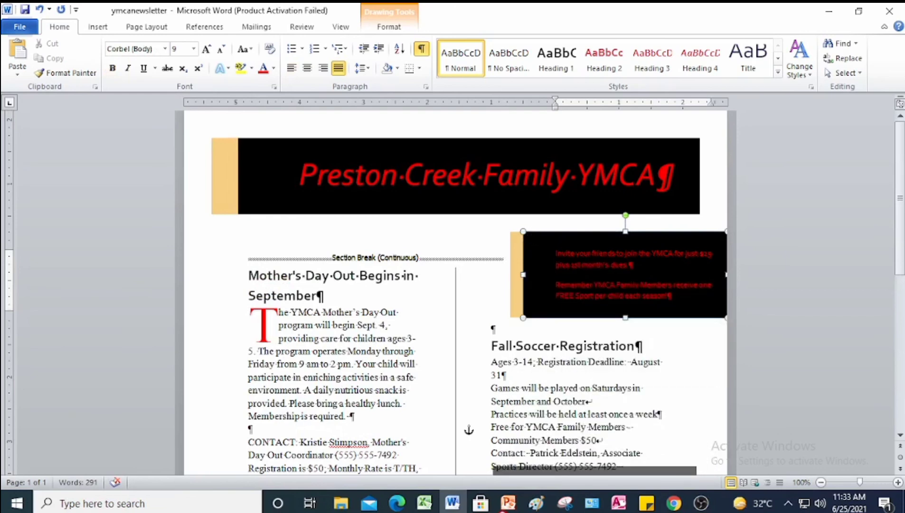
{"action": "scroll", "coordinate": [517, 445], "scroll_direction": "down", "scroll_amount": 1}
{"action": "left_click_drag", "start_coordinate": [517, 445], "coordinate": [518, 447]}
{"action": "scroll", "coordinate": [546, 285], "scroll_direction": "down", "scroll_amount": 8}
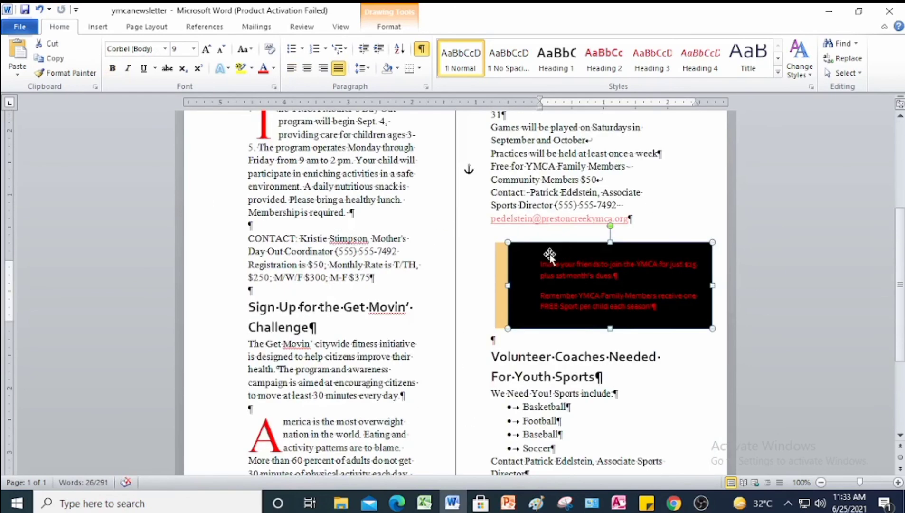
{"action": "left_click_drag", "start_coordinate": [547, 246], "coordinate": [522, 454]}
{"action": "scroll", "coordinate": [535, 435], "scroll_direction": "down", "scroll_amount": 5}
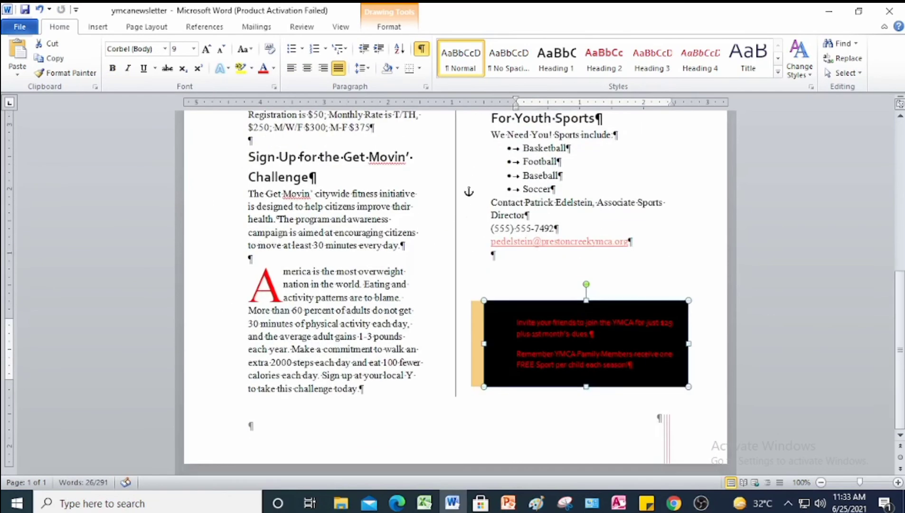
{"action": "left_click_drag", "start_coordinate": [549, 303], "coordinate": [550, 276]}
{"action": "left_click", "coordinate": [606, 443]}
Examine the whole newsletter page in the print preview.
{"action": "scroll", "coordinate": [605, 444], "scroll_direction": "up", "scroll_amount": 10}
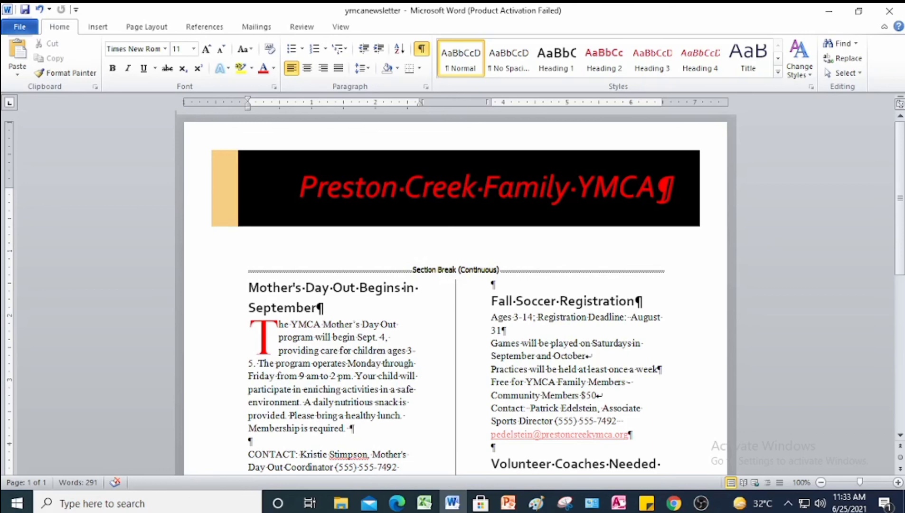
{"action": "left_click", "coordinate": [12, 32]}
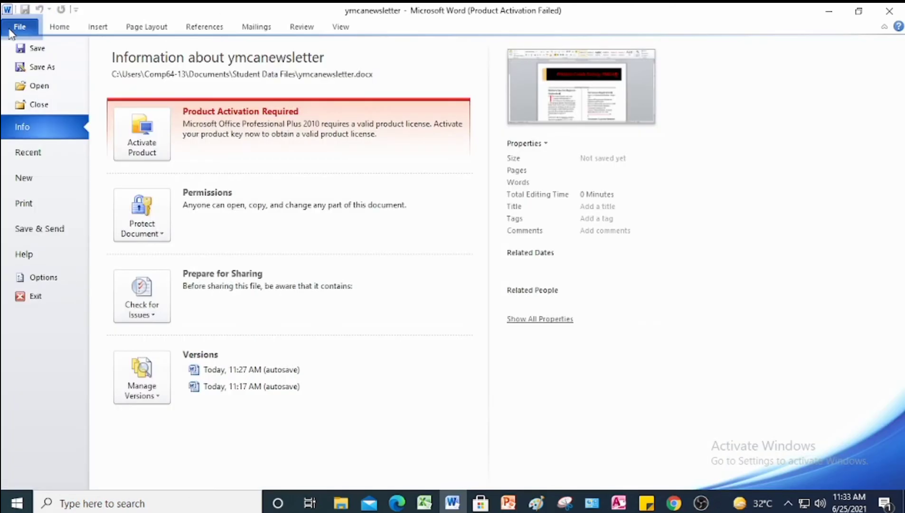
{"action": "left_click", "coordinate": [26, 205]}
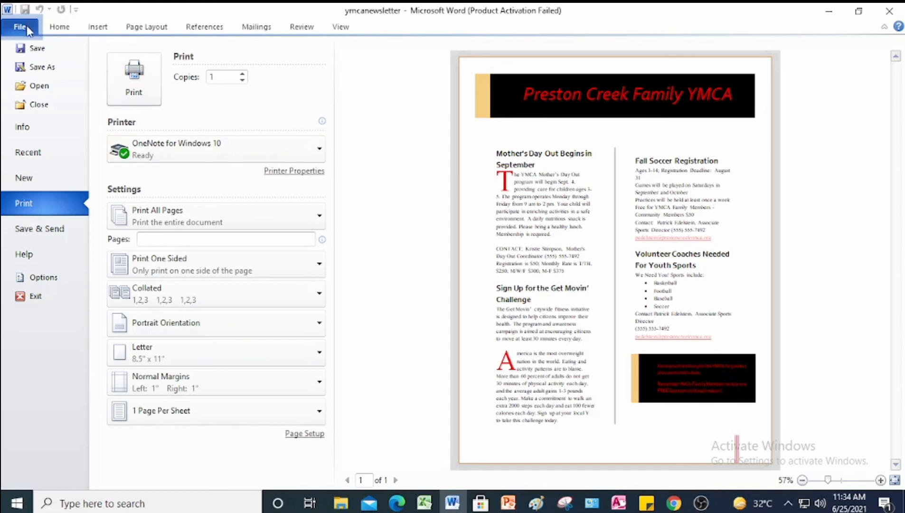
Save the newsletter as ymca_newsletter_final in the Wordprocessing Project 3 folder under Documents.
{"action": "left_click", "coordinate": [47, 67]}
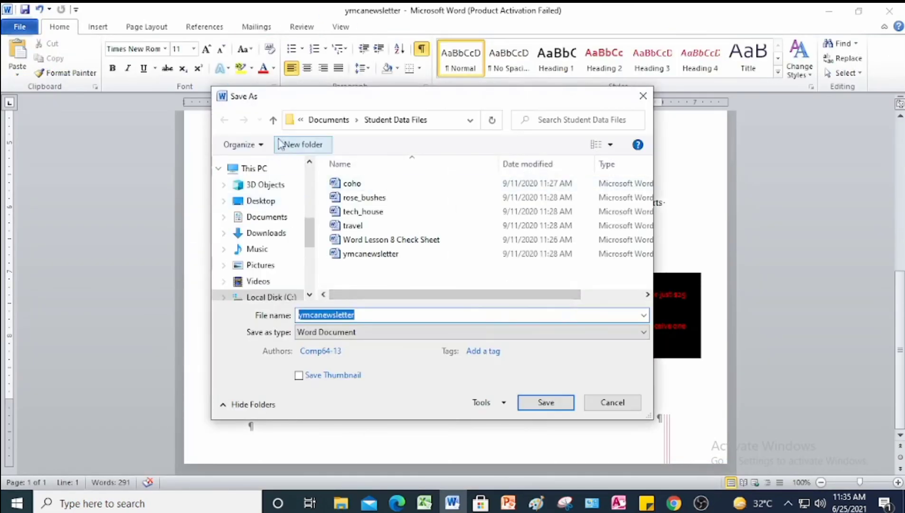
{"action": "left_click", "coordinate": [278, 219]}
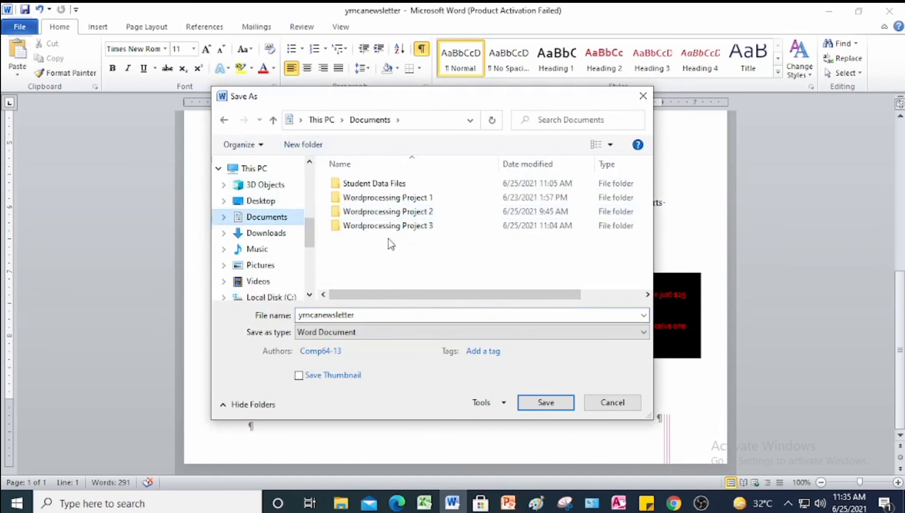
{"action": "double_click", "coordinate": [390, 226]}
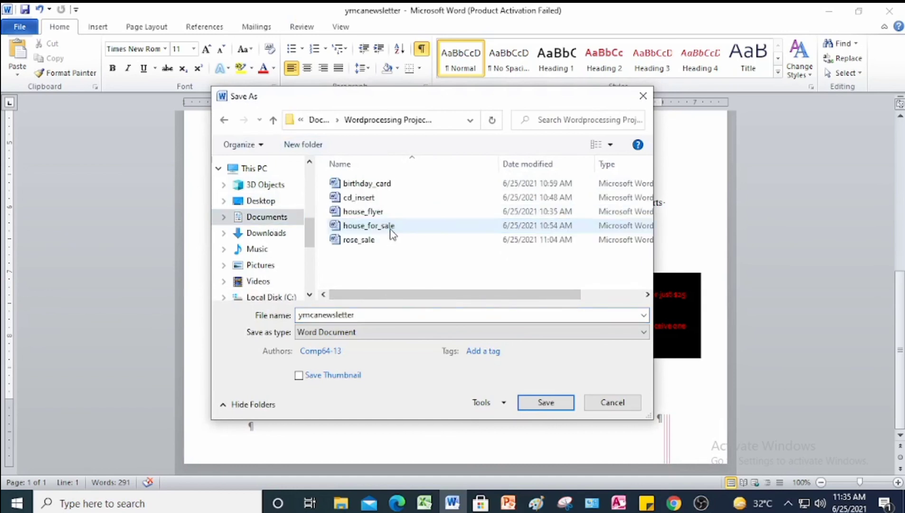
{"action": "double_click", "coordinate": [362, 316]}
{"action": "left_click", "coordinate": [363, 317]}
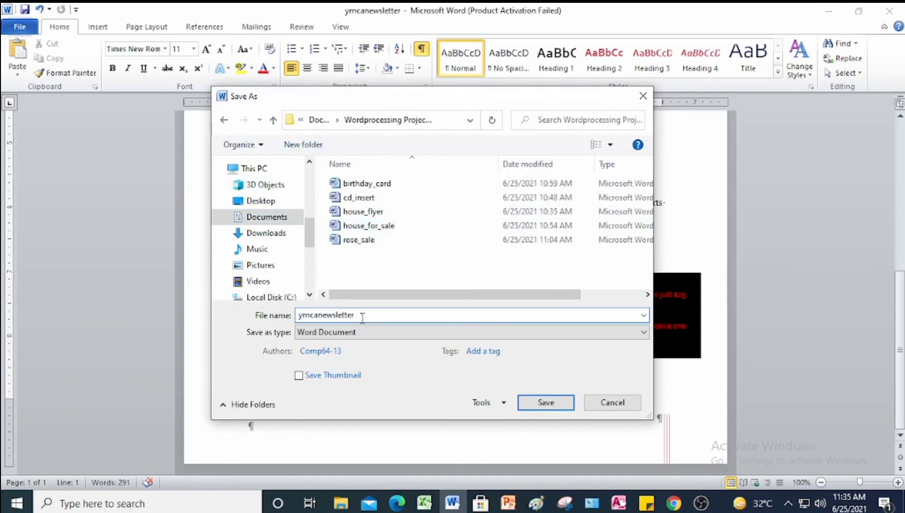
{"action": "key", "text": "BackSpace"}
{"action": "key", "text": "BackSpace"}
{"action": "key", "text": "BackSpace"}
{"action": "key", "text": "BackSpace"}
{"action": "key", "text": "BackSpace"}
{"action": "key", "text": "BackSpace"}
{"action": "key", "text": "BackSpace"}
{"action": "key", "text": "BackSpace"}
{"action": "key", "text": "BackSpace"}
{"action": "key", "text": "BackSpace"}
{"action": "key", "text": "BackSpace"}
{"action": "key", "text": "BackSpace"}
{"action": "key", "text": "BackSpace"}
{"action": "type", "text": "ymca_newsletter_final"}
{"action": "left_click", "coordinate": [549, 407]}
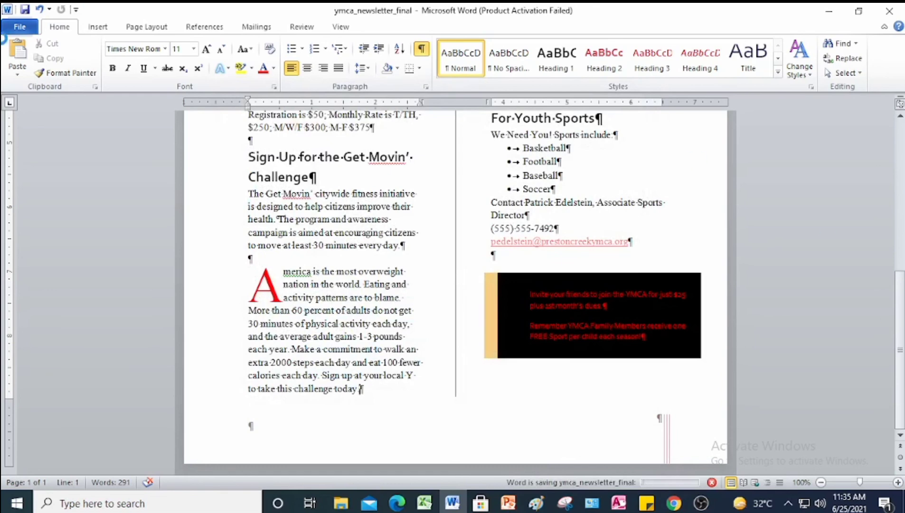
Close the newsletter document while leaving Word open.
{"action": "left_click", "coordinate": [19, 28]}
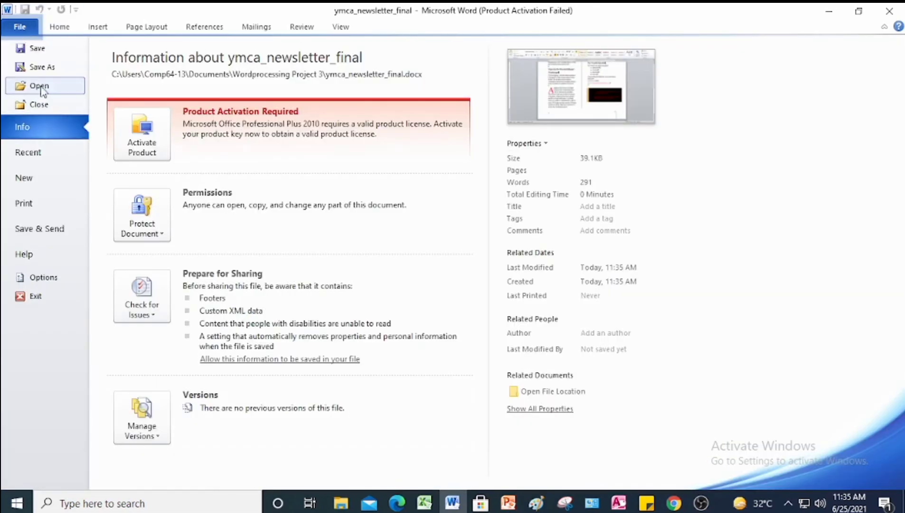
{"action": "key", "text": "Escape"}
{"action": "key", "text": "ctrl+w"}
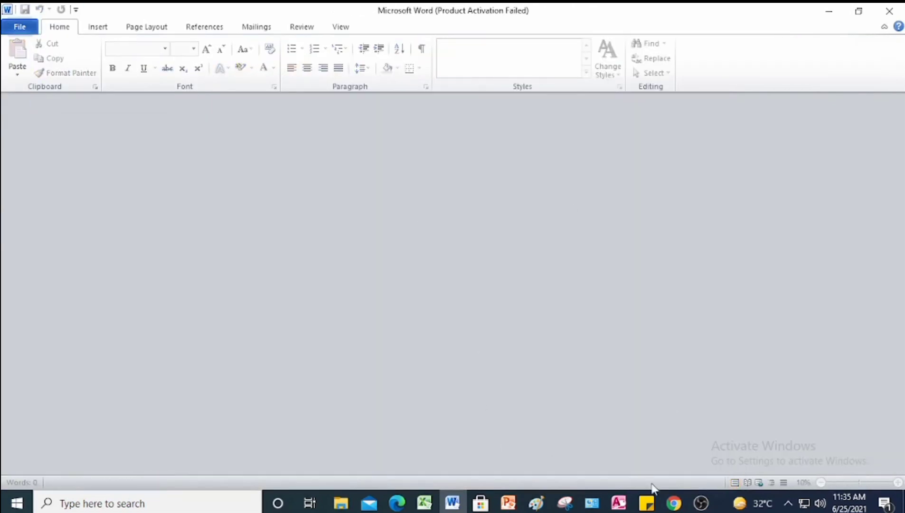
Switch to Chrome and review the Project 8 instructions from Project 8-6 back to the start of the first page.
{"action": "mouse_move", "coordinate": [671, 507]}
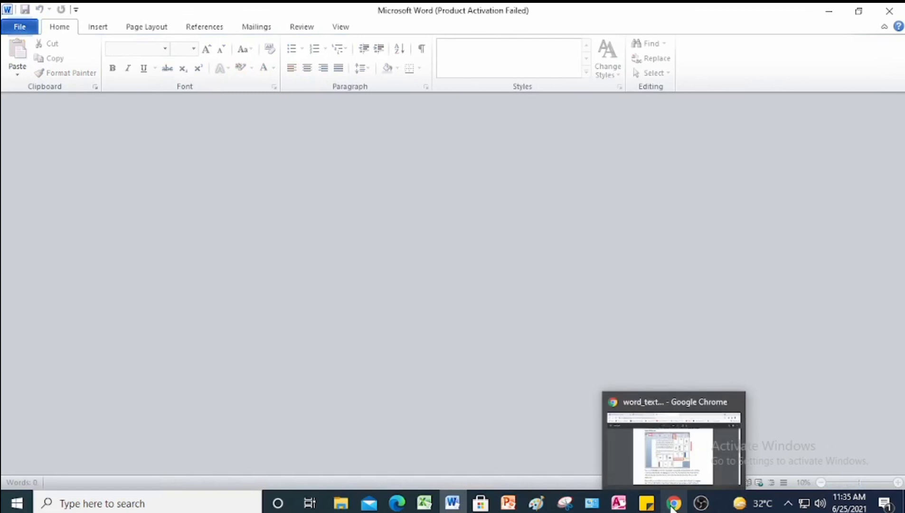
{"action": "left_click", "coordinate": [672, 507]}
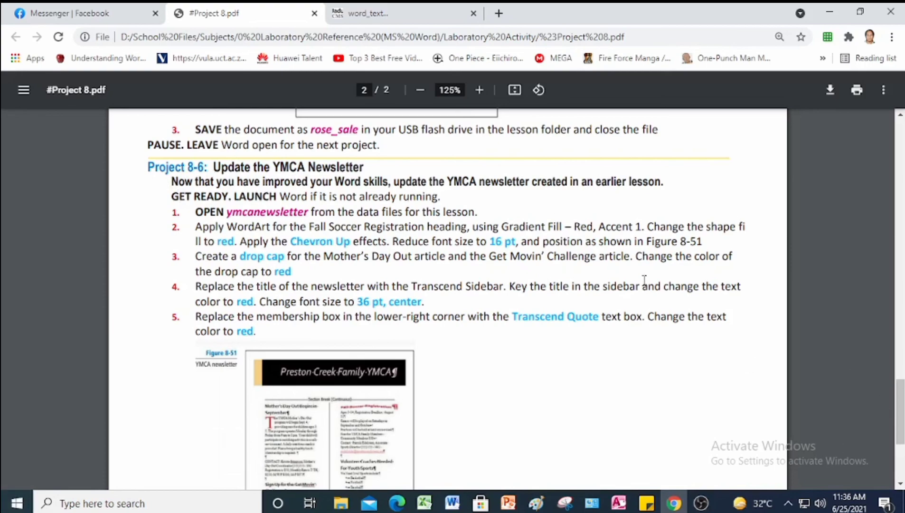
{"action": "scroll", "coordinate": [602, 184], "scroll_direction": "up", "scroll_amount": 2}
{"action": "scroll", "coordinate": [601, 184], "scroll_direction": "up", "scroll_amount": 20}
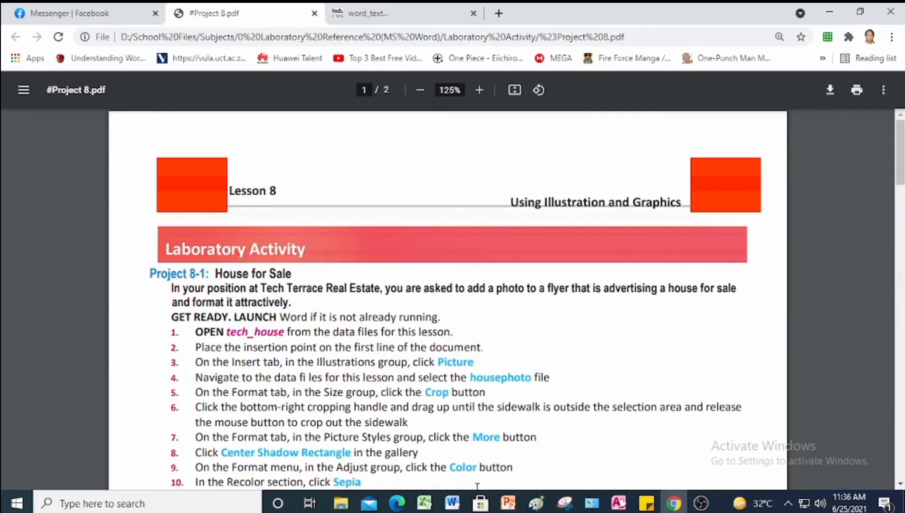
Check the saved files in File Explorer's Wordprocessing Project 3 folder and return to the Project 8 instructions in Chrome.
{"action": "mouse_move", "coordinate": [340, 503]}
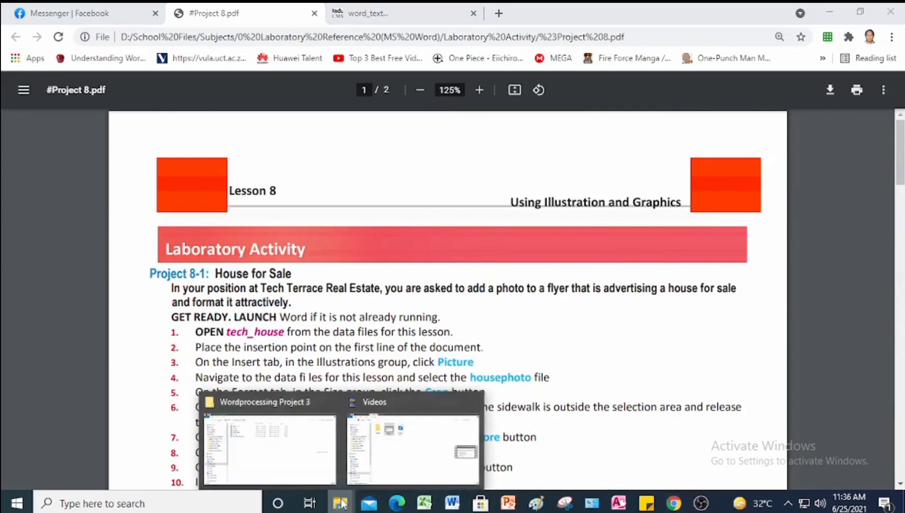
{"action": "left_click", "coordinate": [285, 470]}
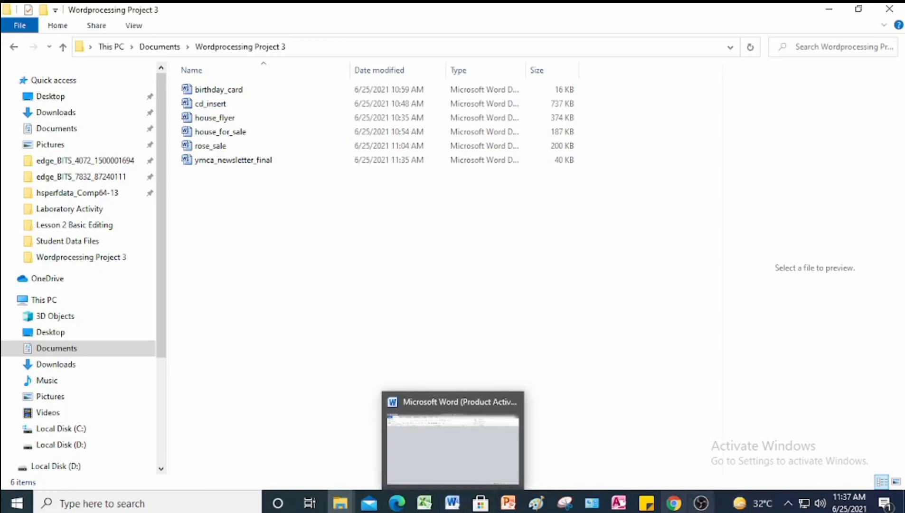
{"action": "left_click", "coordinate": [674, 502]}
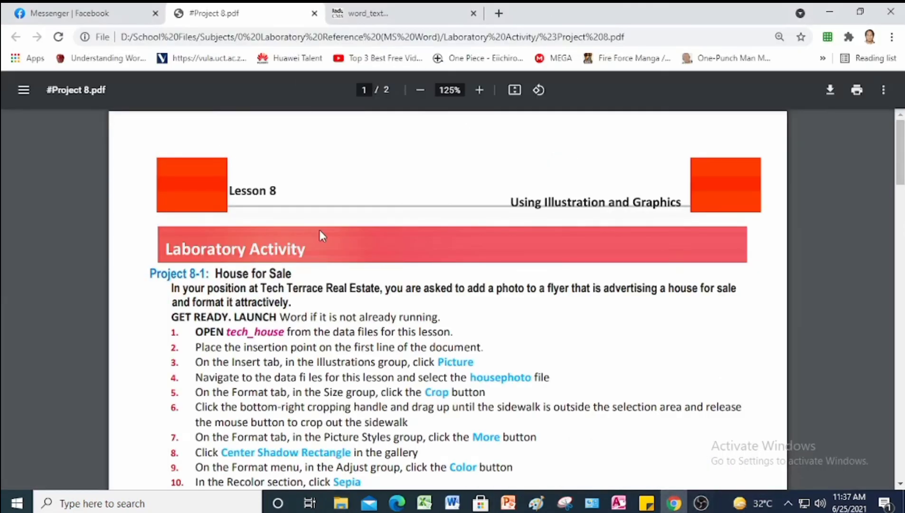